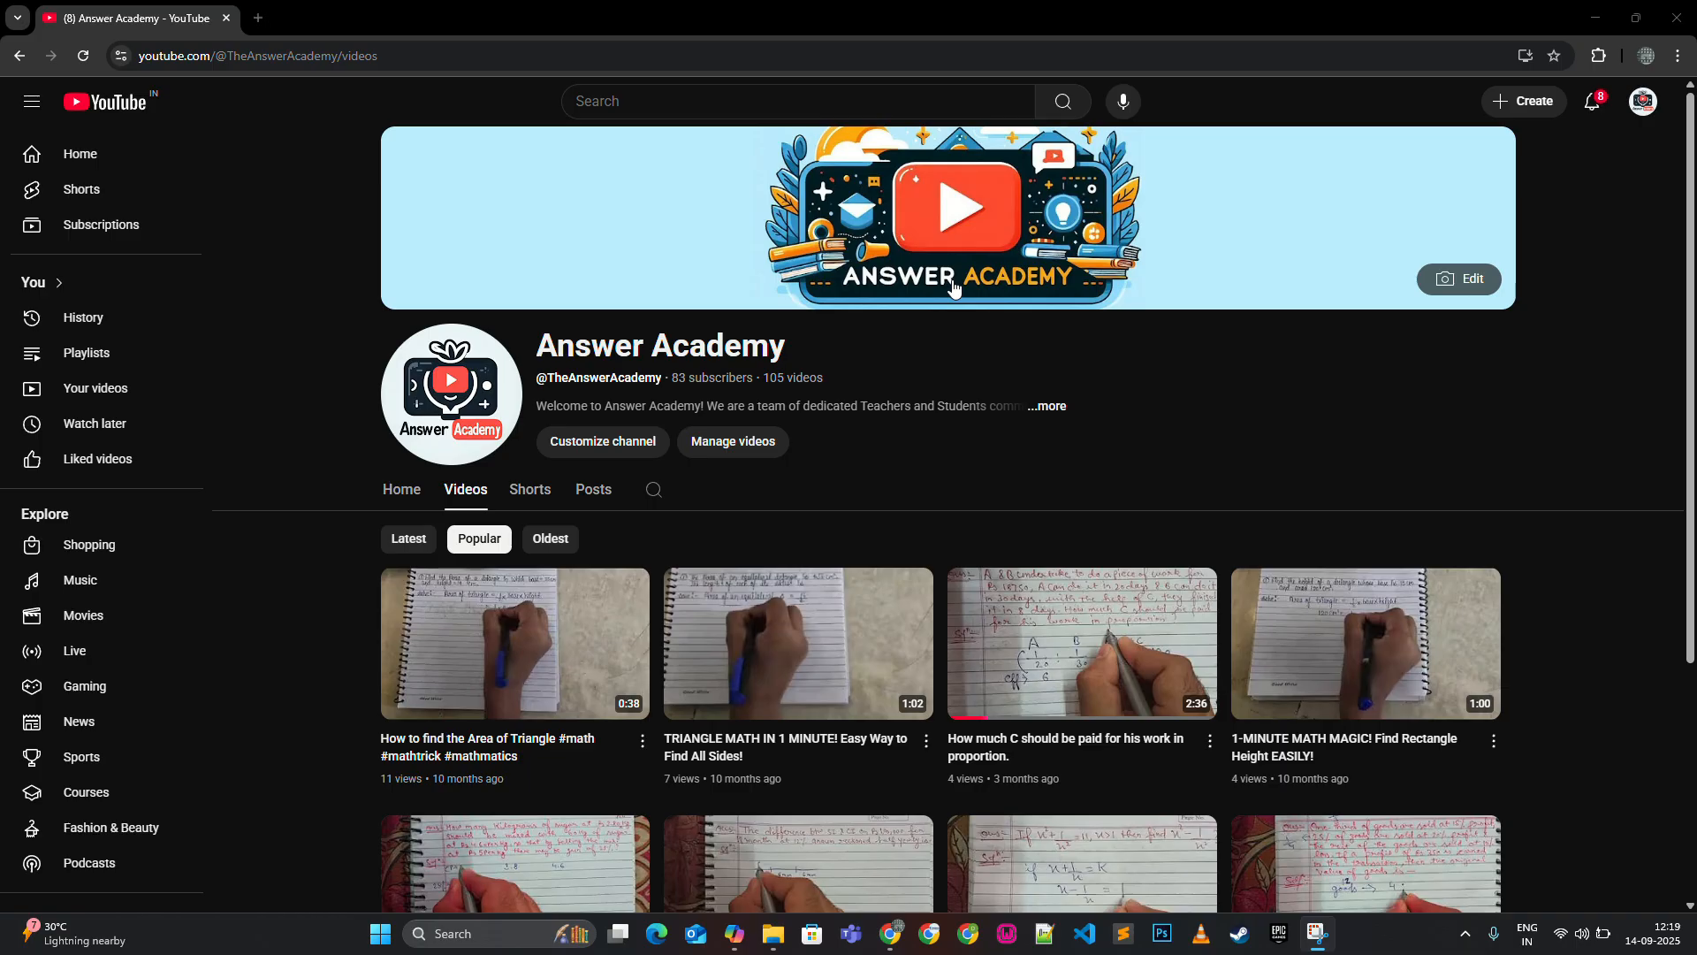
- Search Windows for notepad and open the Notepad app
left_click(380, 933)
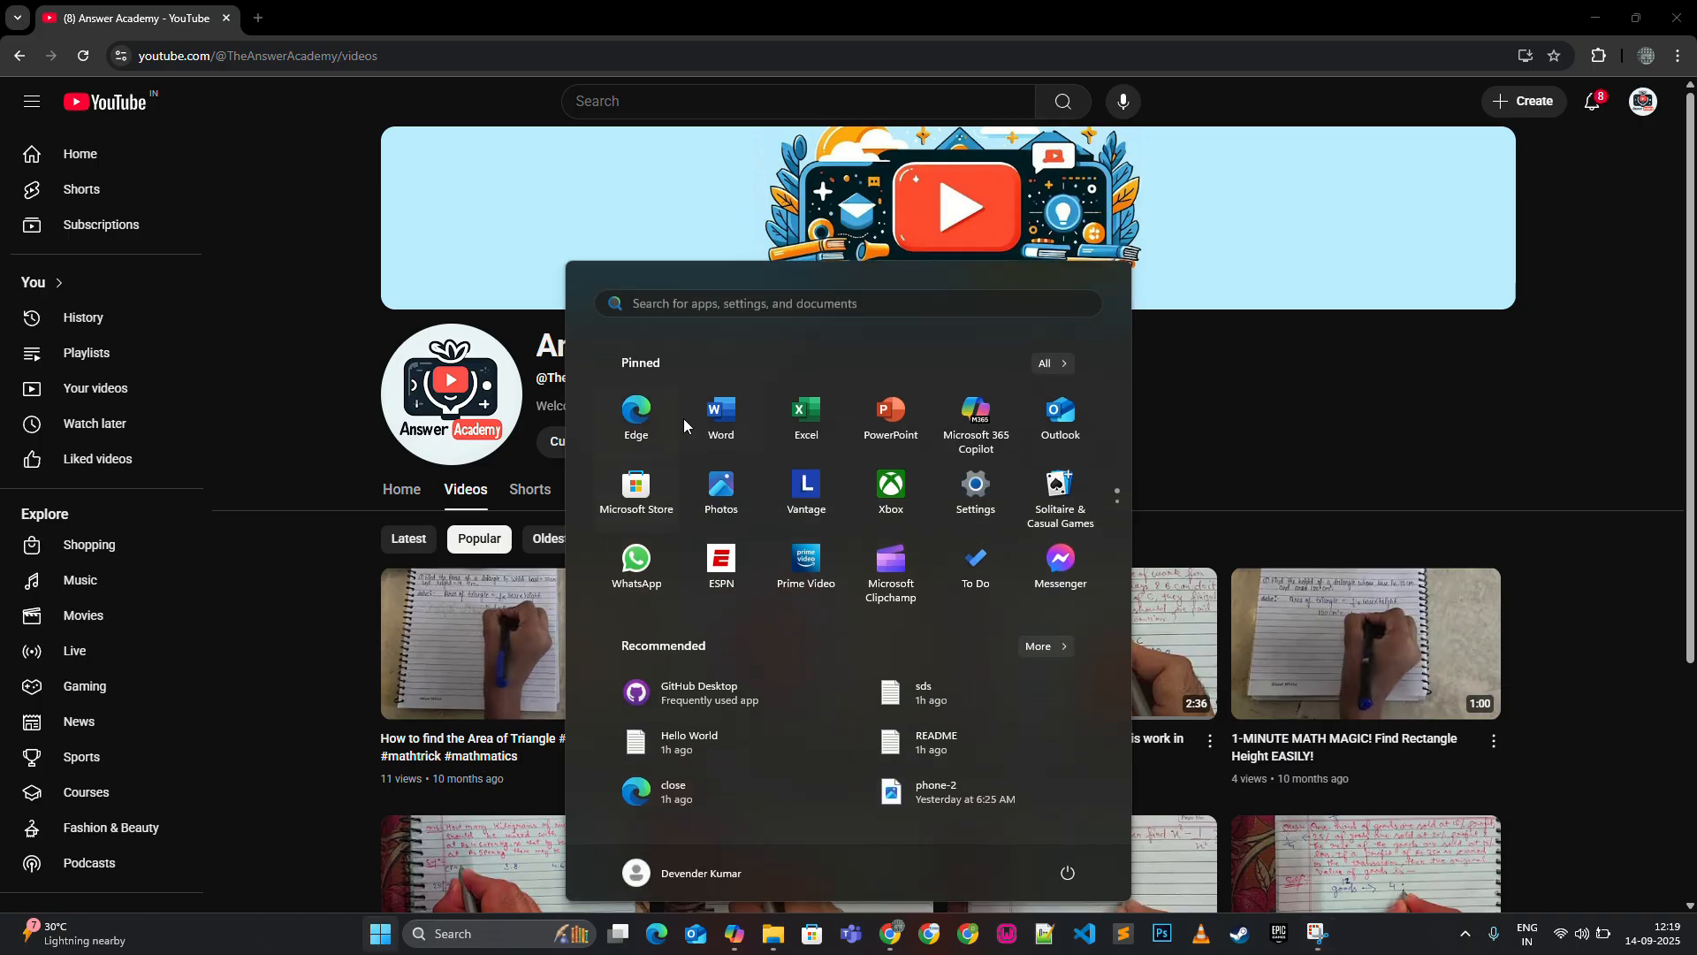
left_click(704, 301)
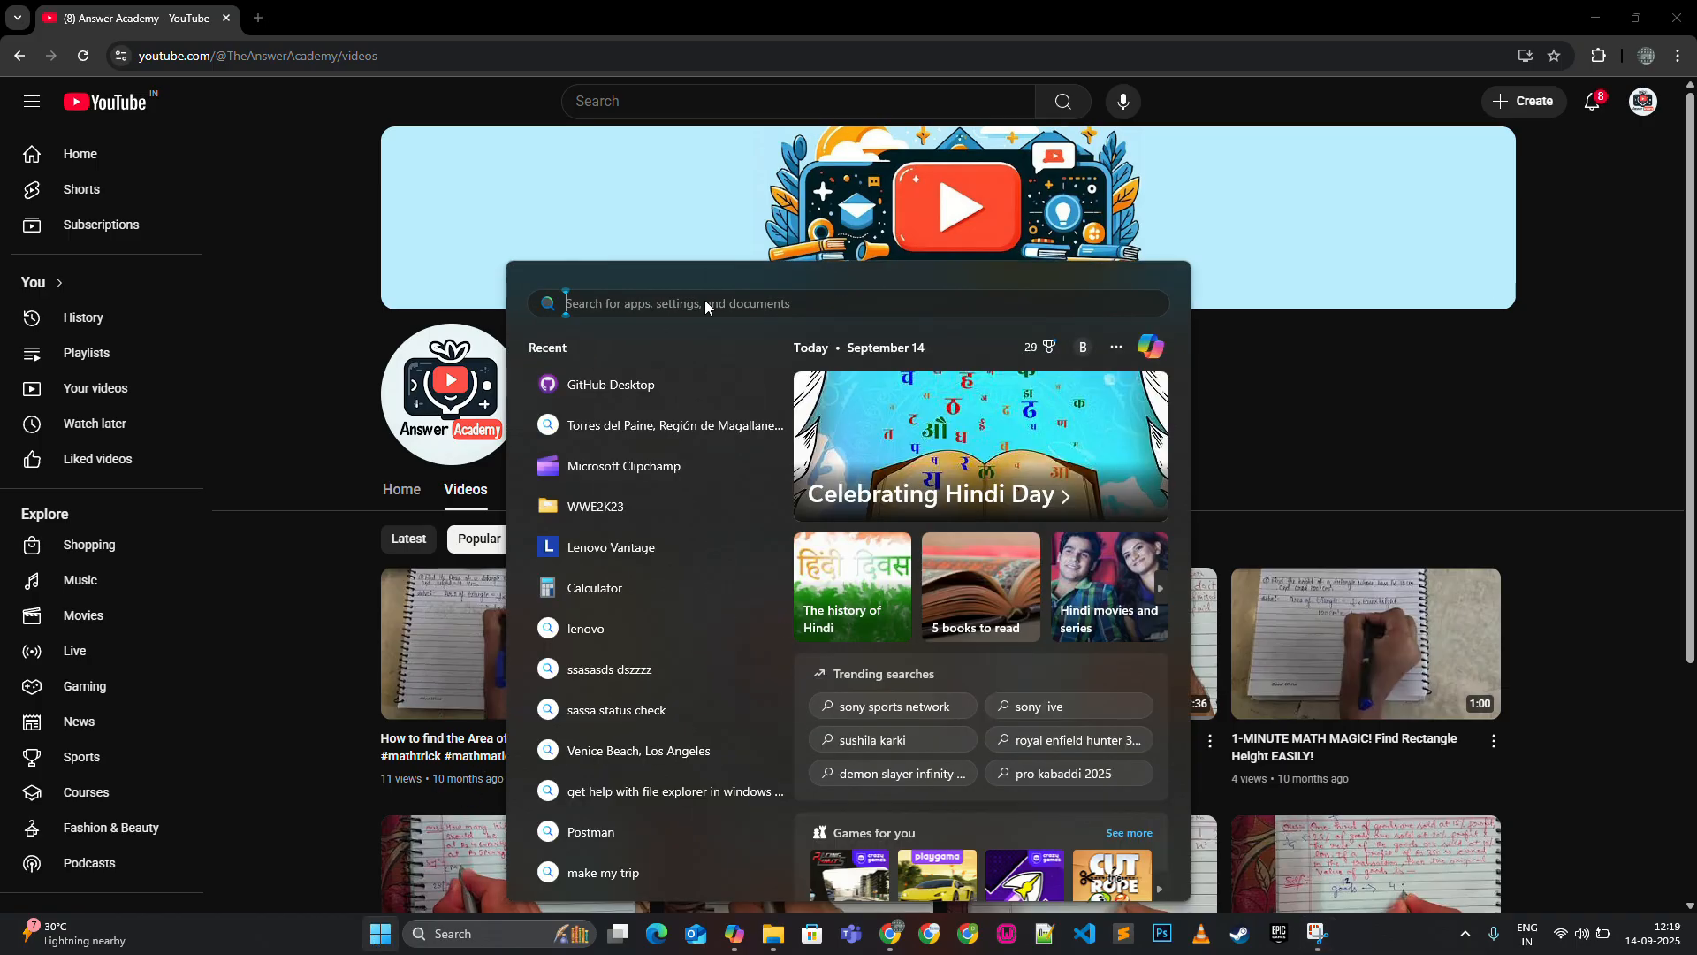
type("notepad")
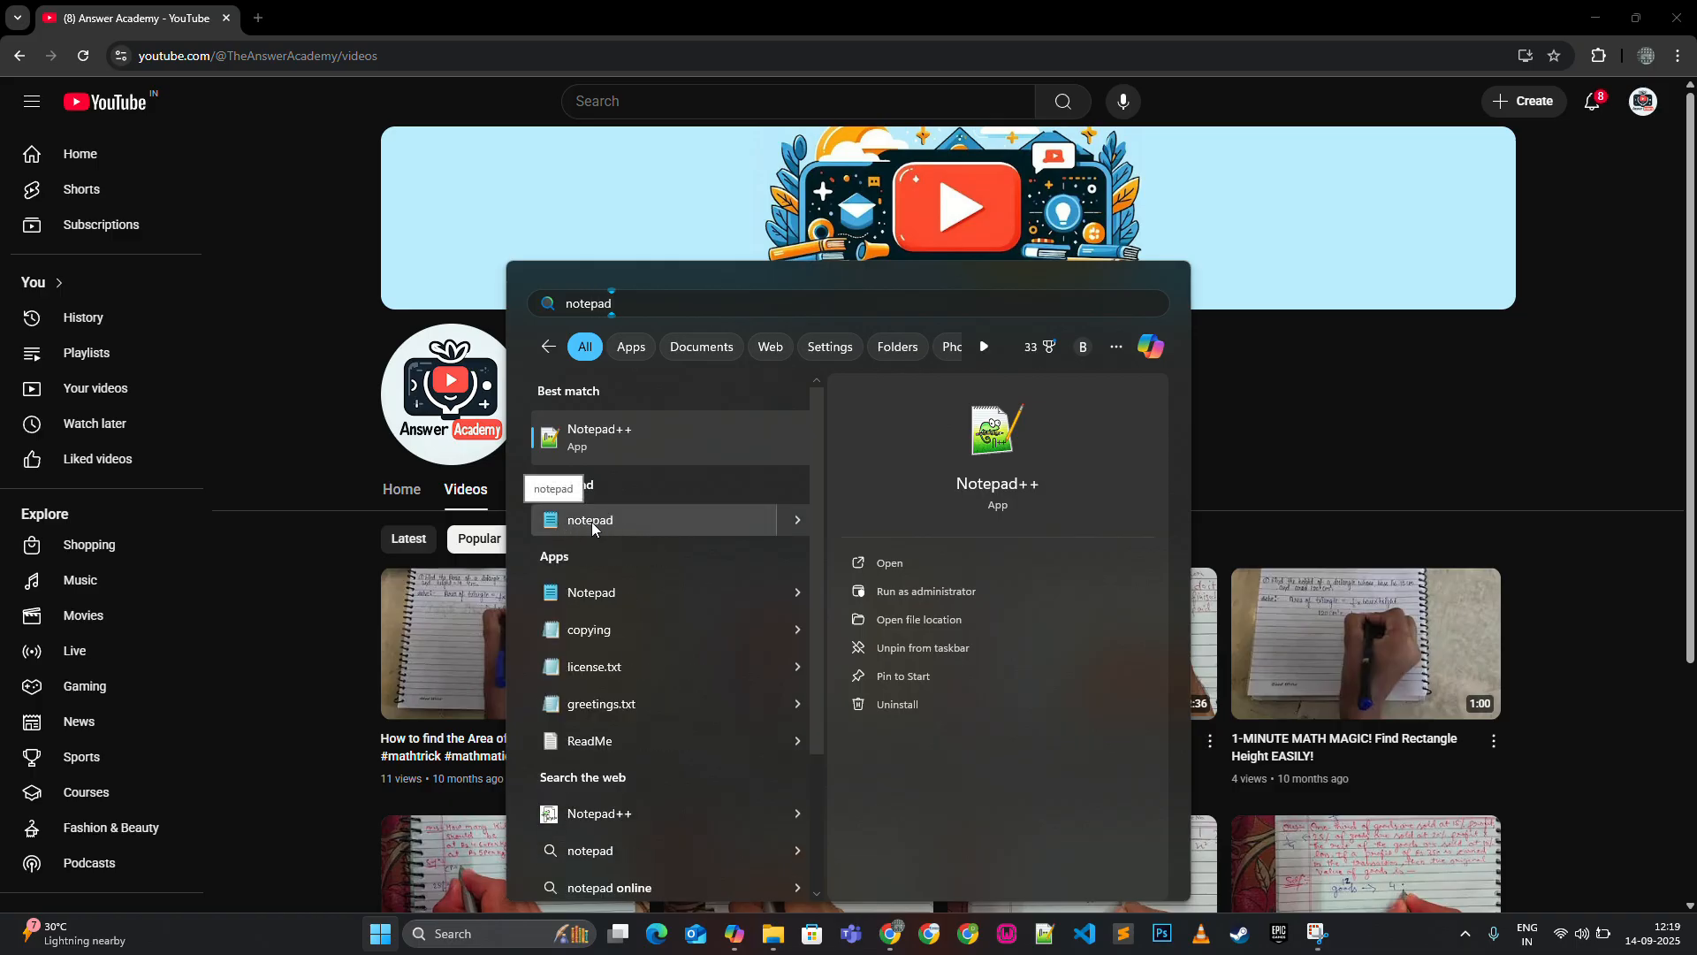
left_click(592, 528)
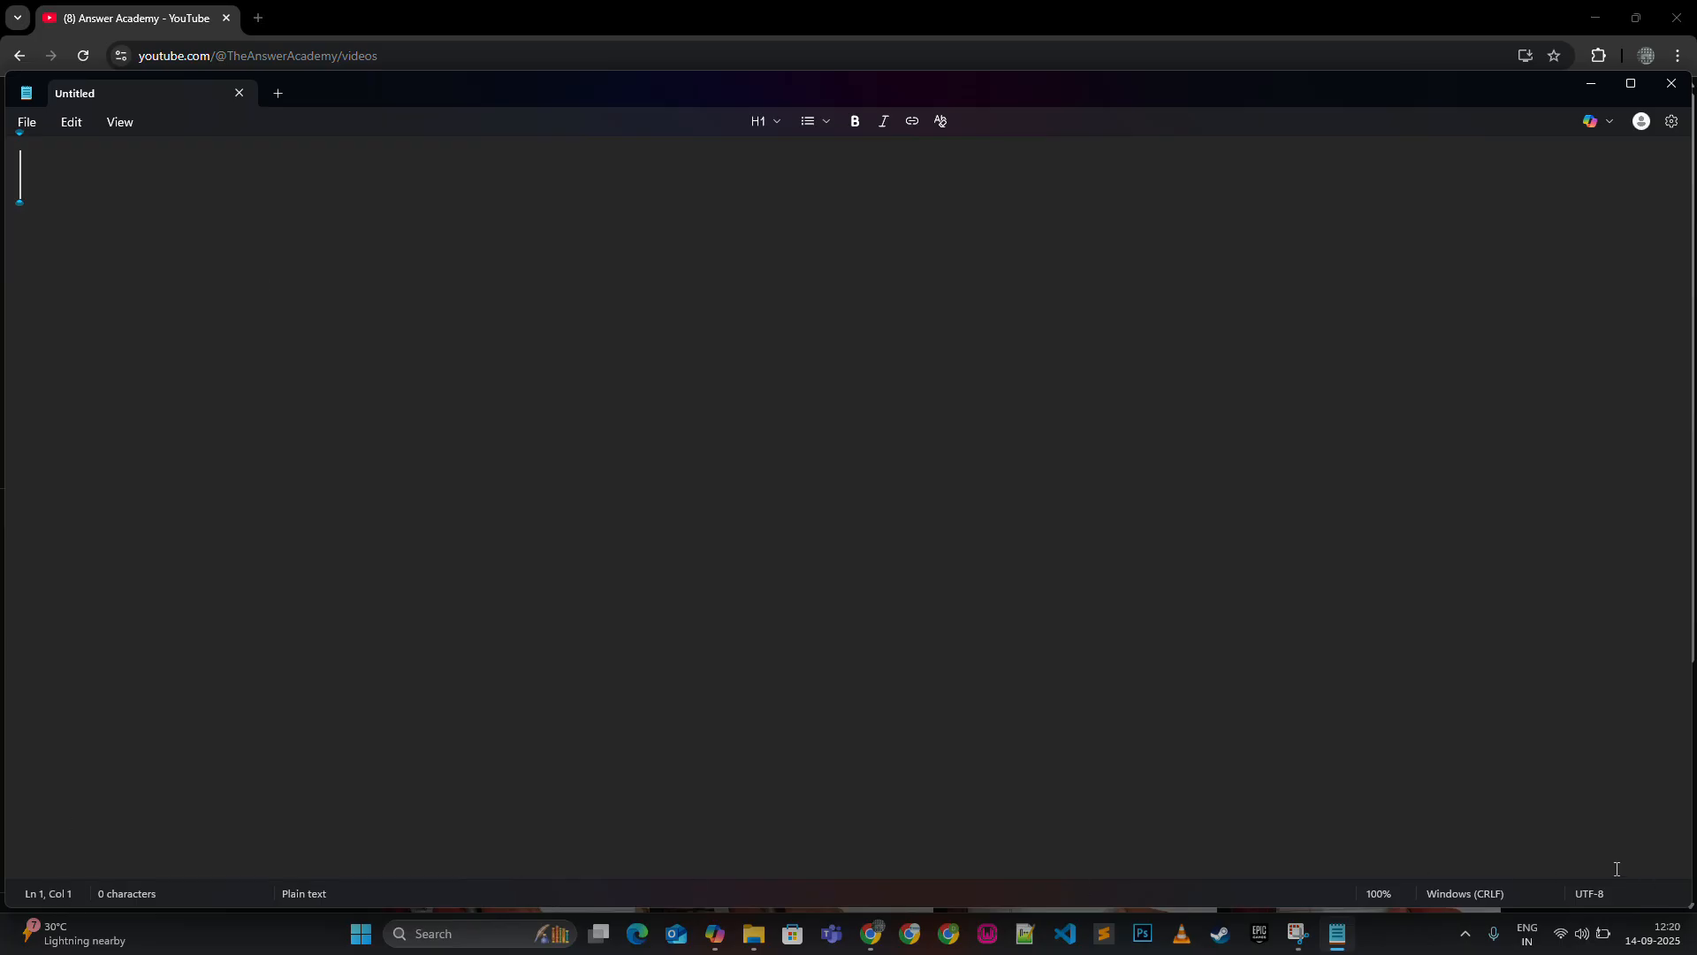
- Add two new blank tabs to the Notepad window
left_click(26, 122)
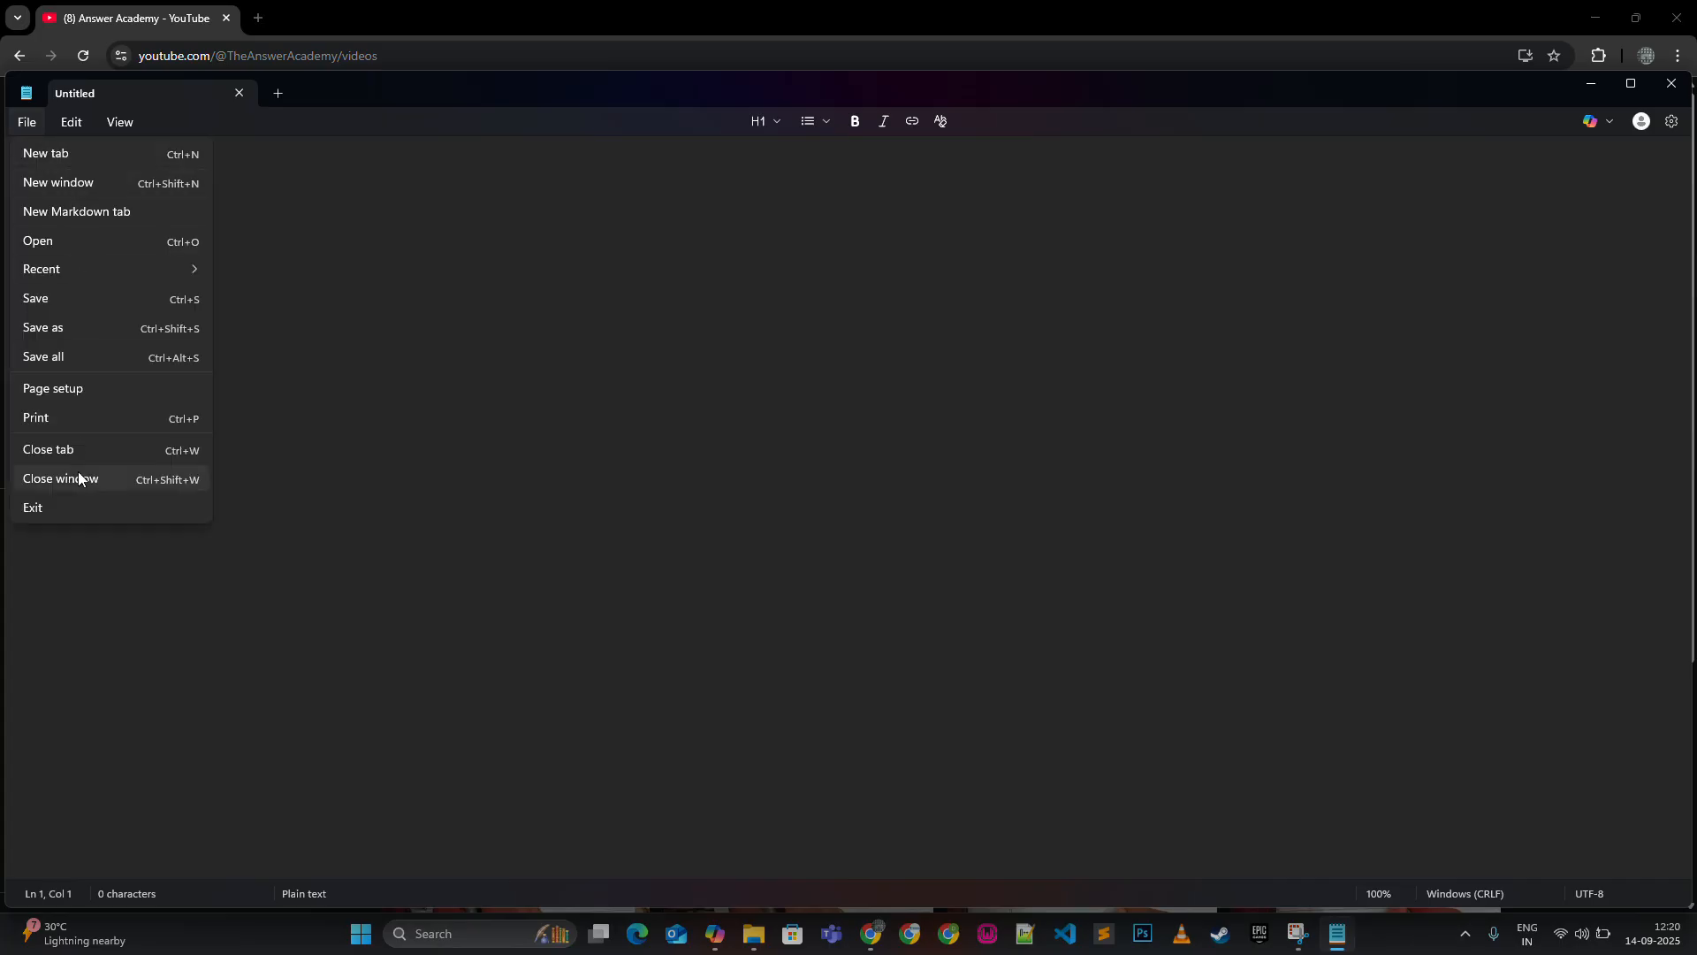
left_click(85, 162)
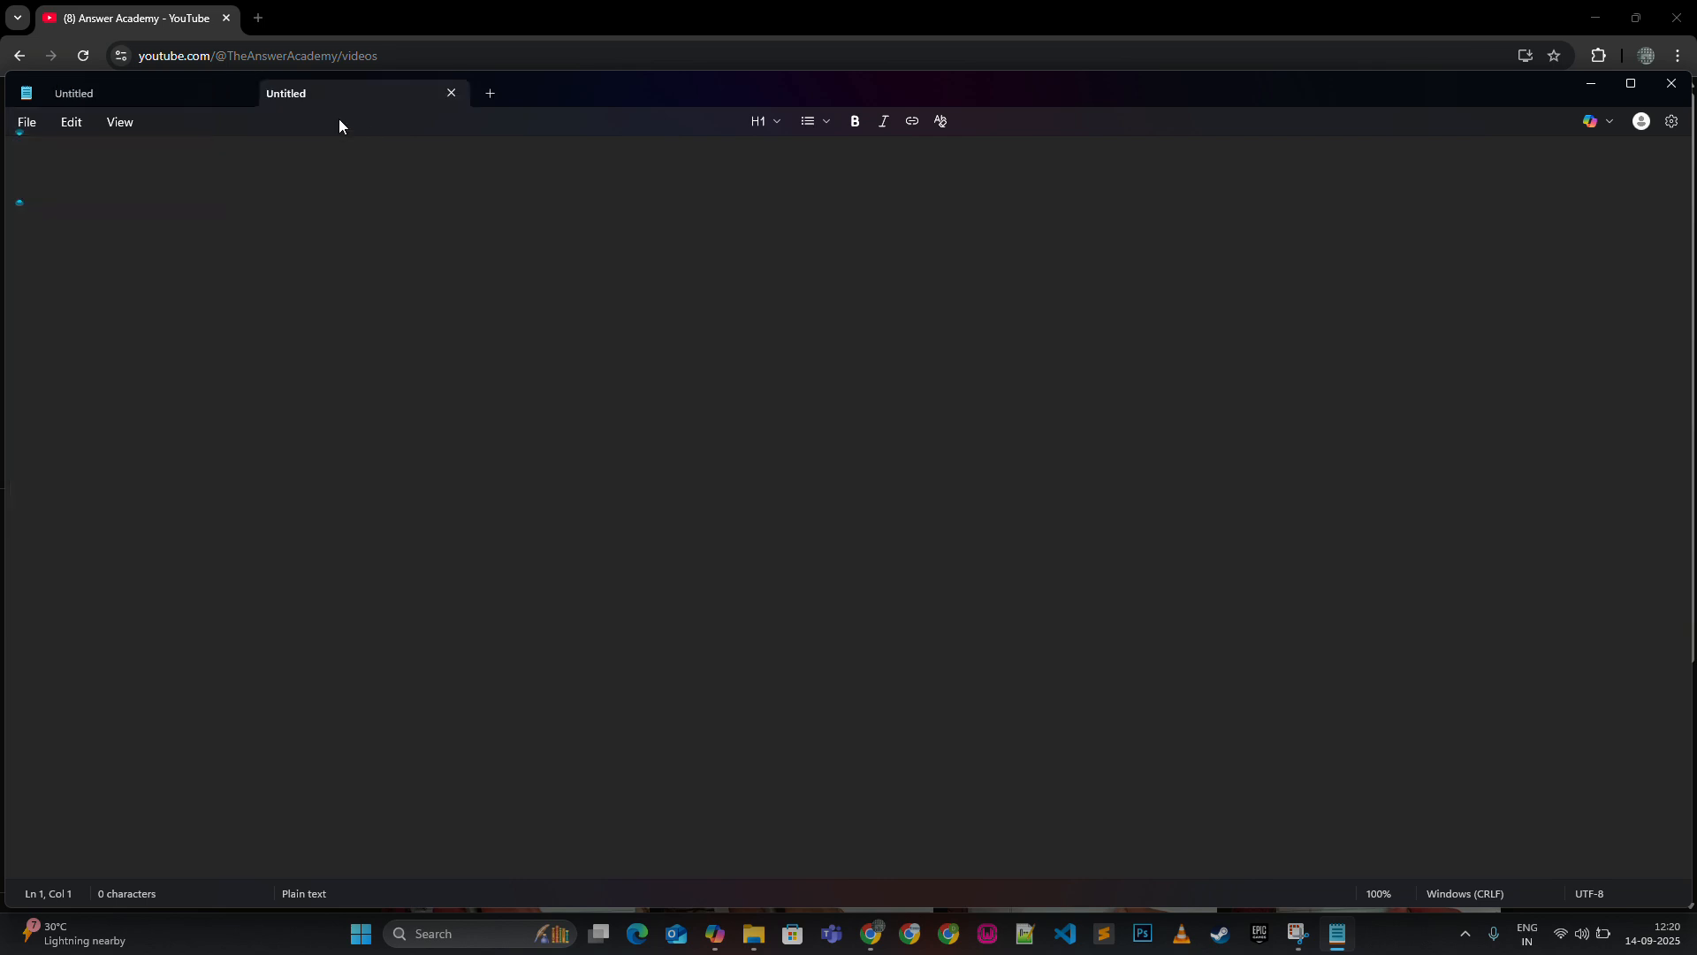
left_click(32, 123)
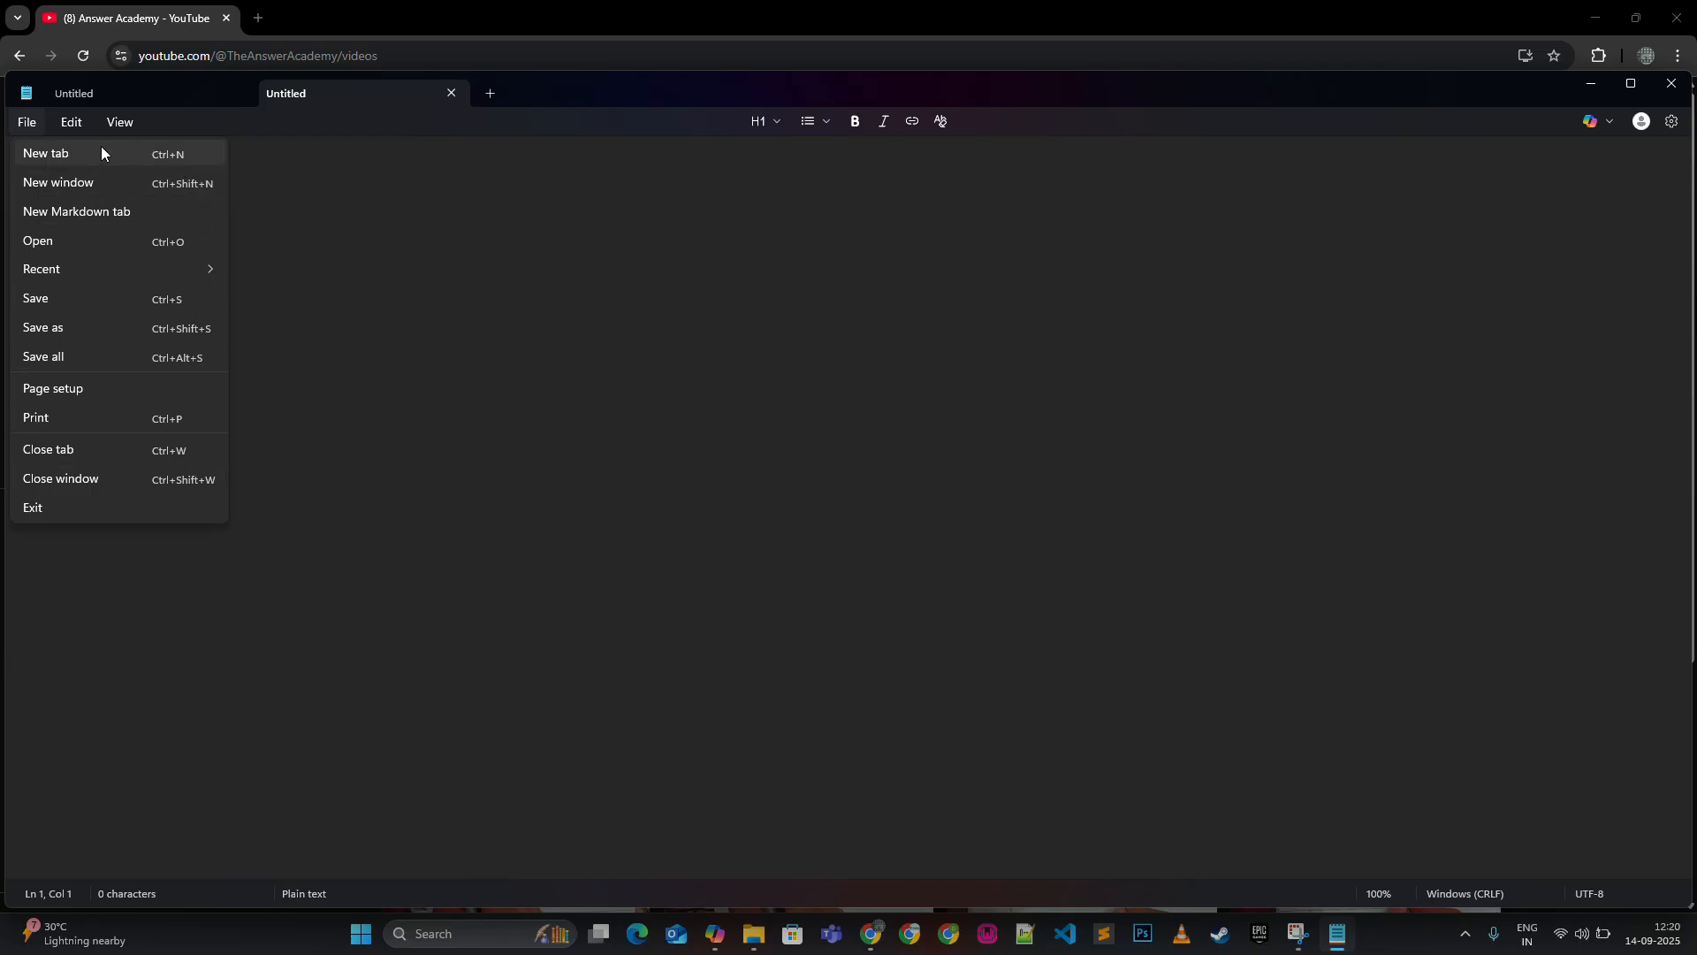
left_click(369, 215)
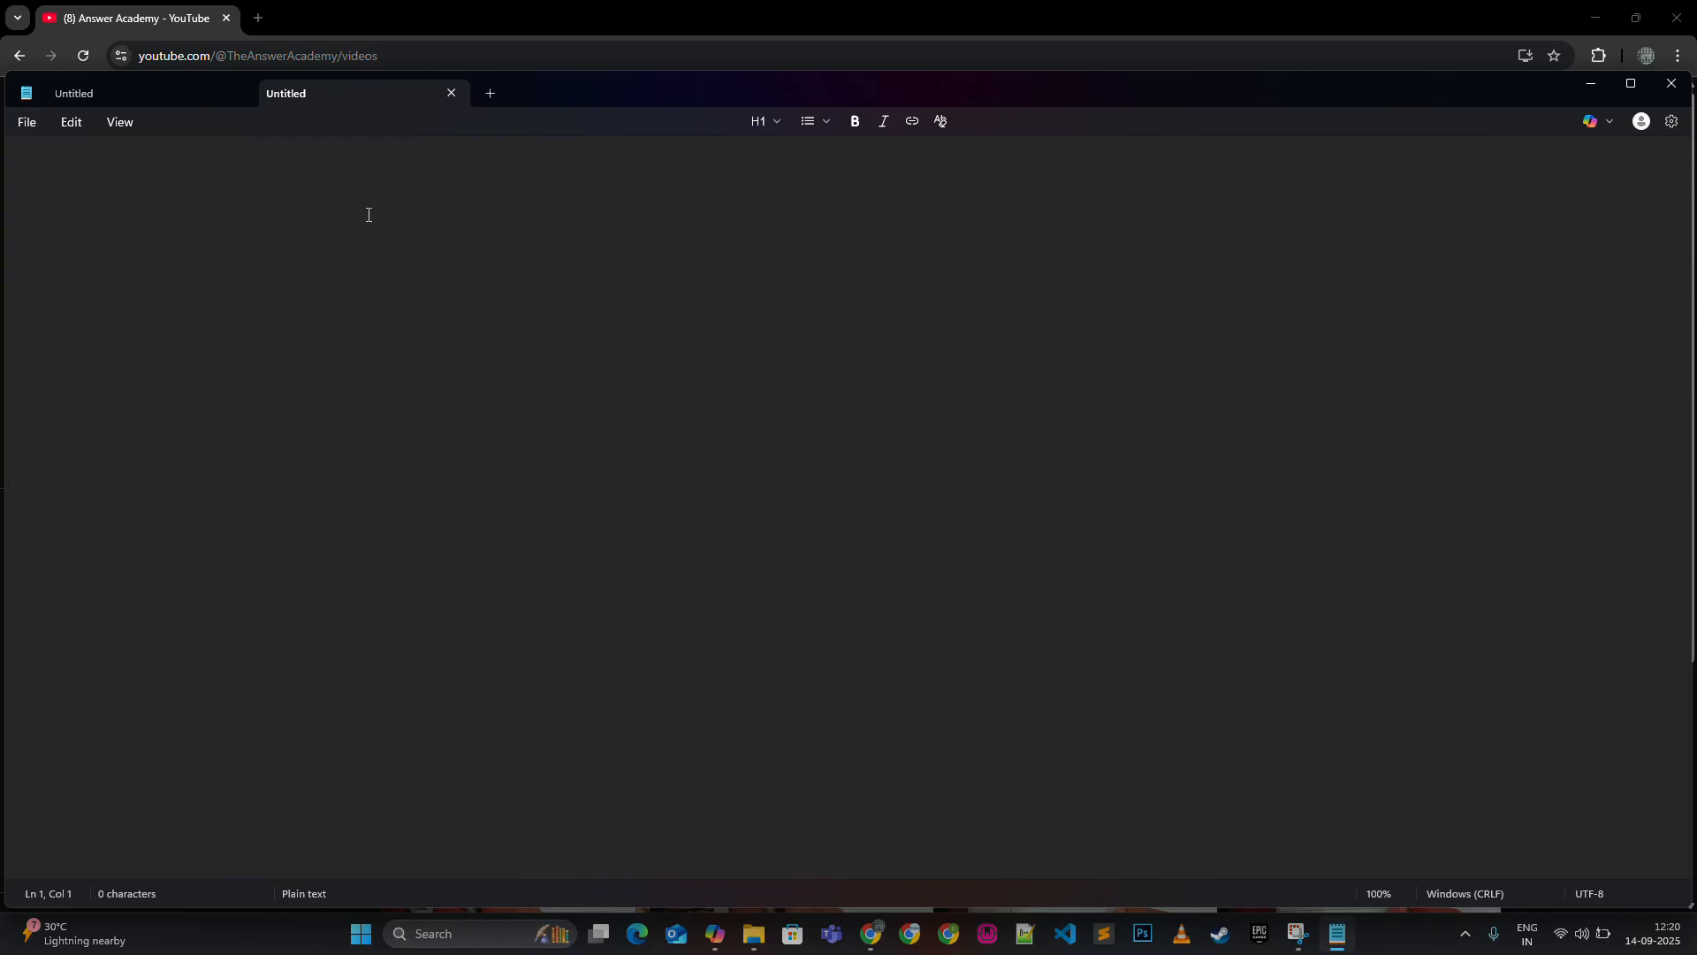
key("ctrl+n")
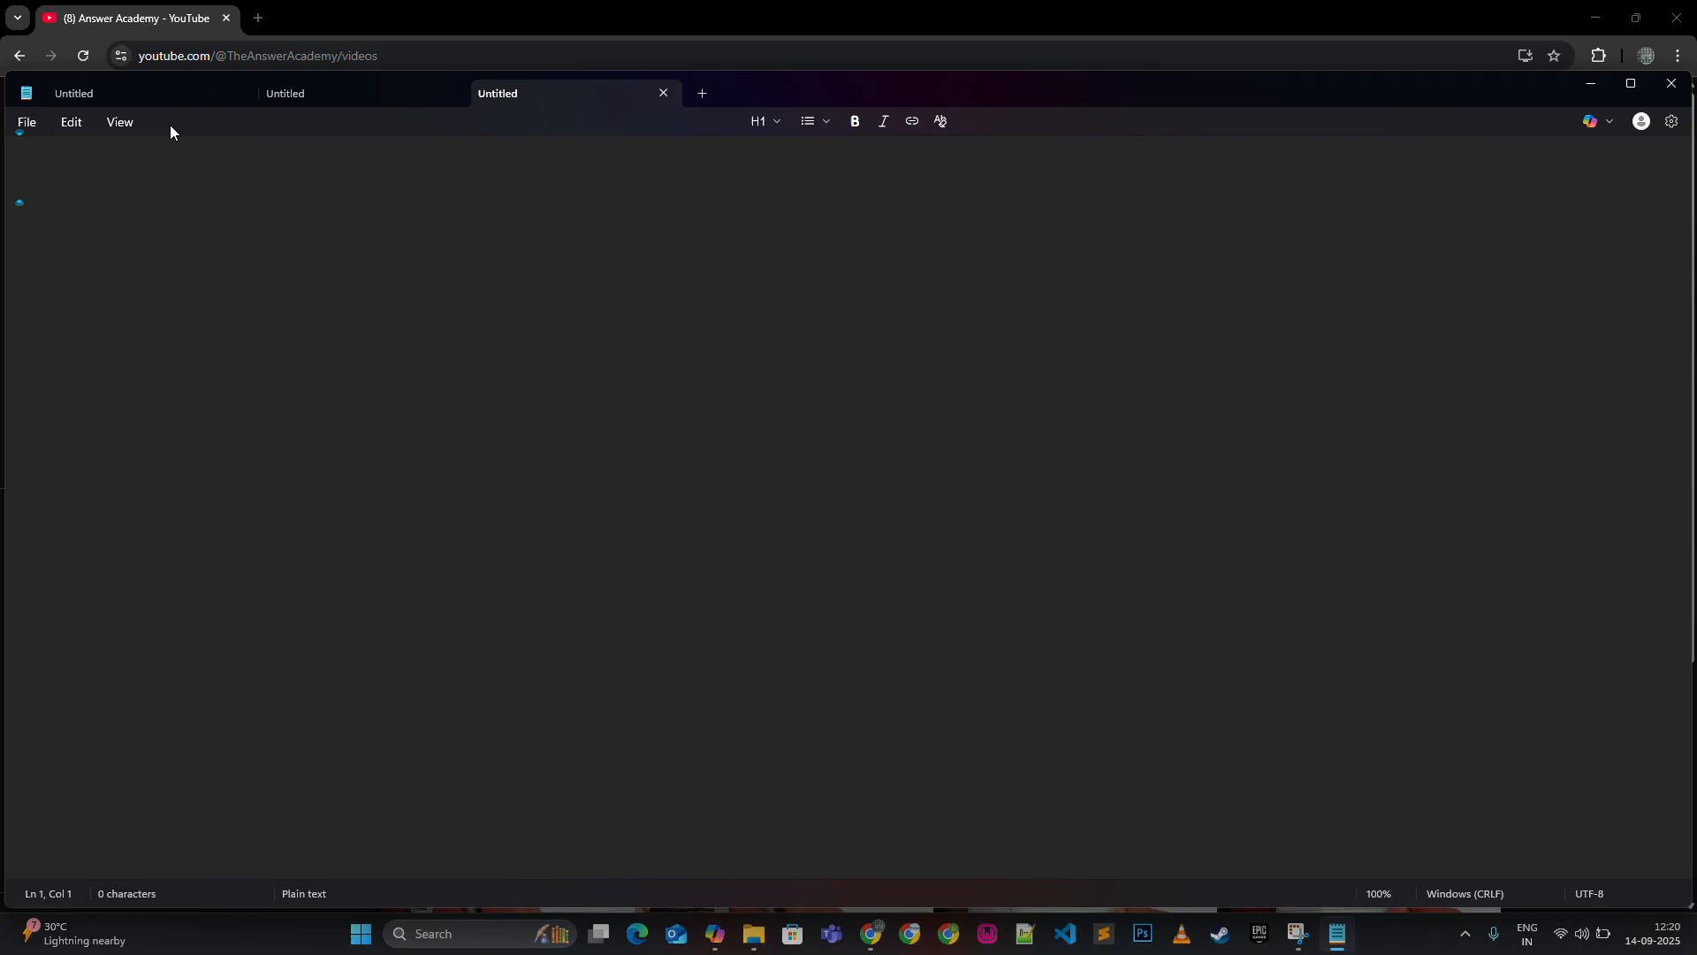
- Open a separate blank Notepad window and close it again
left_click(27, 124)
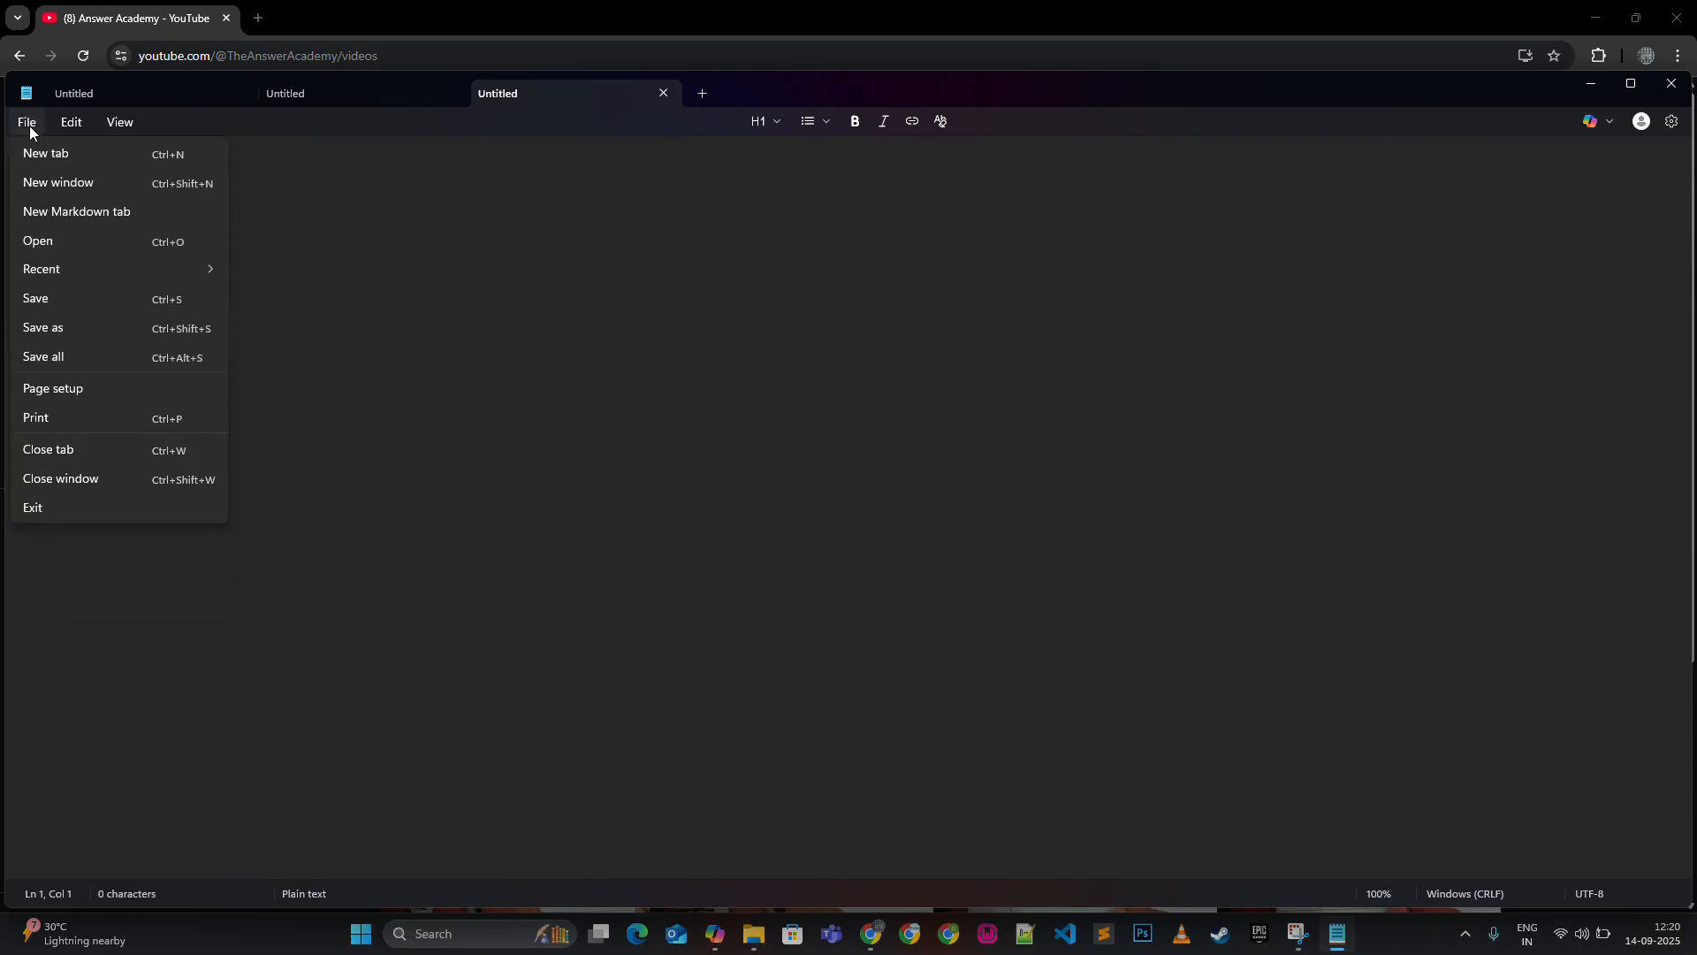
left_click(76, 184)
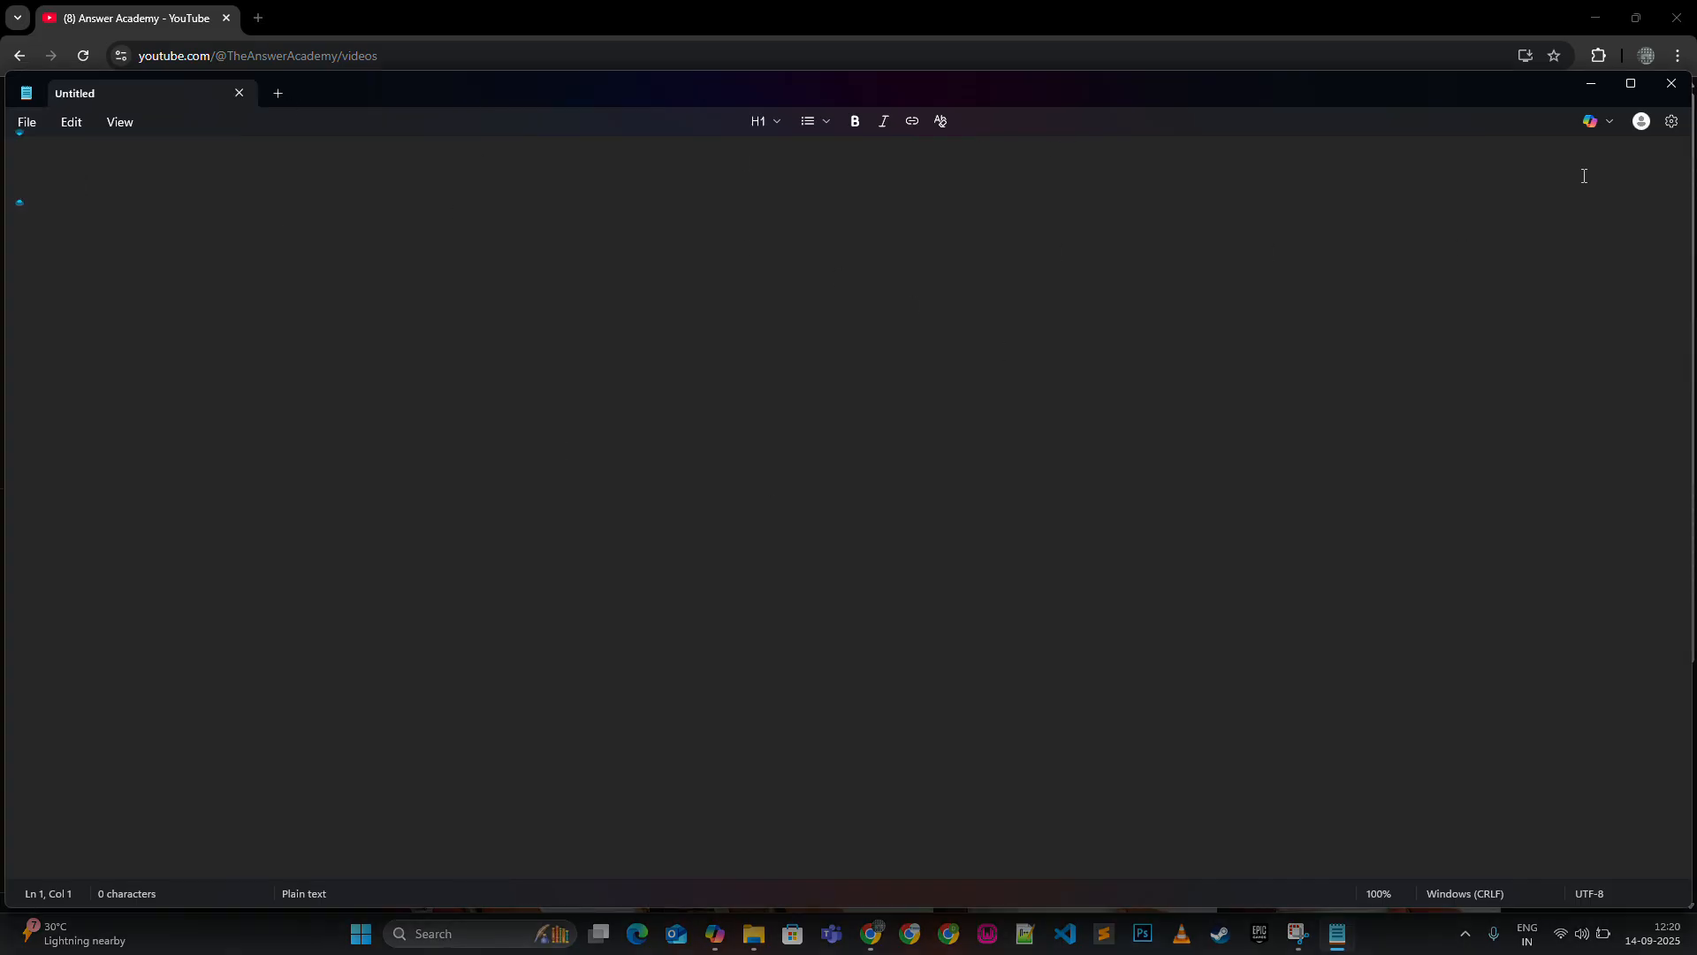
left_click(1671, 86)
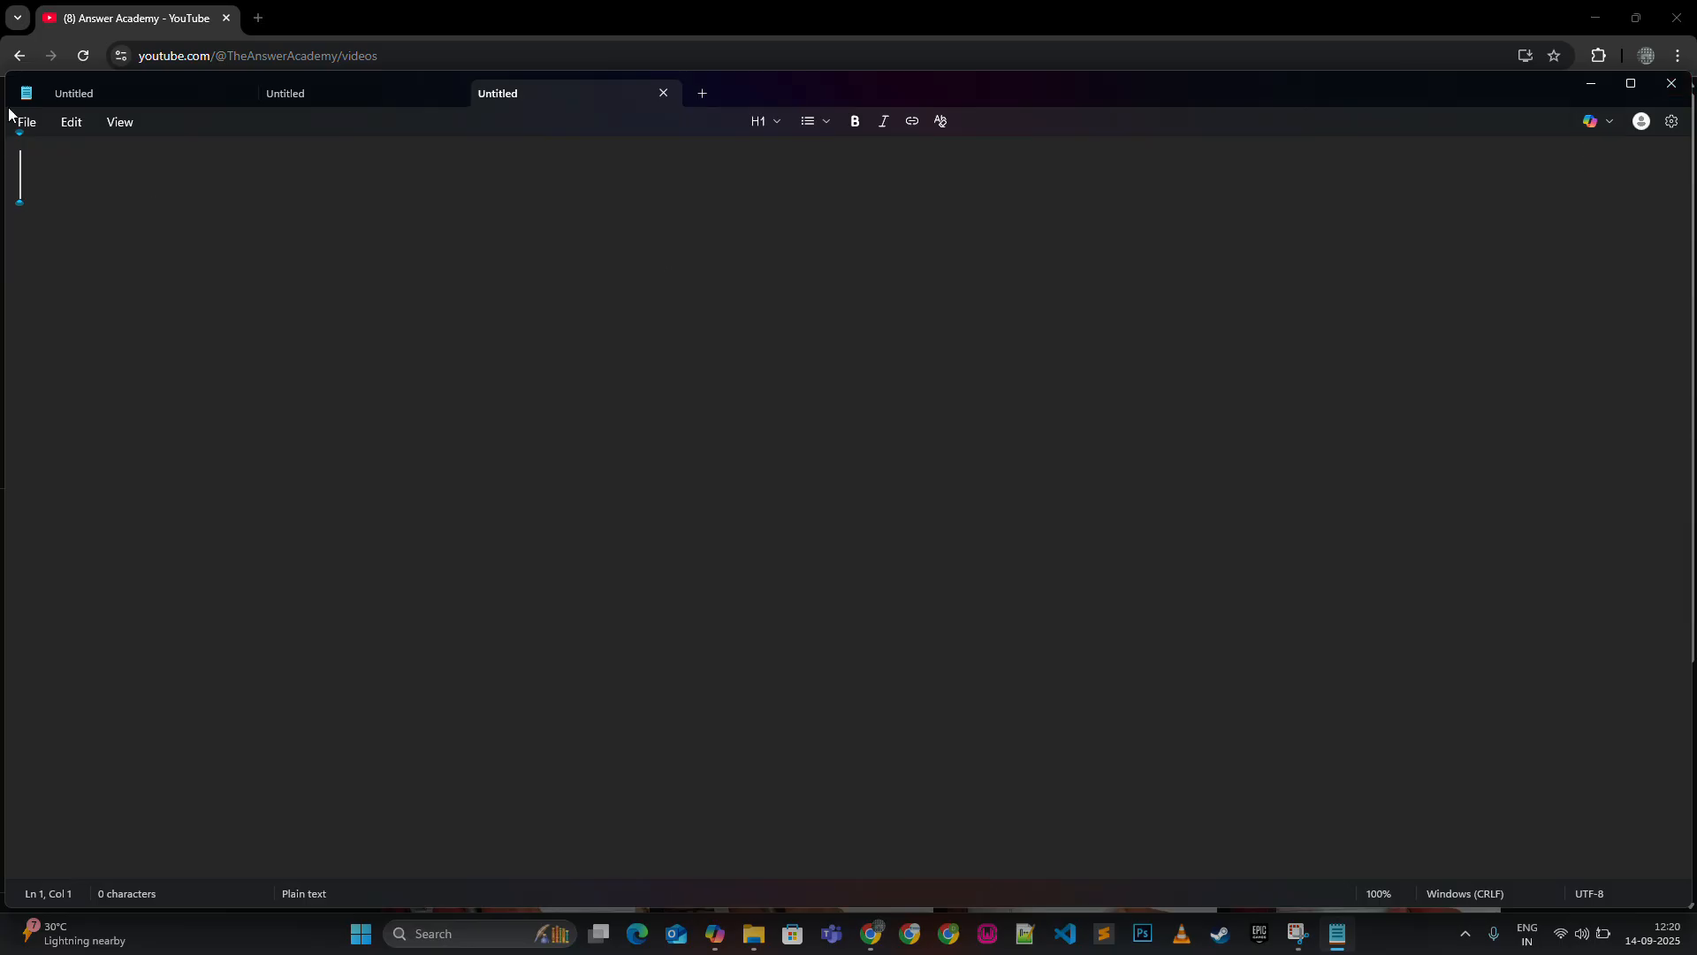
- Create a new Markdown tab and close it again
left_click(30, 123)
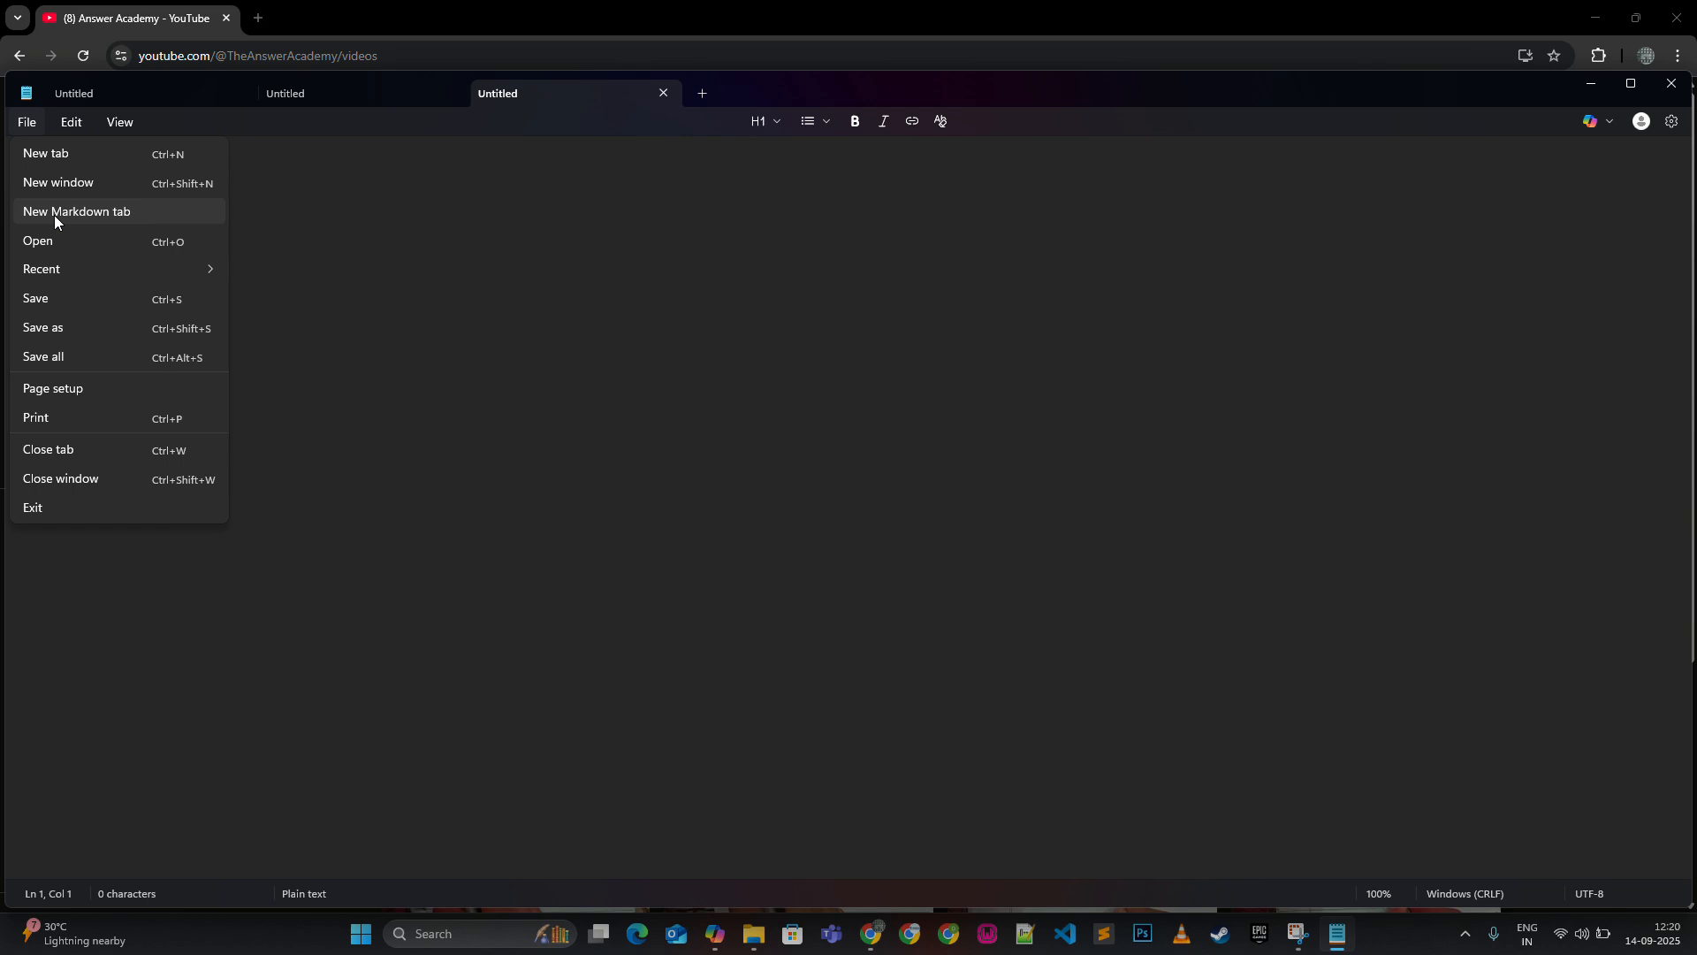
left_click(742, 131)
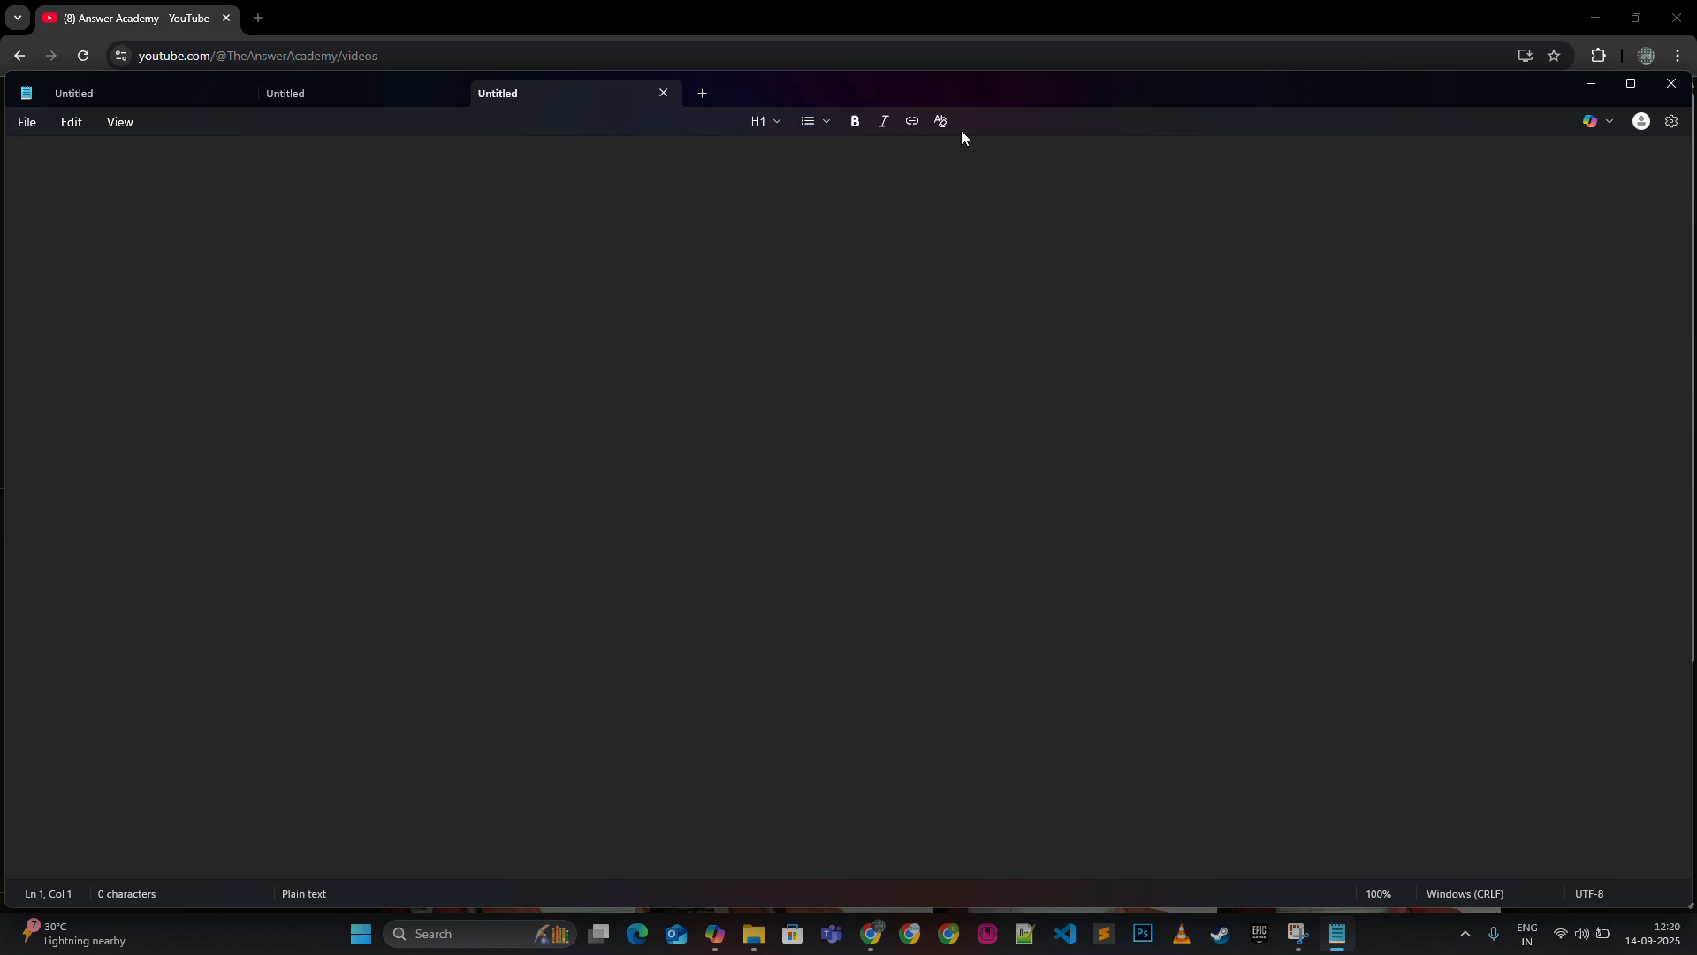
left_click(30, 122)
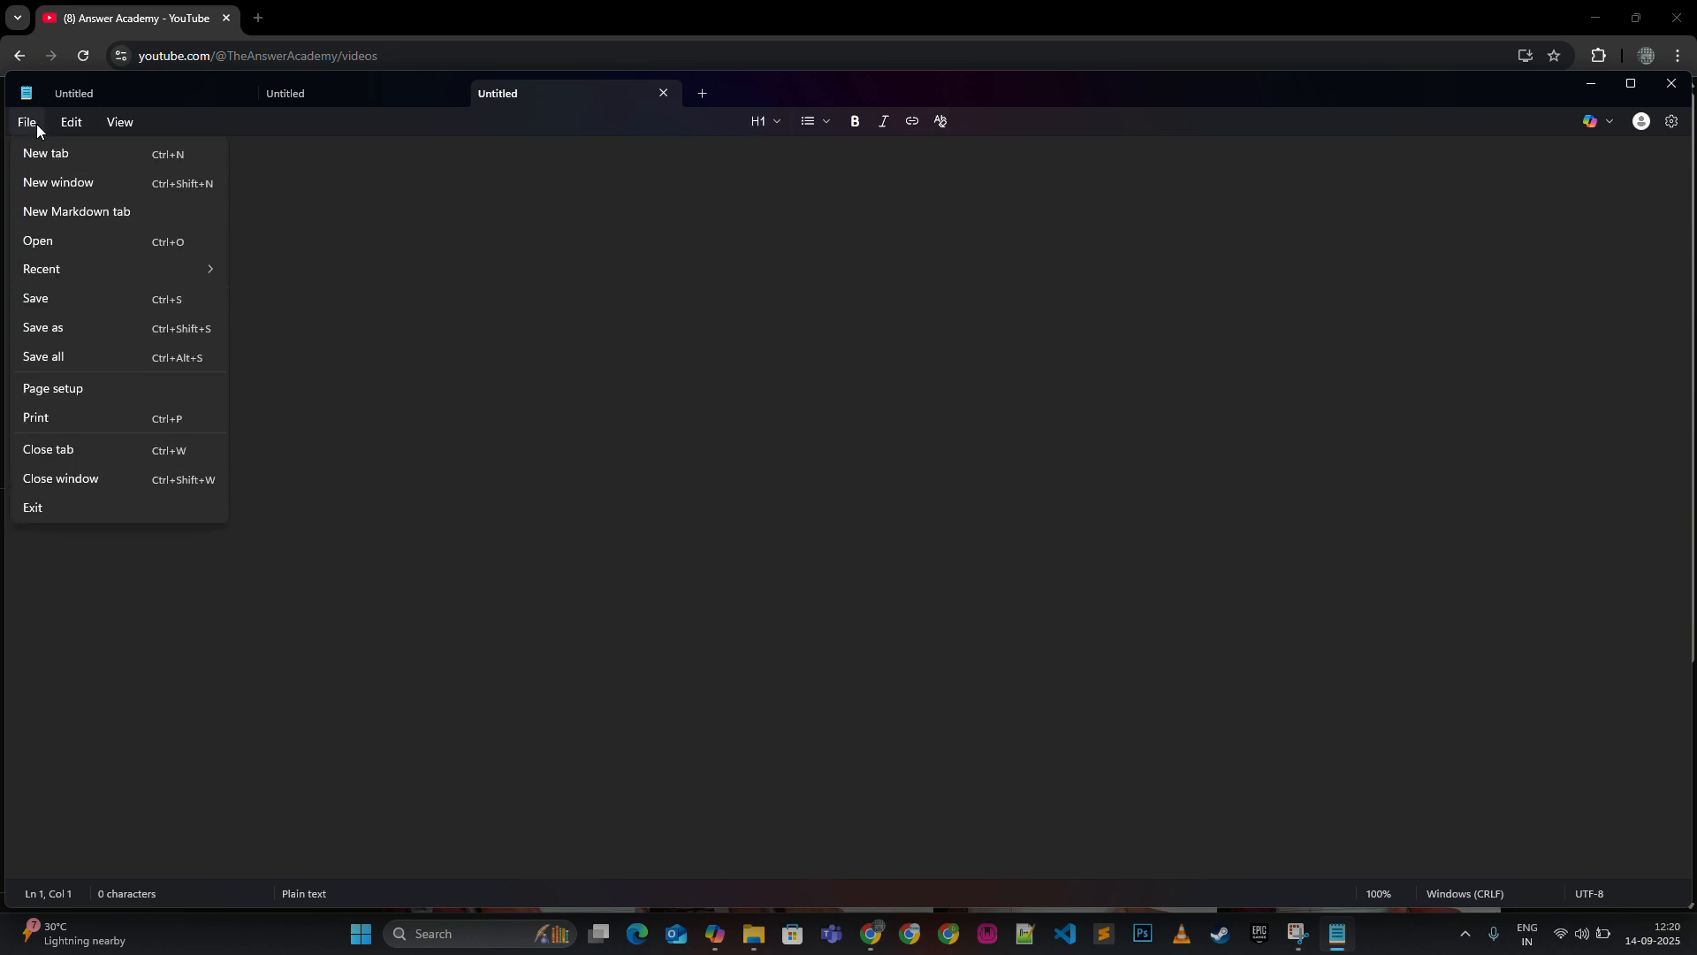
left_click(76, 212)
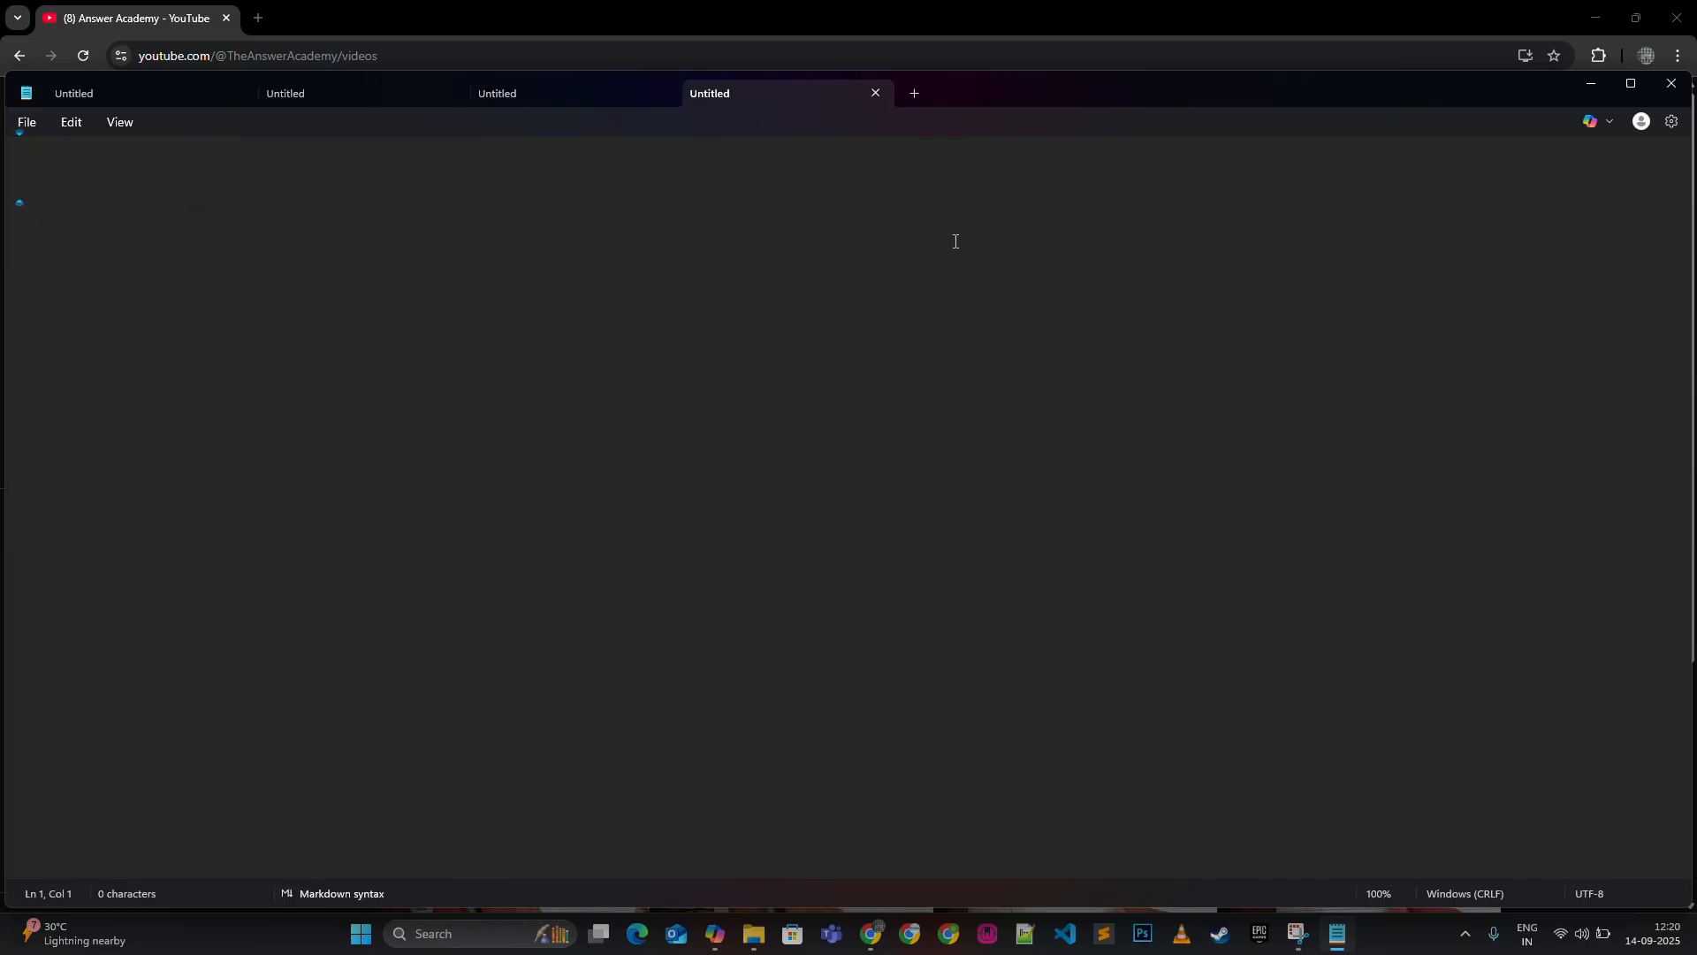
left_click(876, 92)
left_click(25, 122)
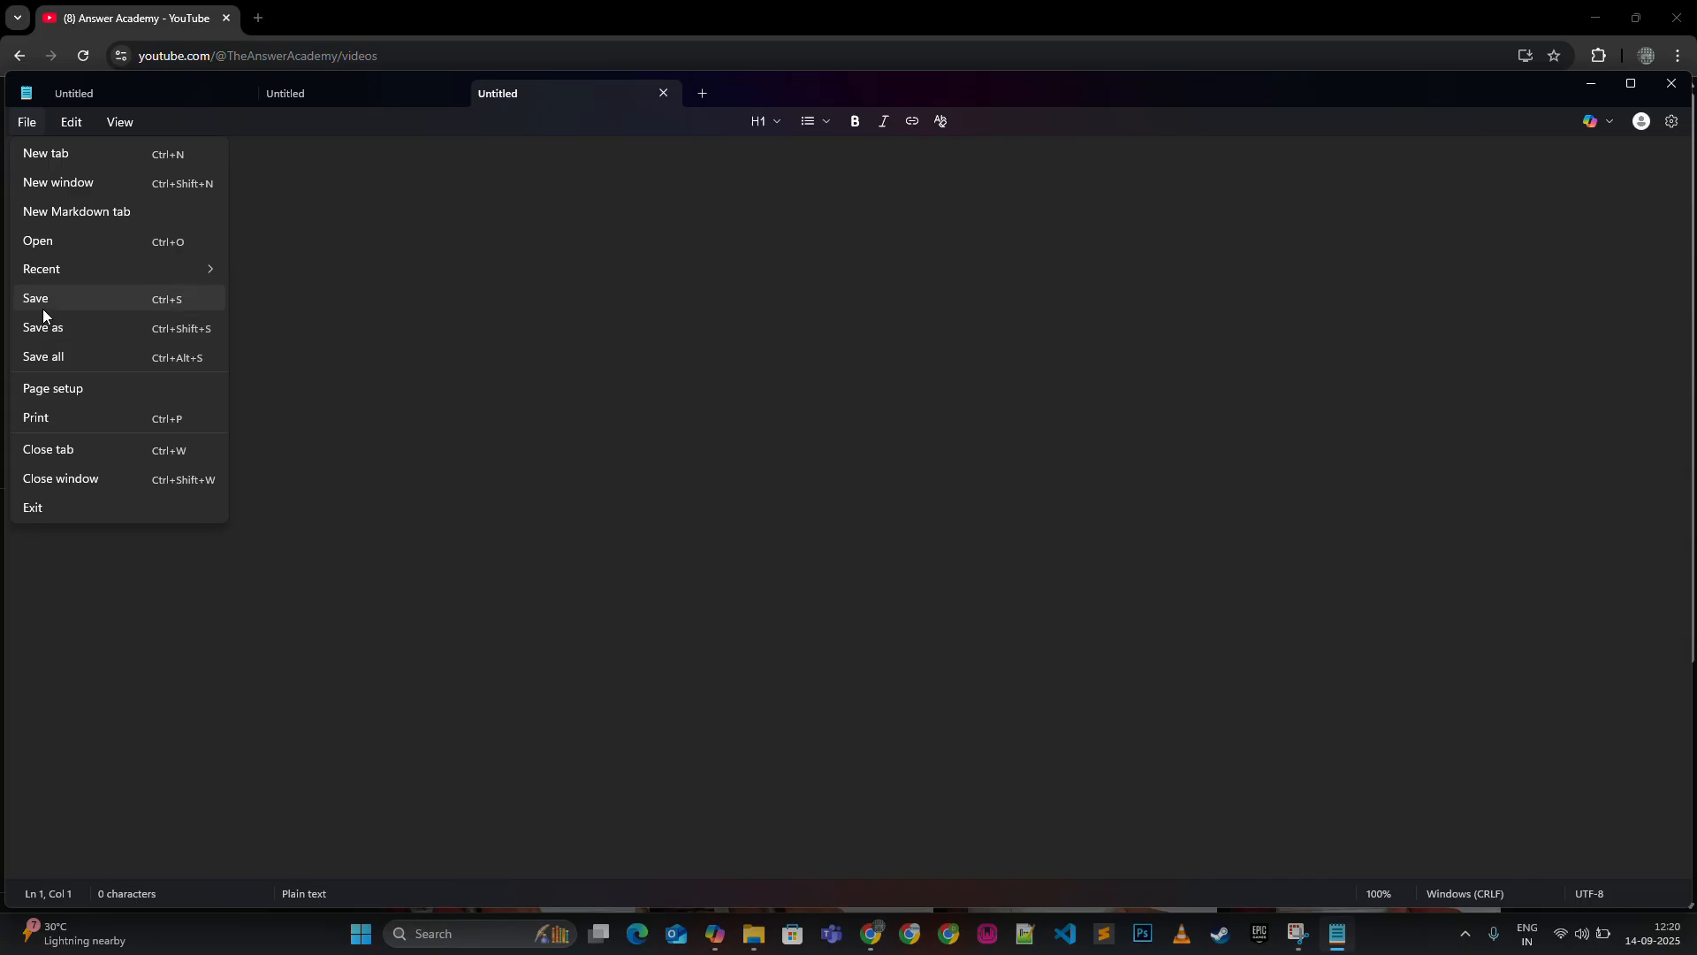
left_click(492, 291)
left_click(25, 122)
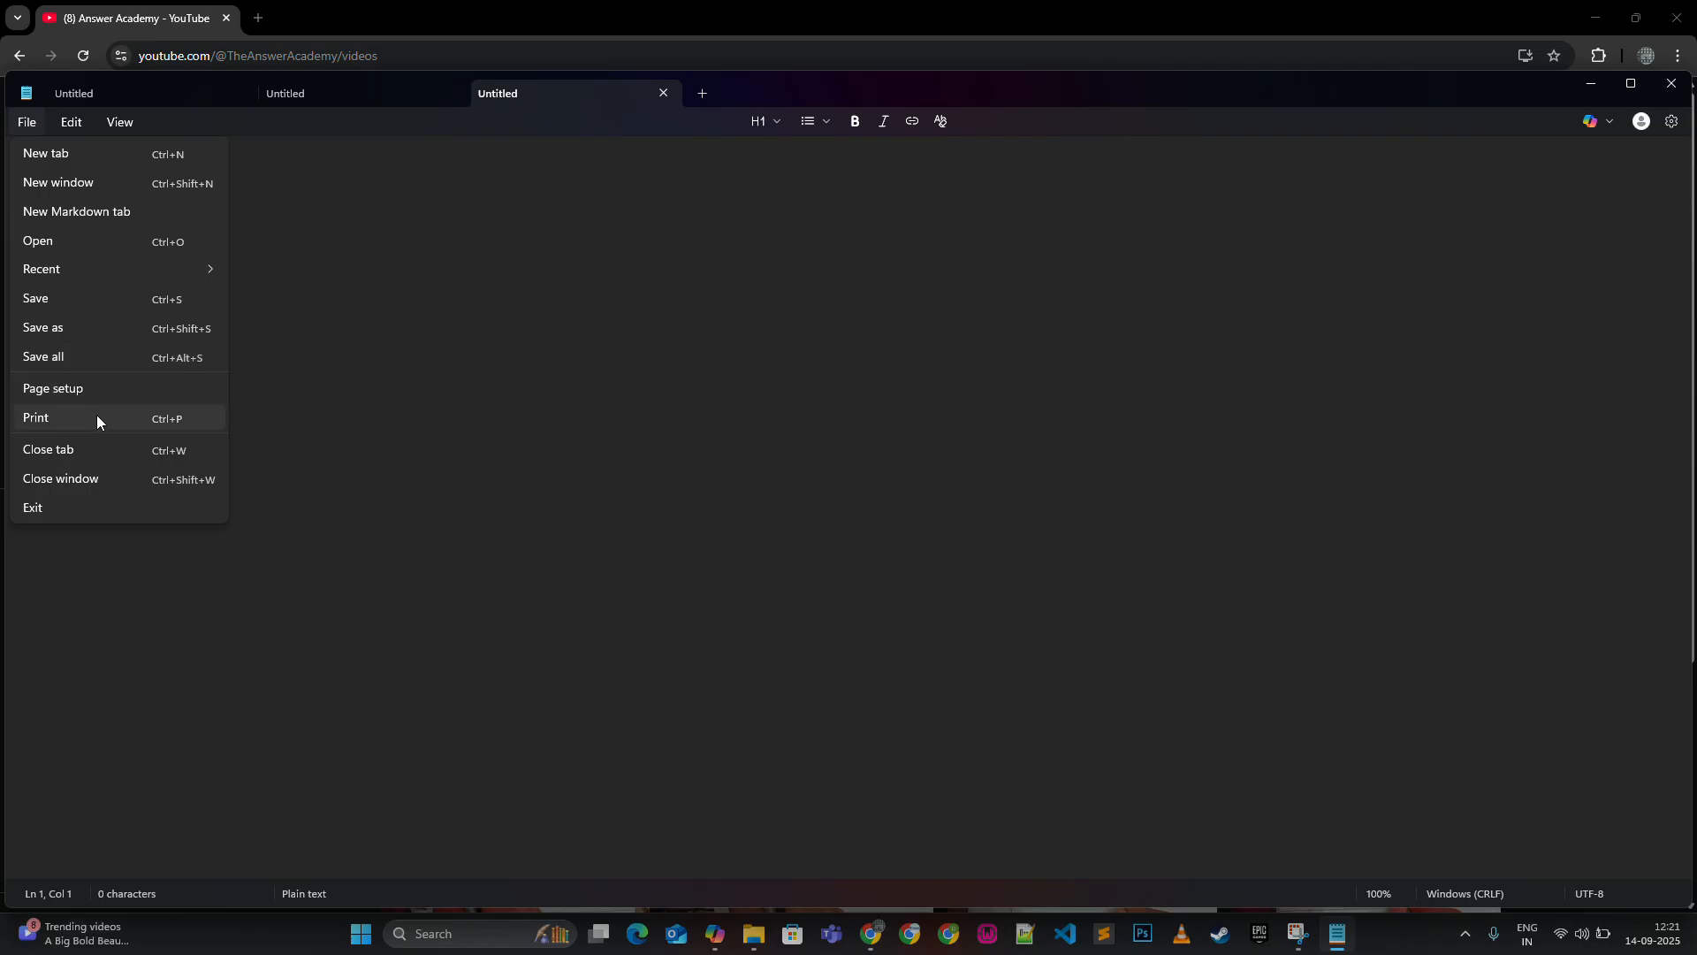
left_click(522, 97)
- Close the third untitled tab
left_click(23, 127)
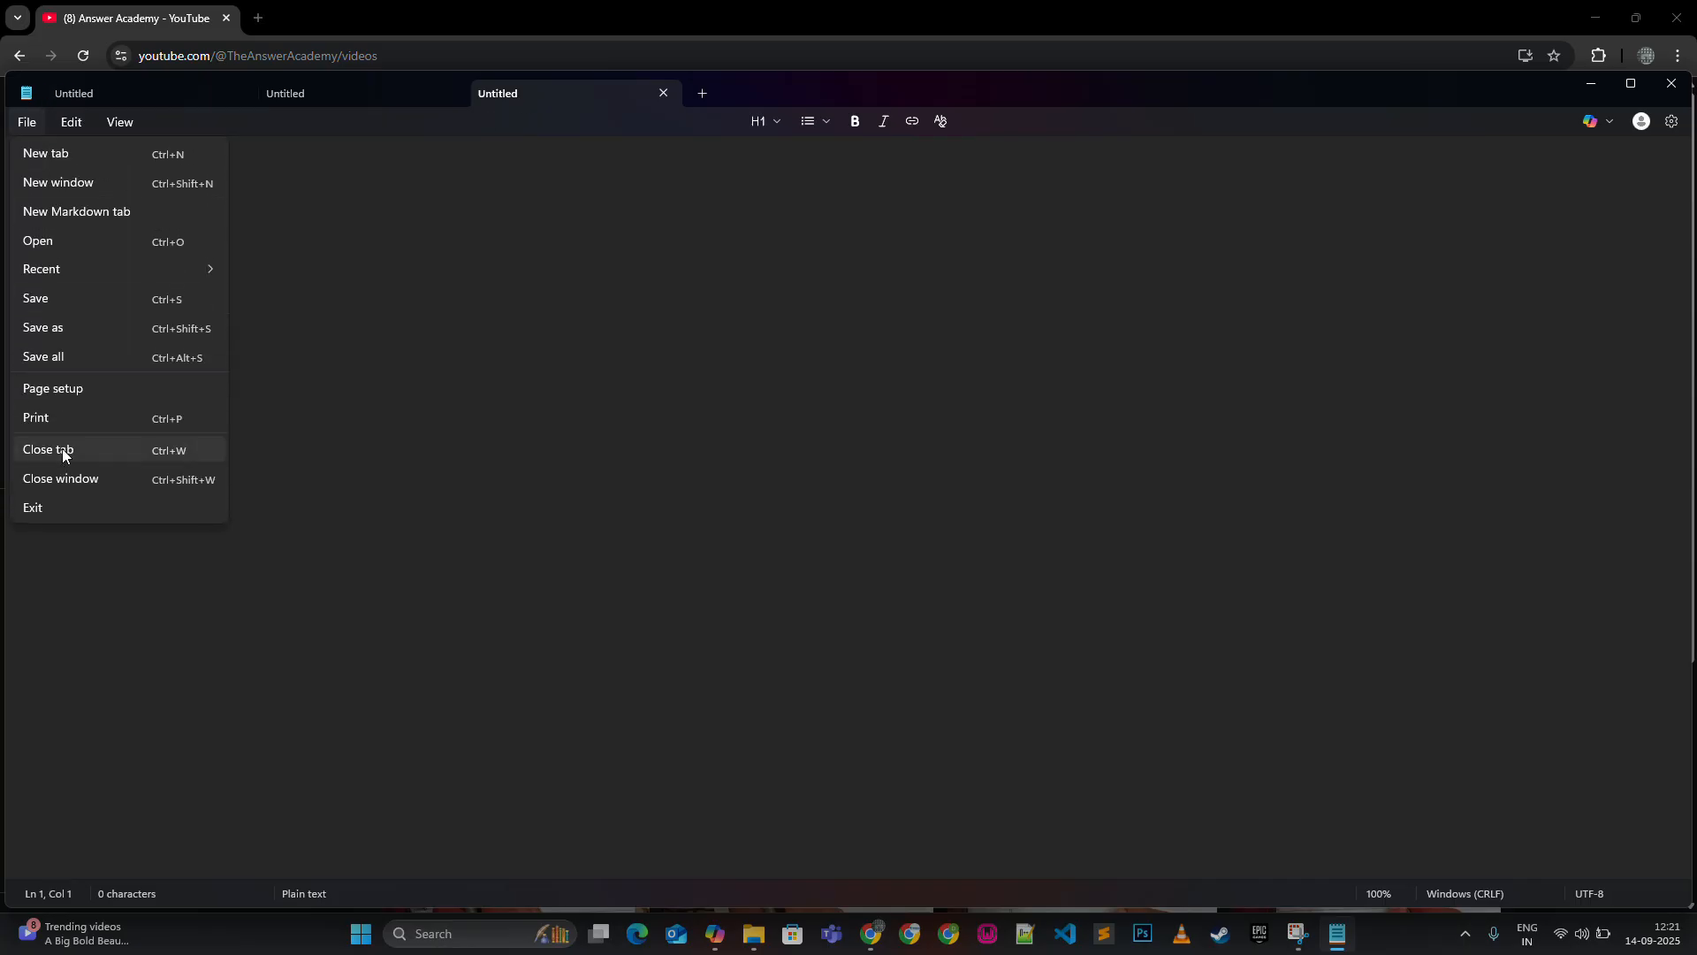
left_click(62, 448)
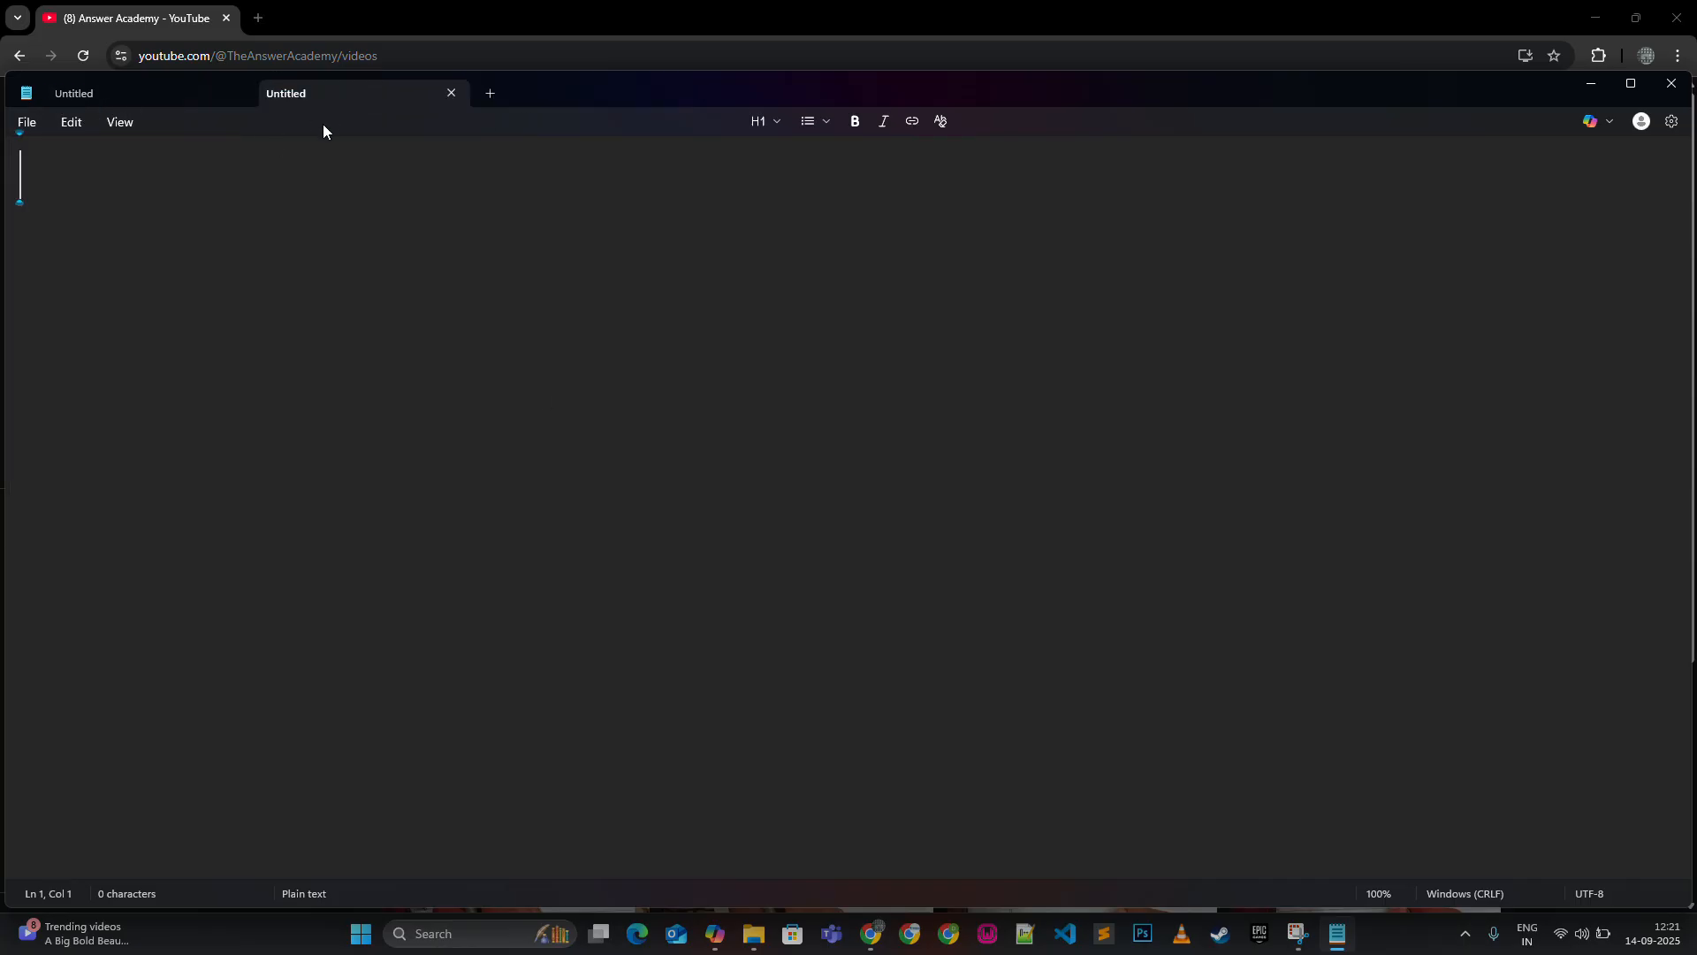
left_click(23, 127)
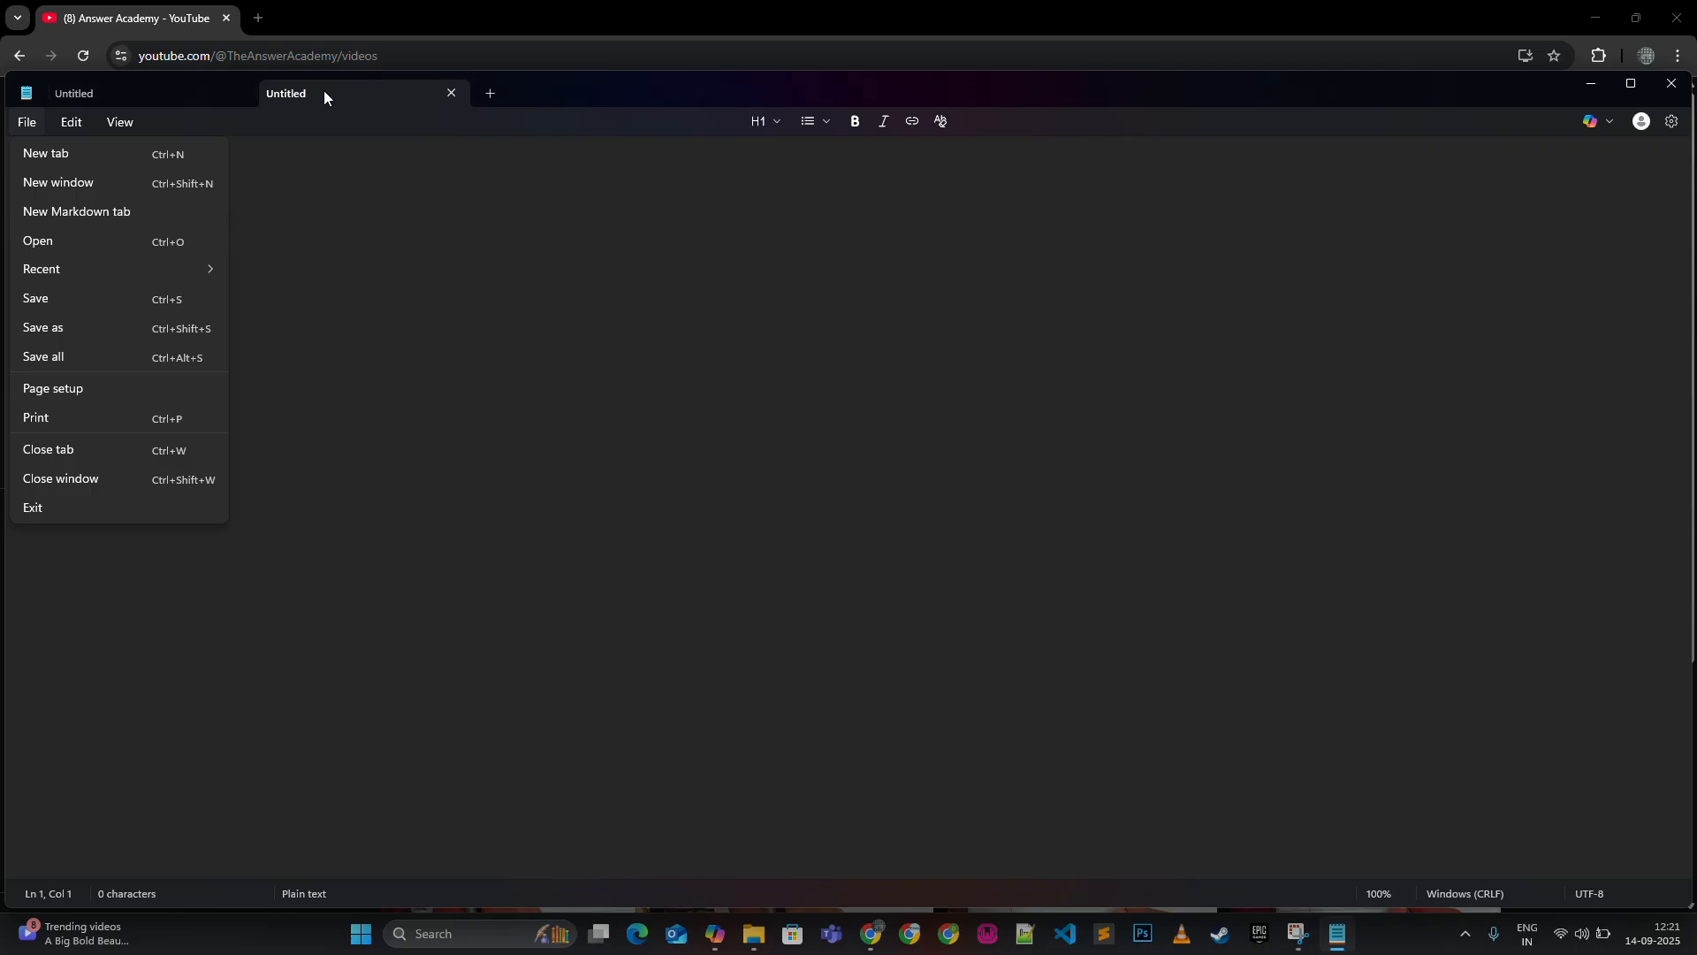
left_click(120, 121)
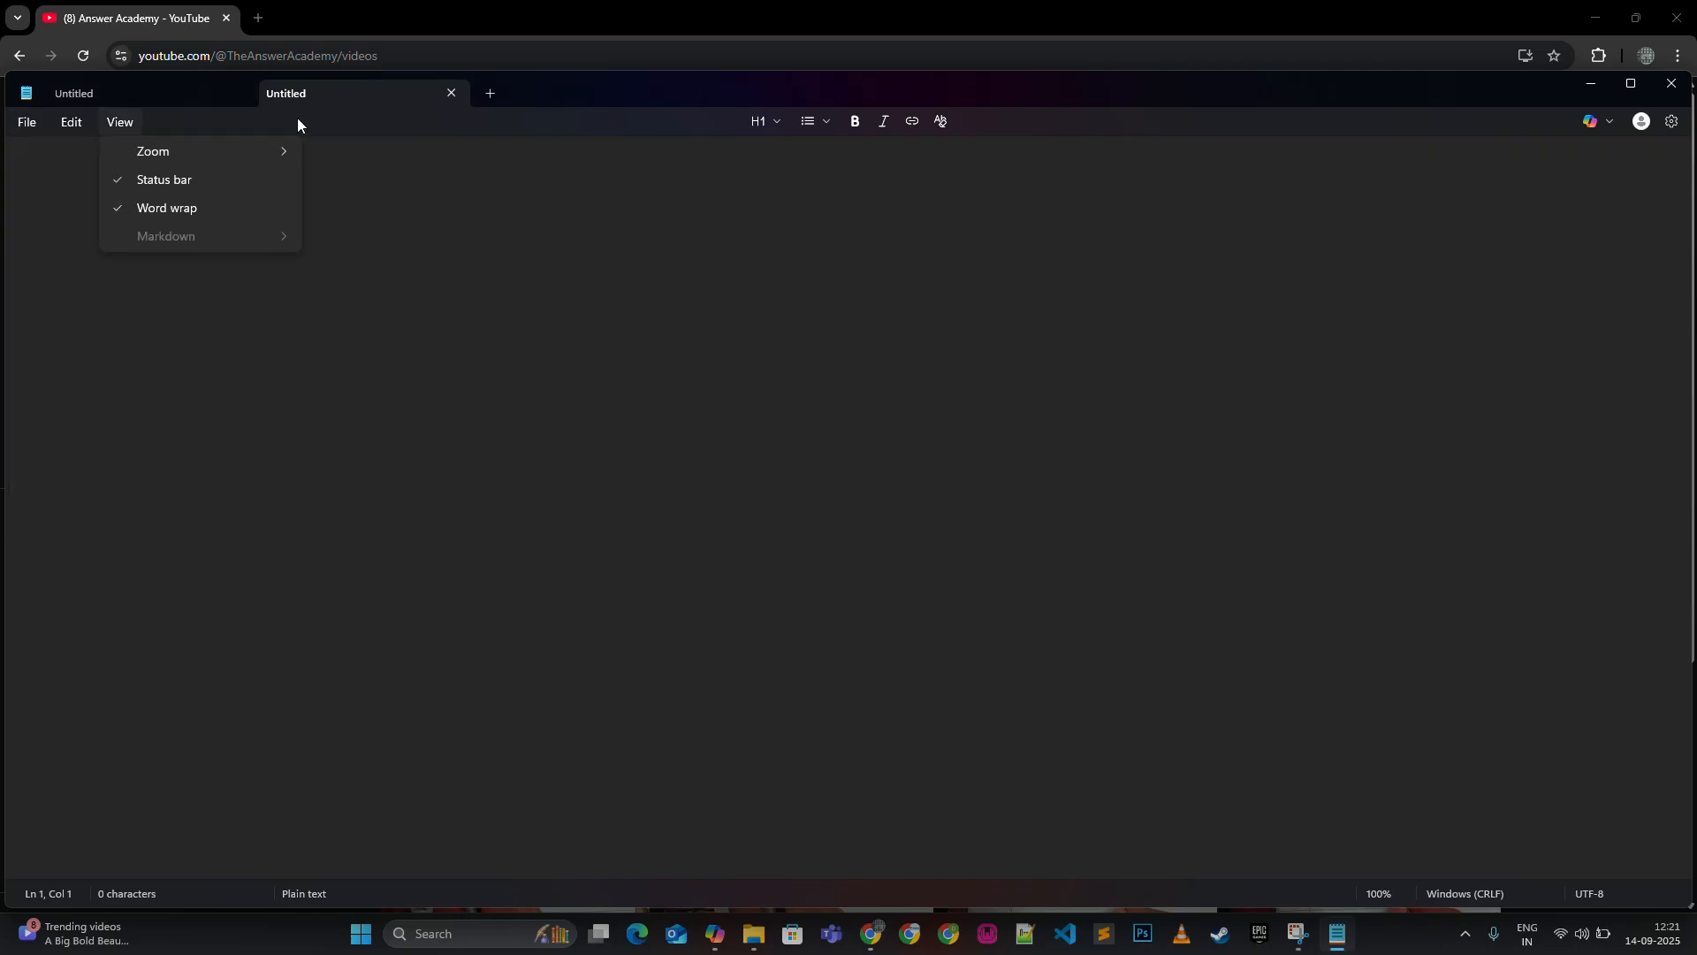
left_click(492, 288)
left_click(75, 123)
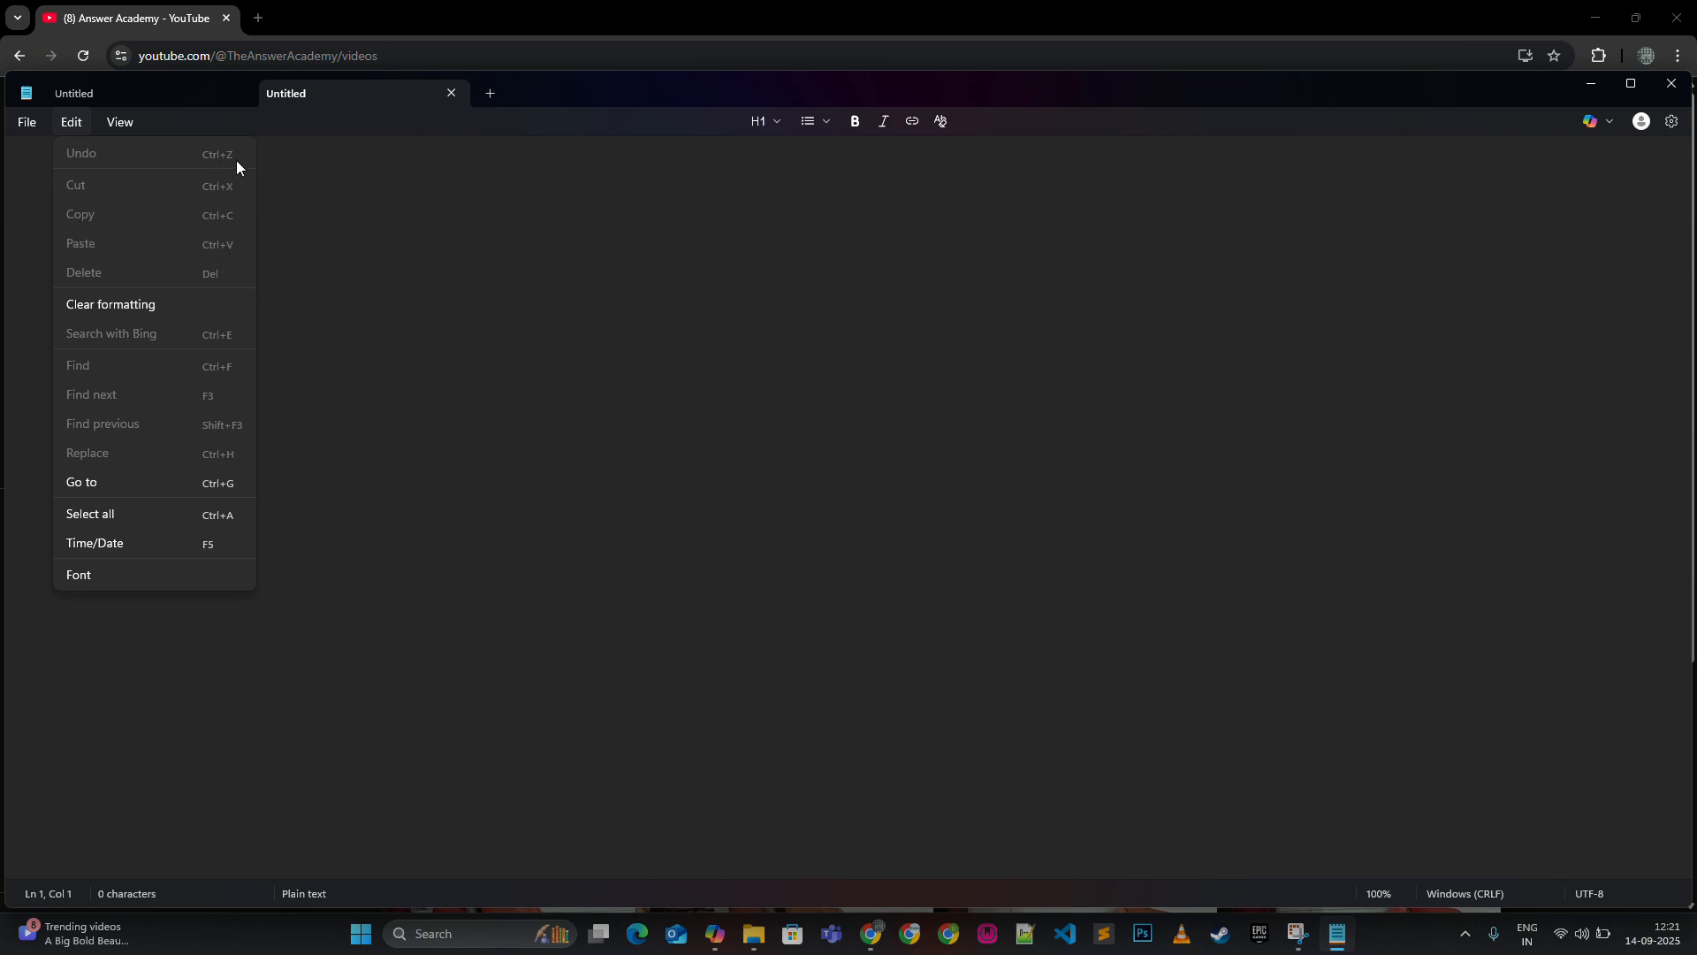
left_click(354, 204)
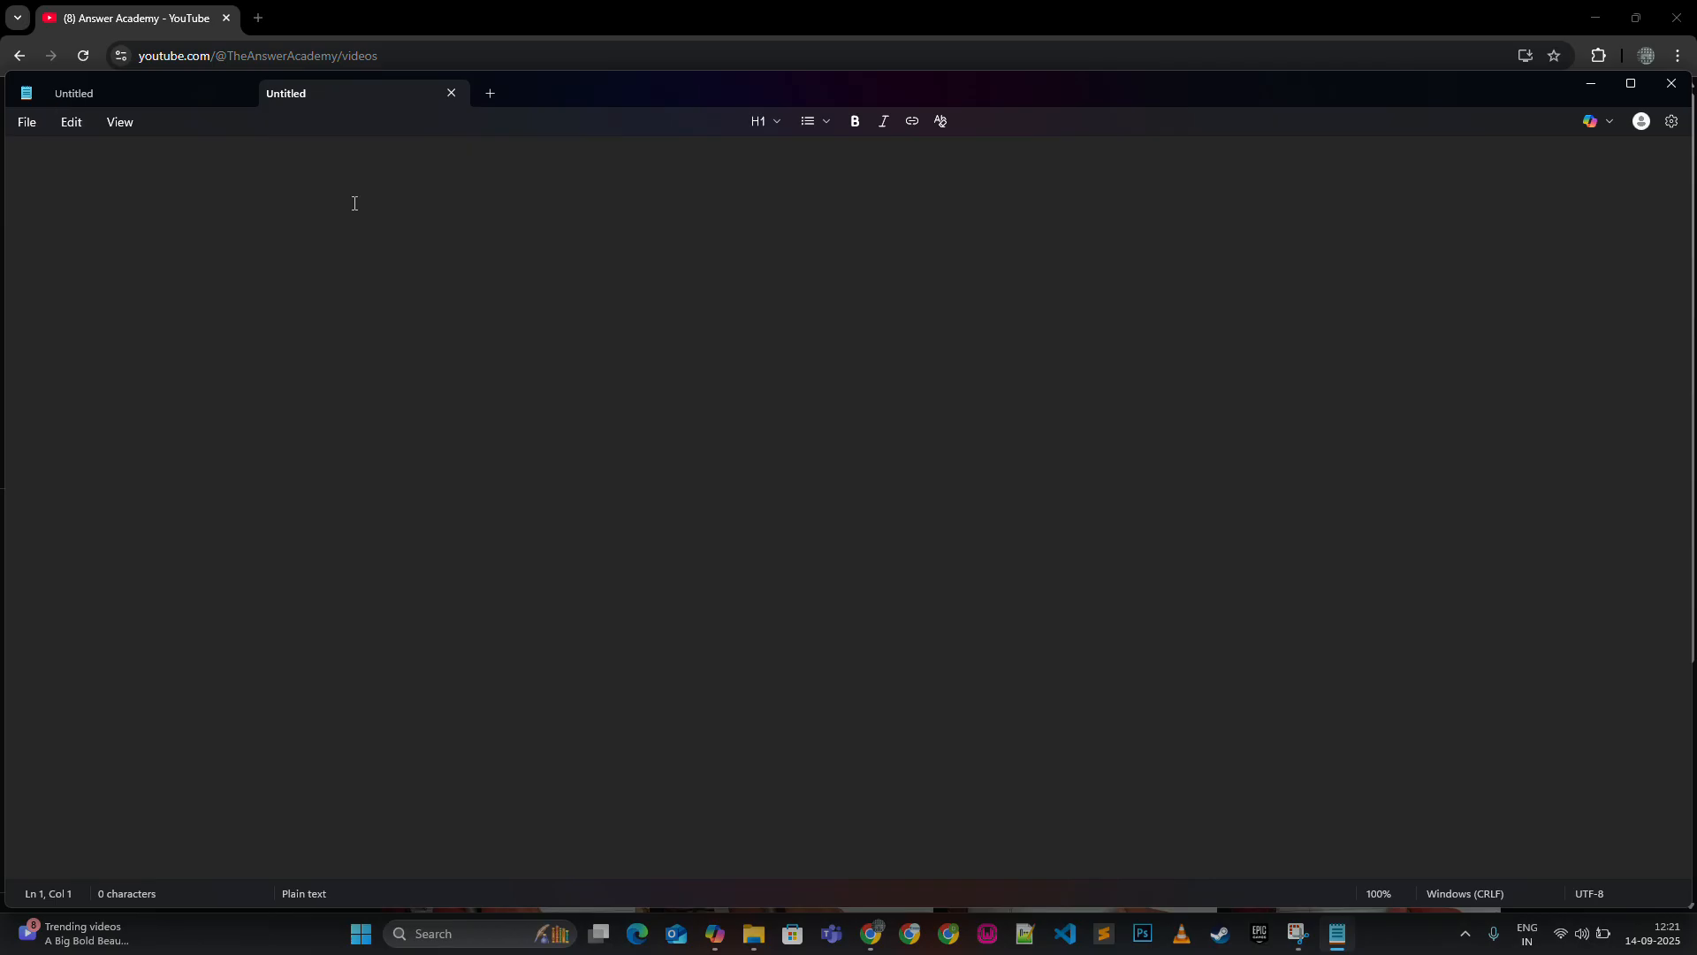
- Enter "Hello" in the empty document and paste a copy of it on a second line
type("Hello")
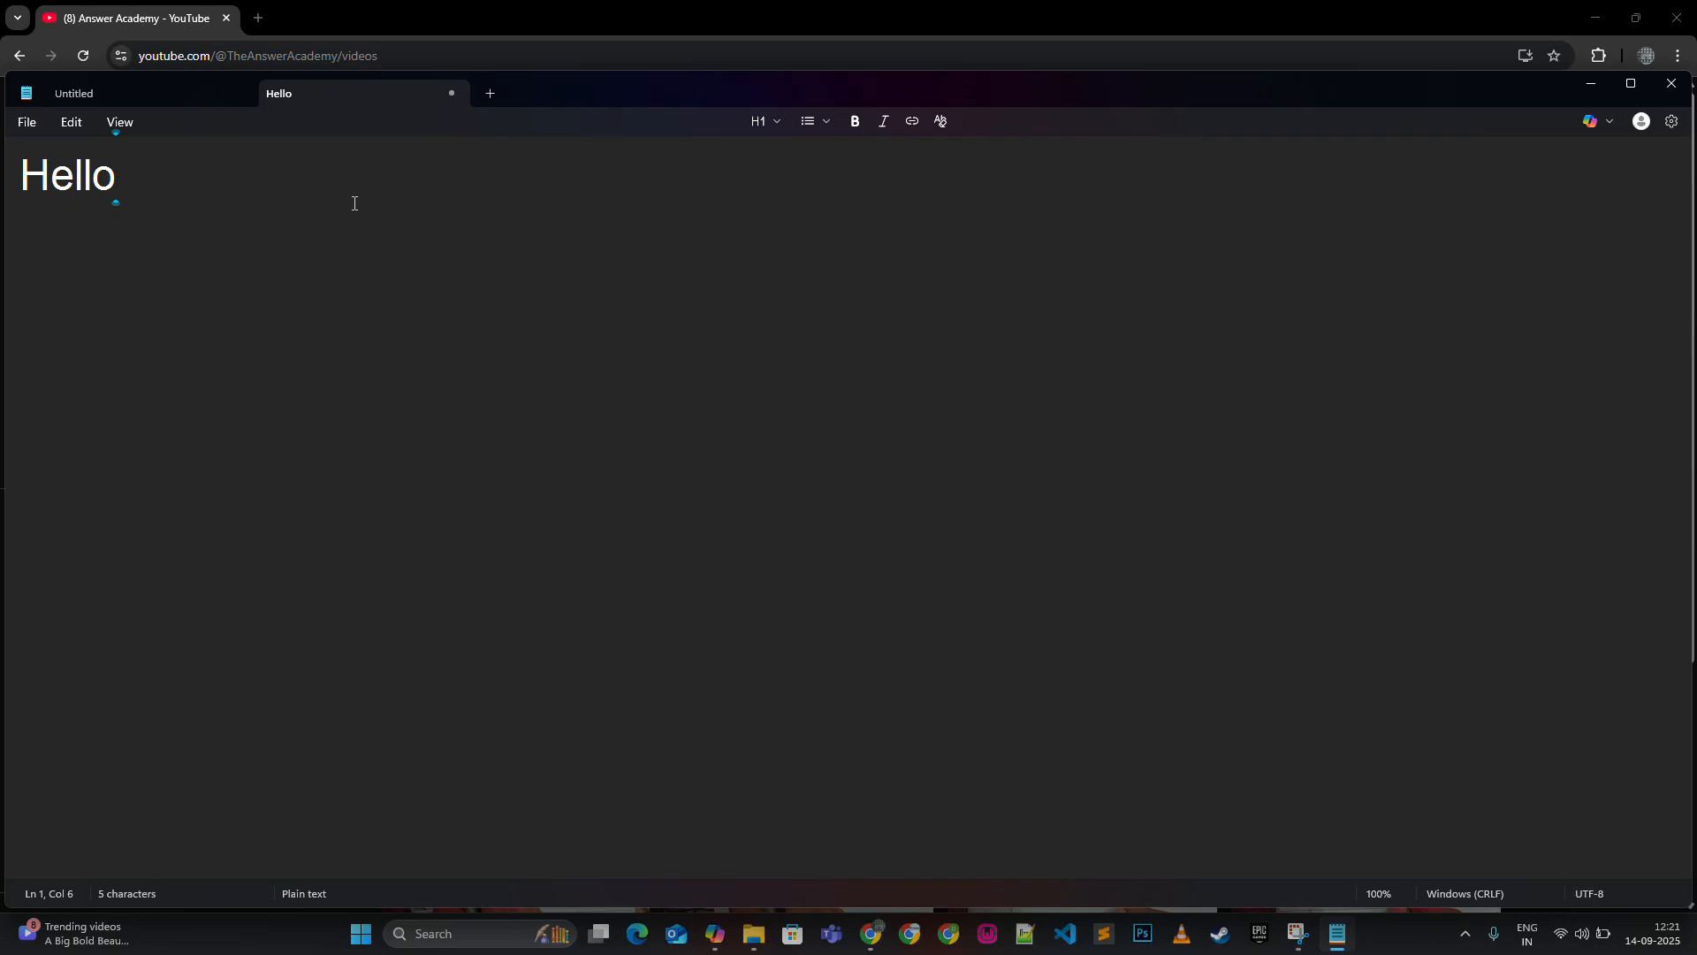
key("ctrl+a")
key("ctrl+c")
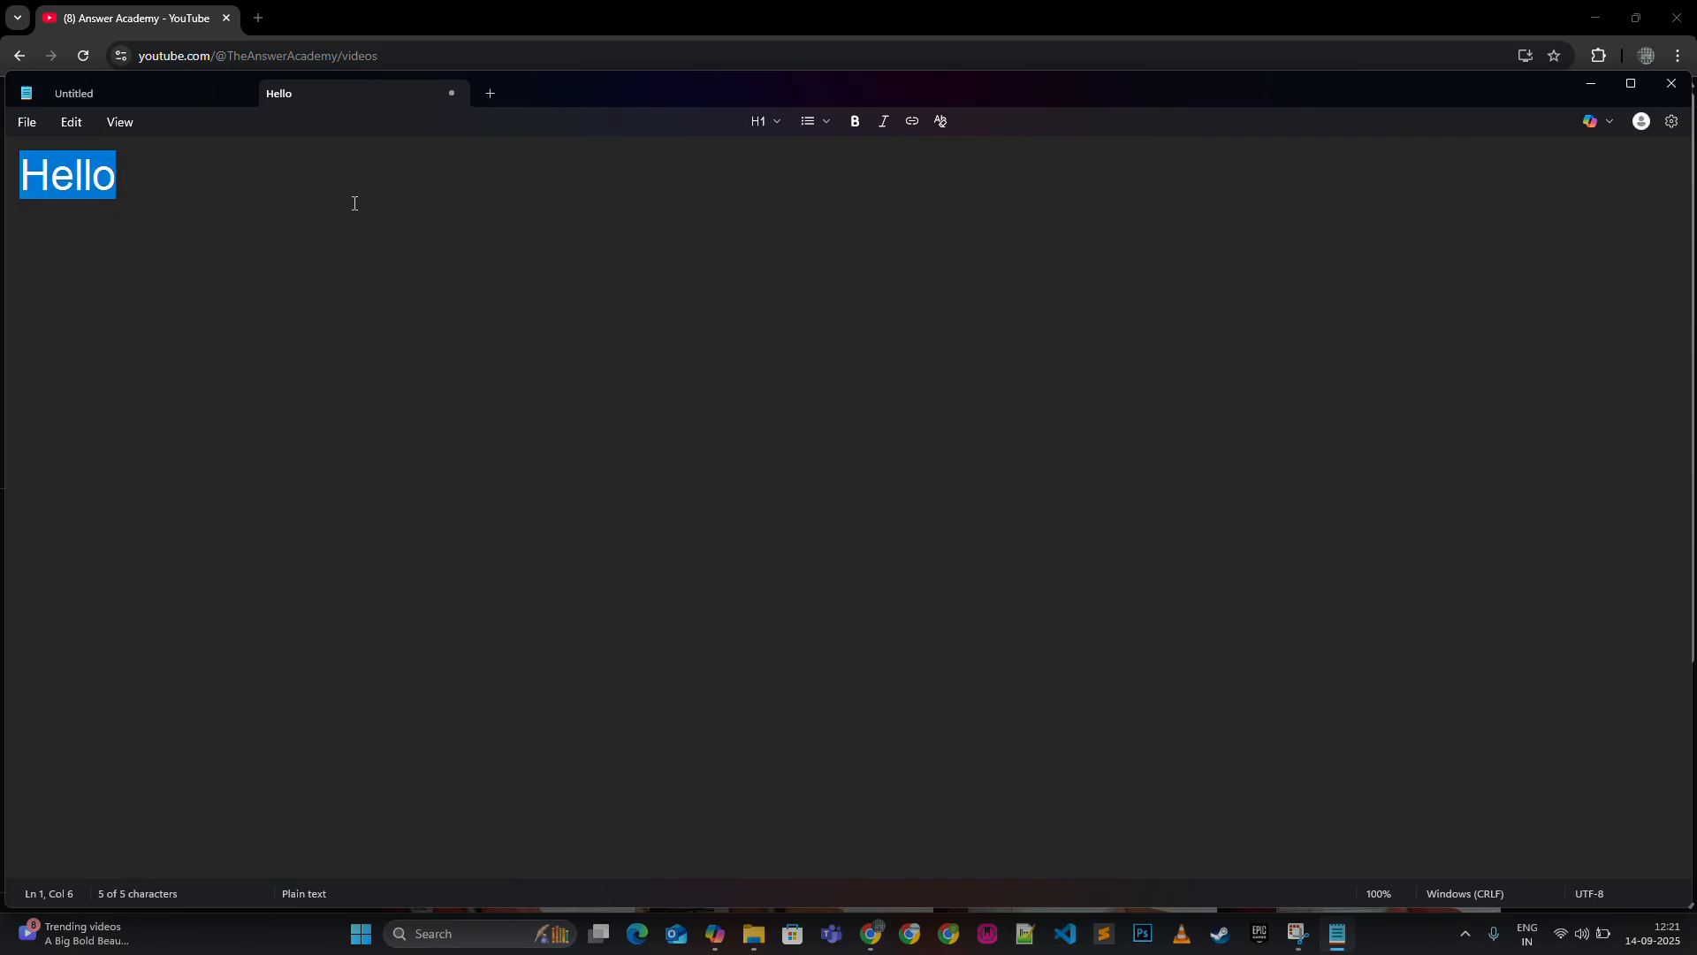
left_click(355, 204)
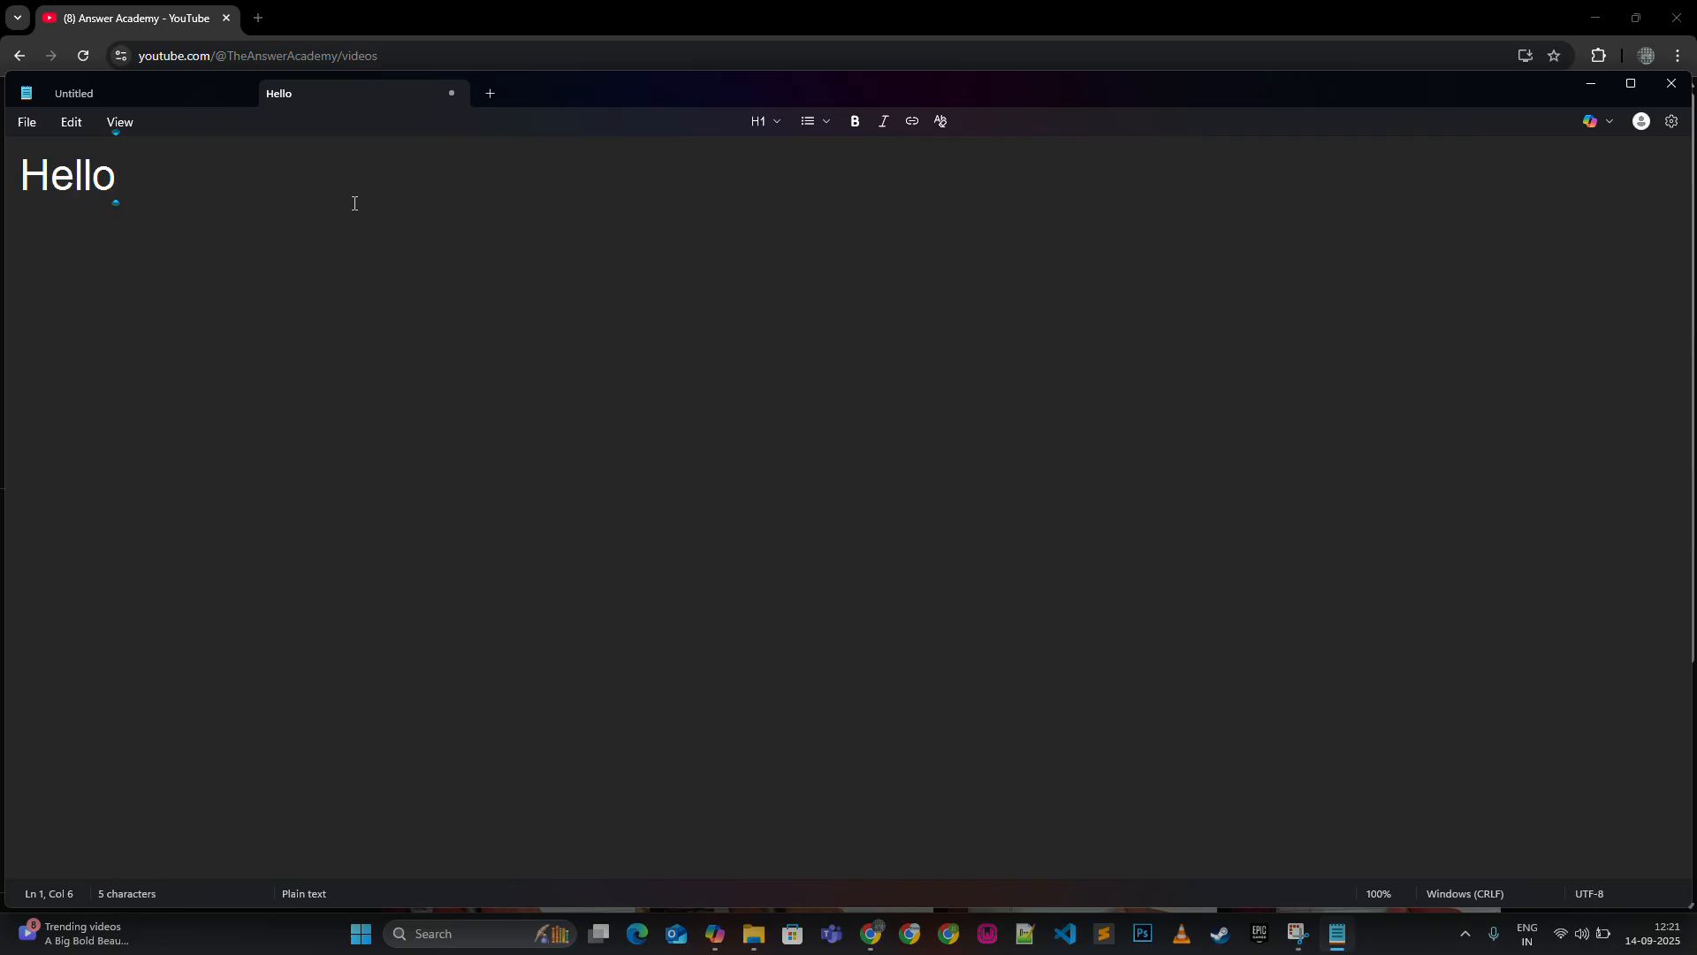
key("Return")
key("ctrl+v")
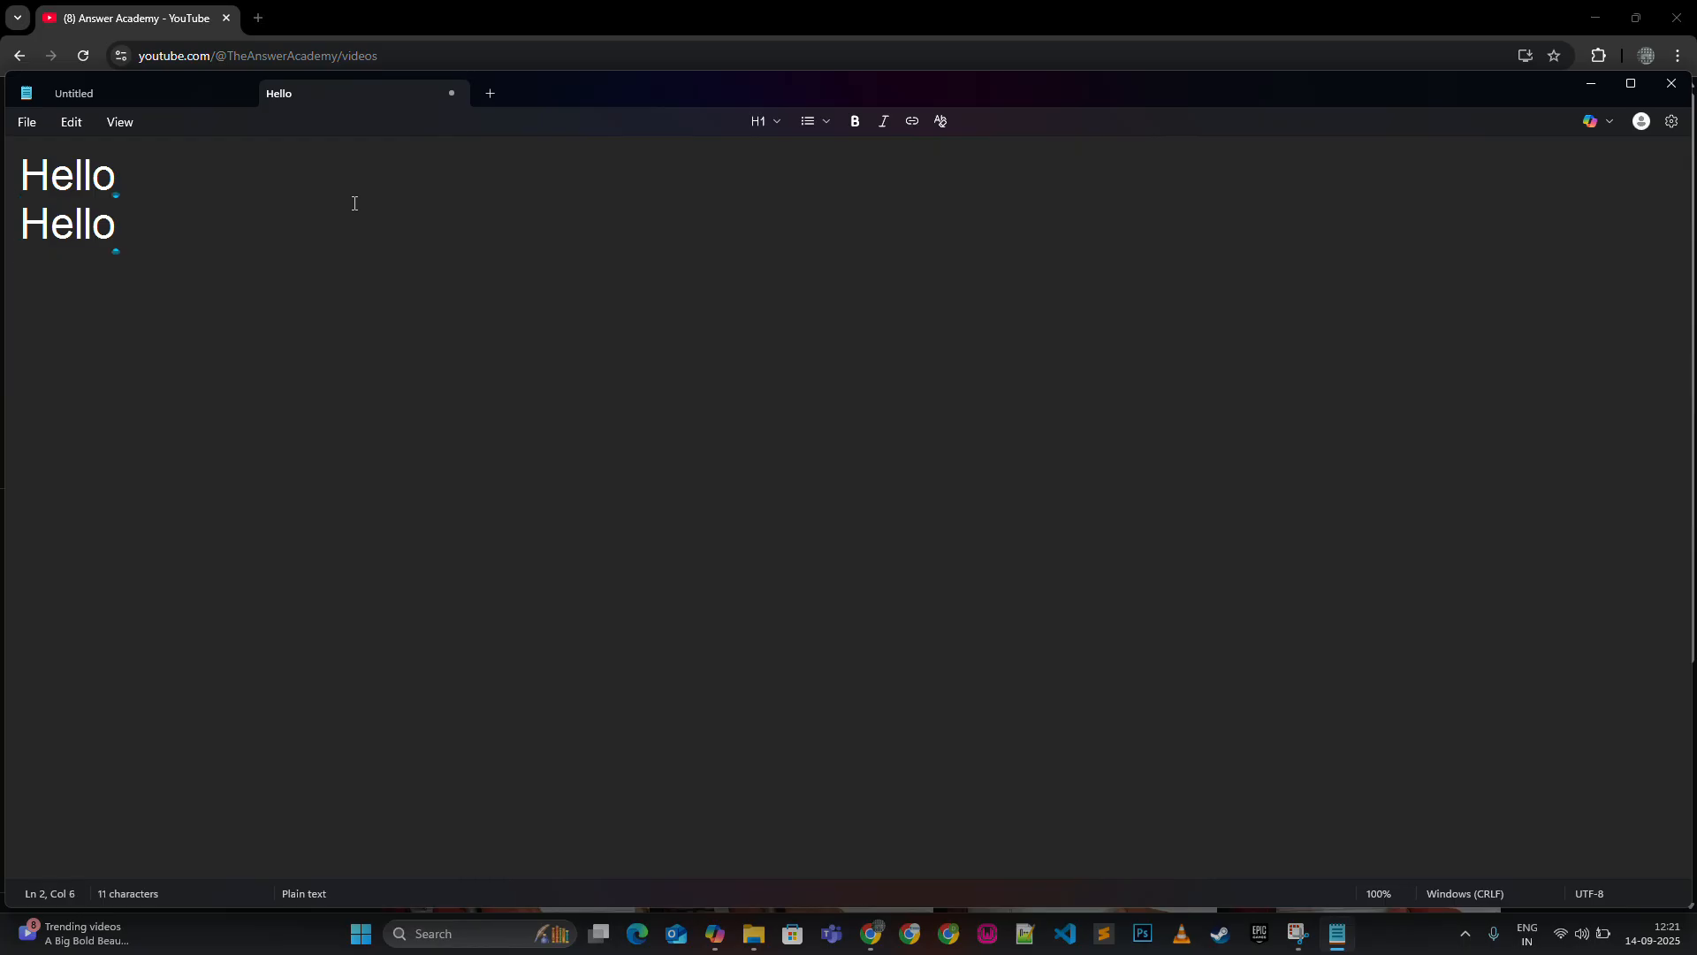
- Copy both "Hello" lines and replace them with two blank lines
left_click_drag(185, 219, 24, 221)
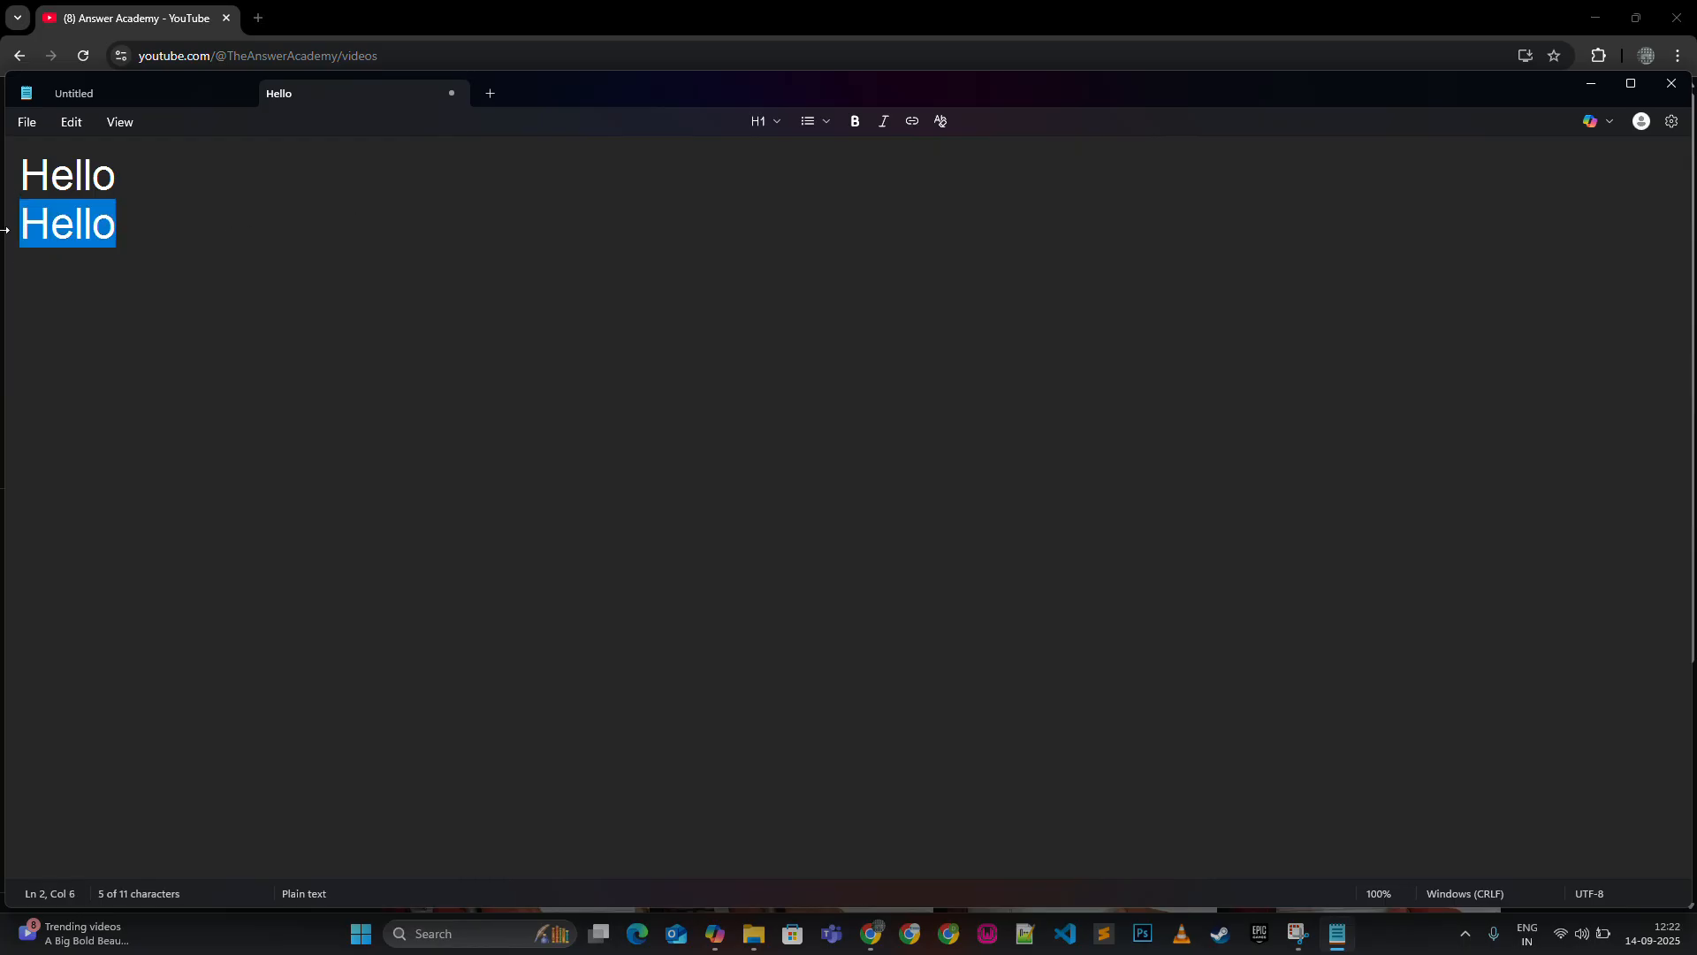
left_click(167, 239)
key("ctrl+a")
key("ctrl+c")
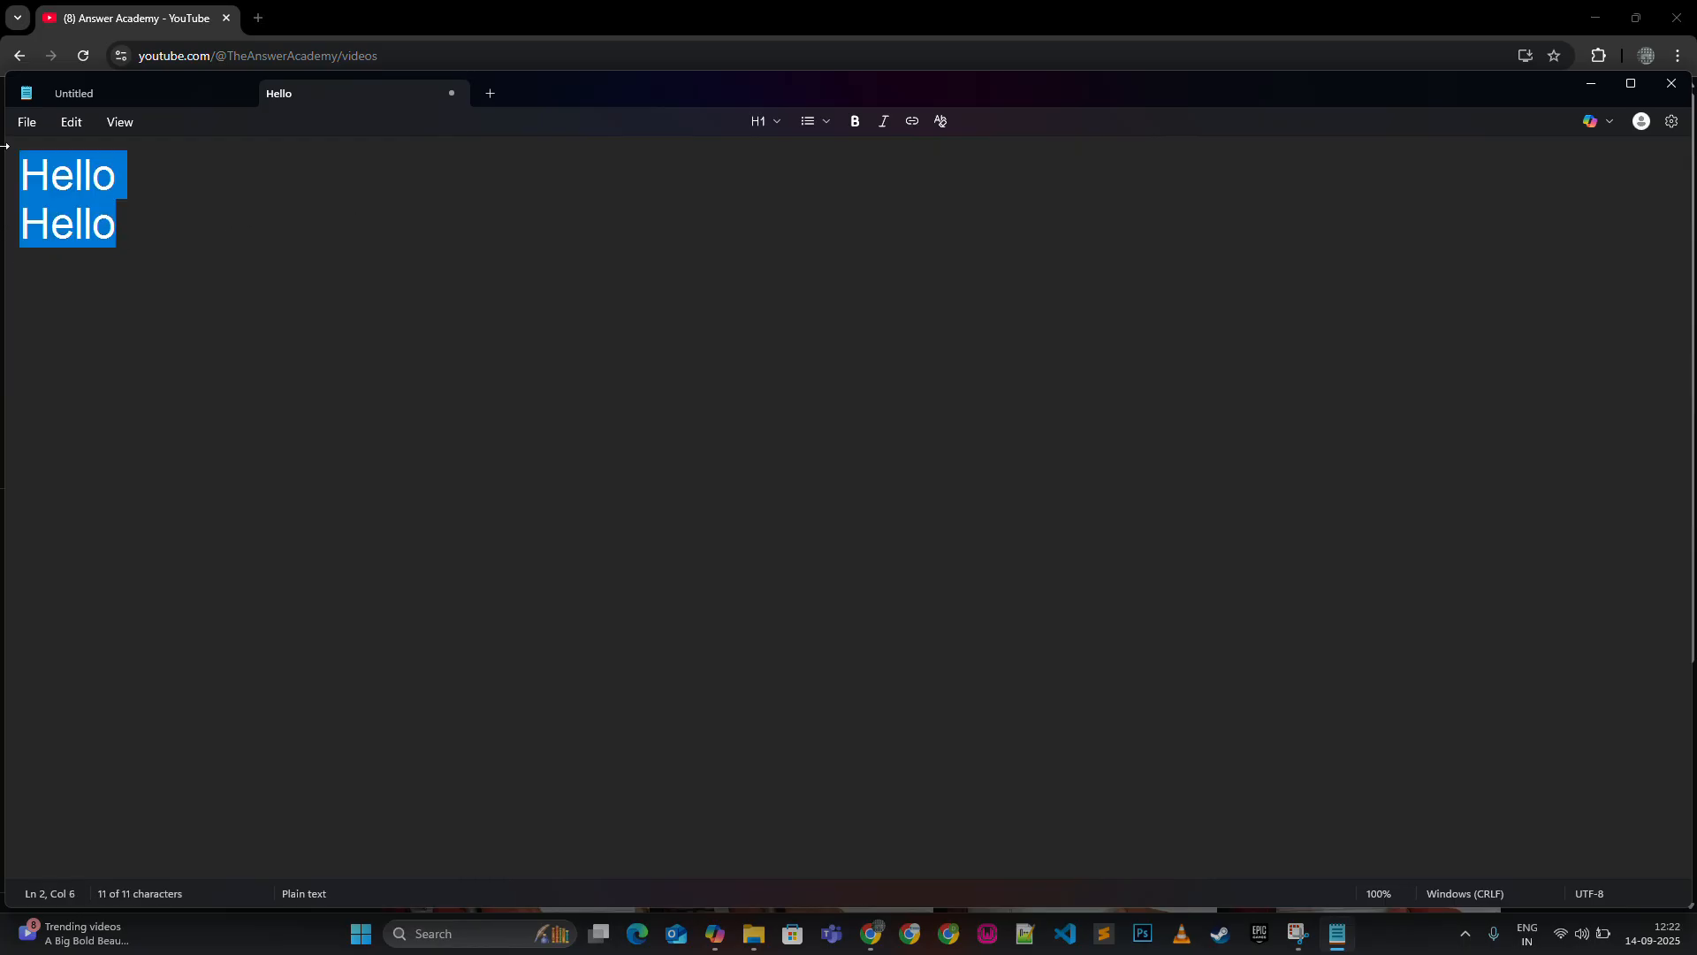
key("BackSpace")
key("Return")
key("Return")
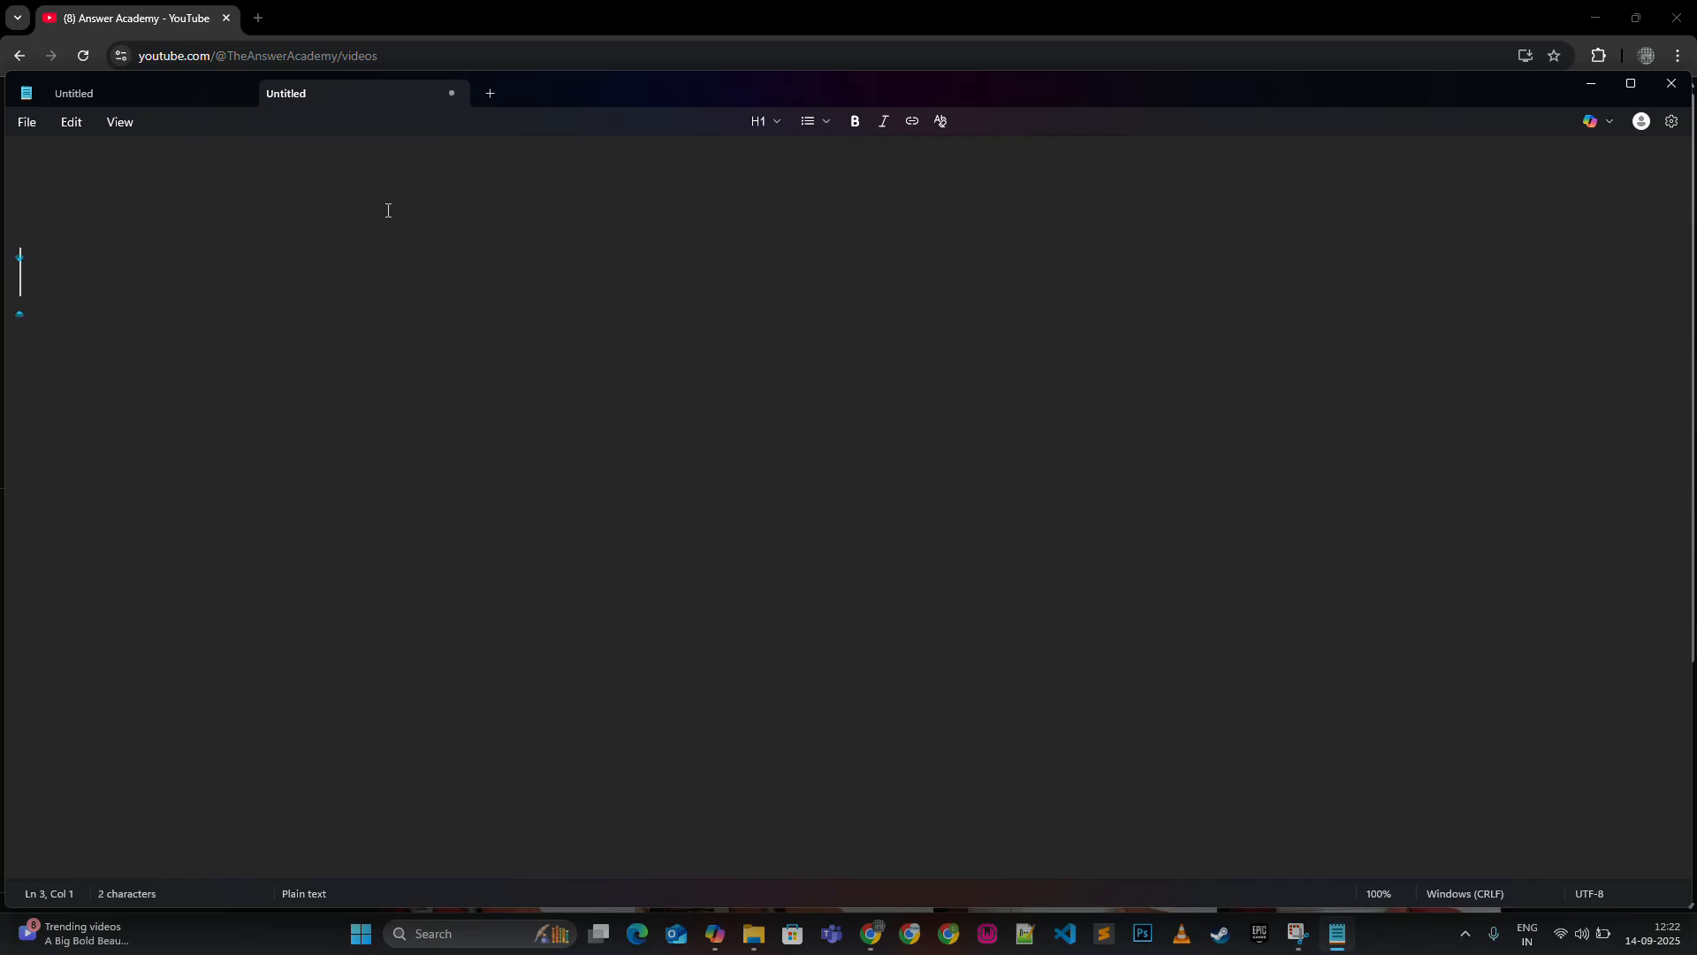
- Paste the copied lines below the blank ones, and undo the edits back to the original two "Hello" lines
key("ctrl+v")
key("ctrl+z")
left_click(250, 227)
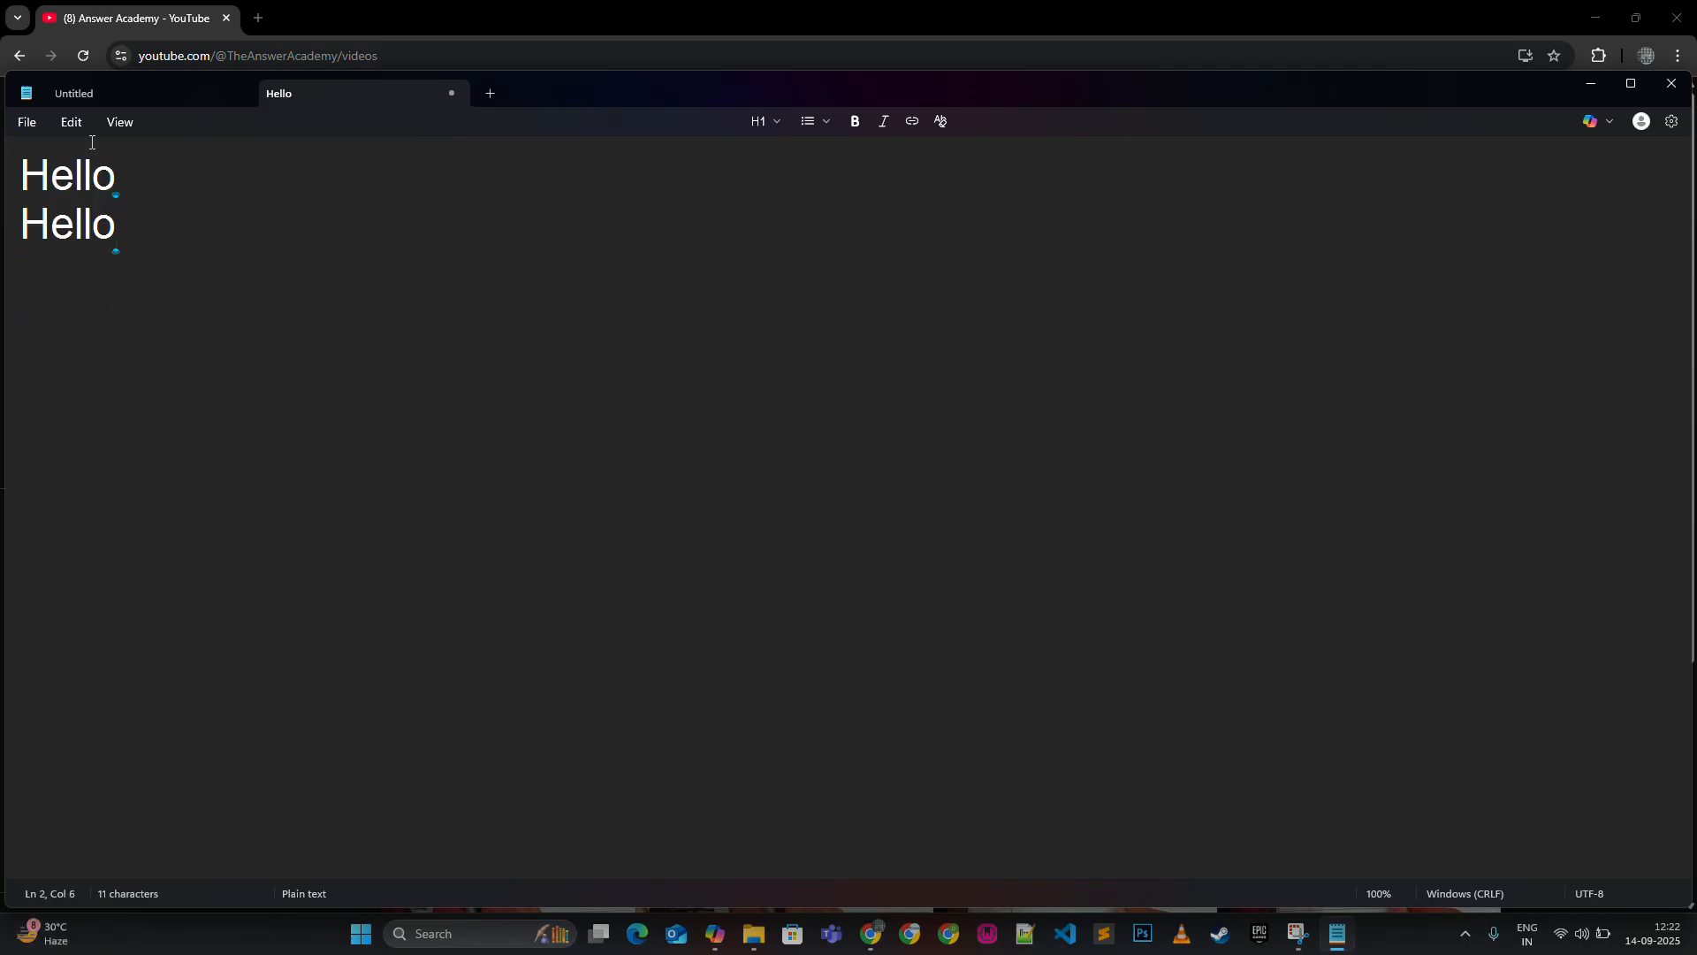
- Select all the text in the document and delete it with the Delete command
left_click(71, 122)
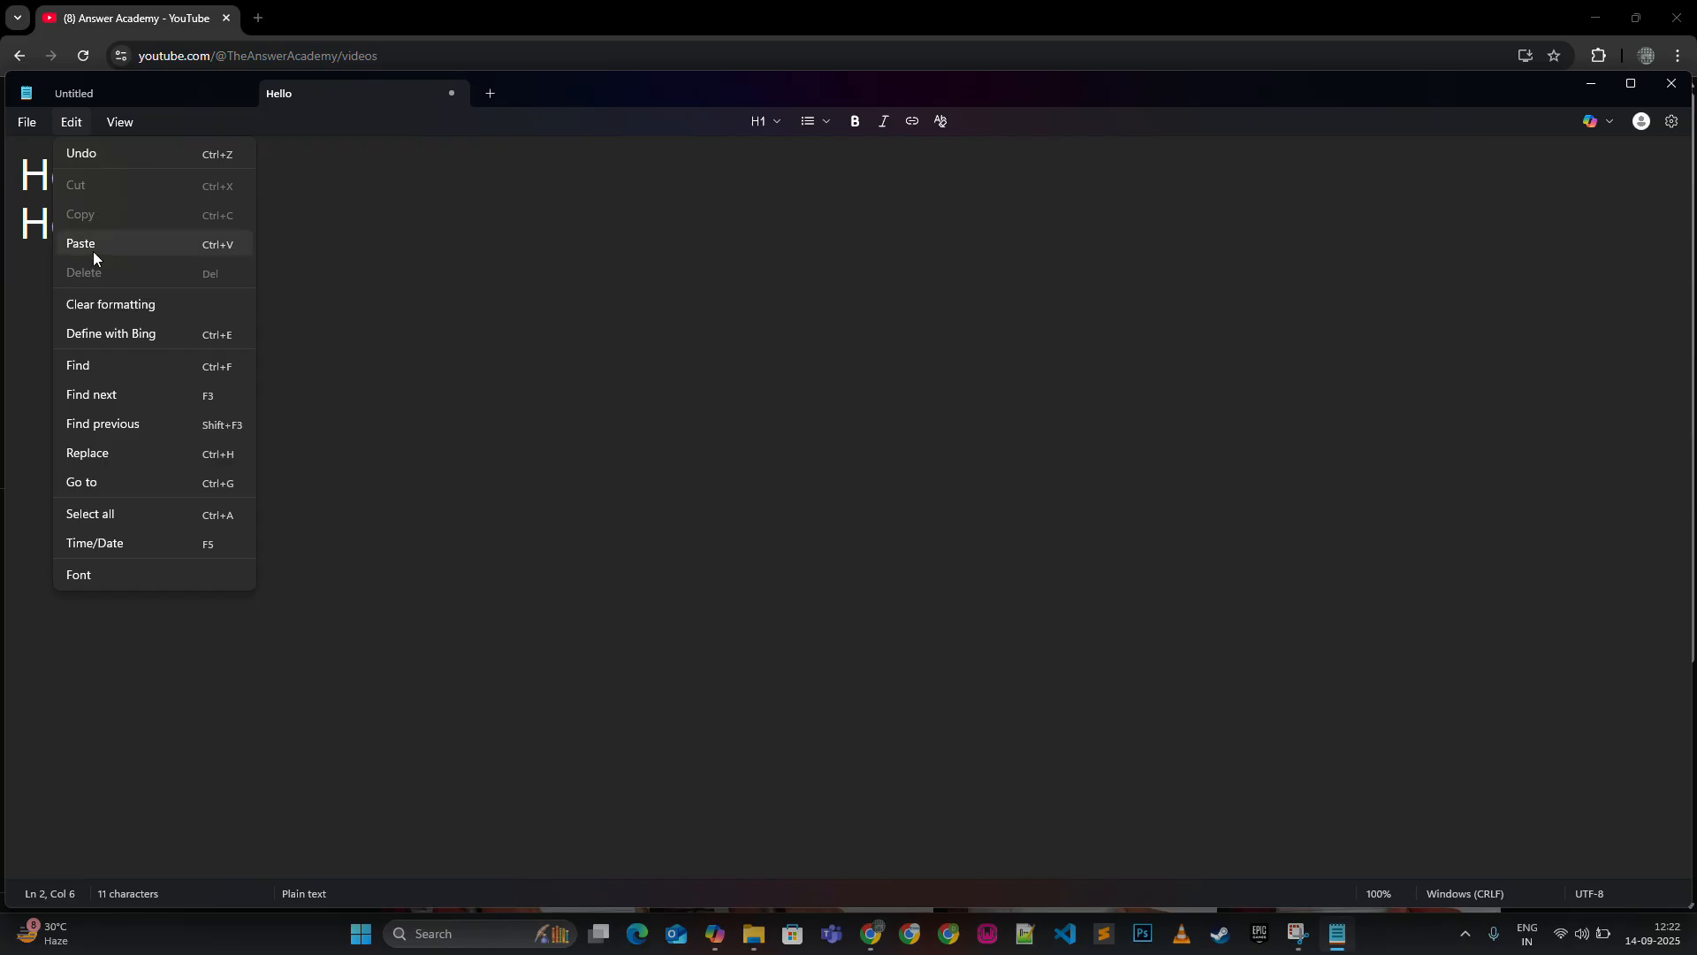
key("Escape")
key("ctrl+a")
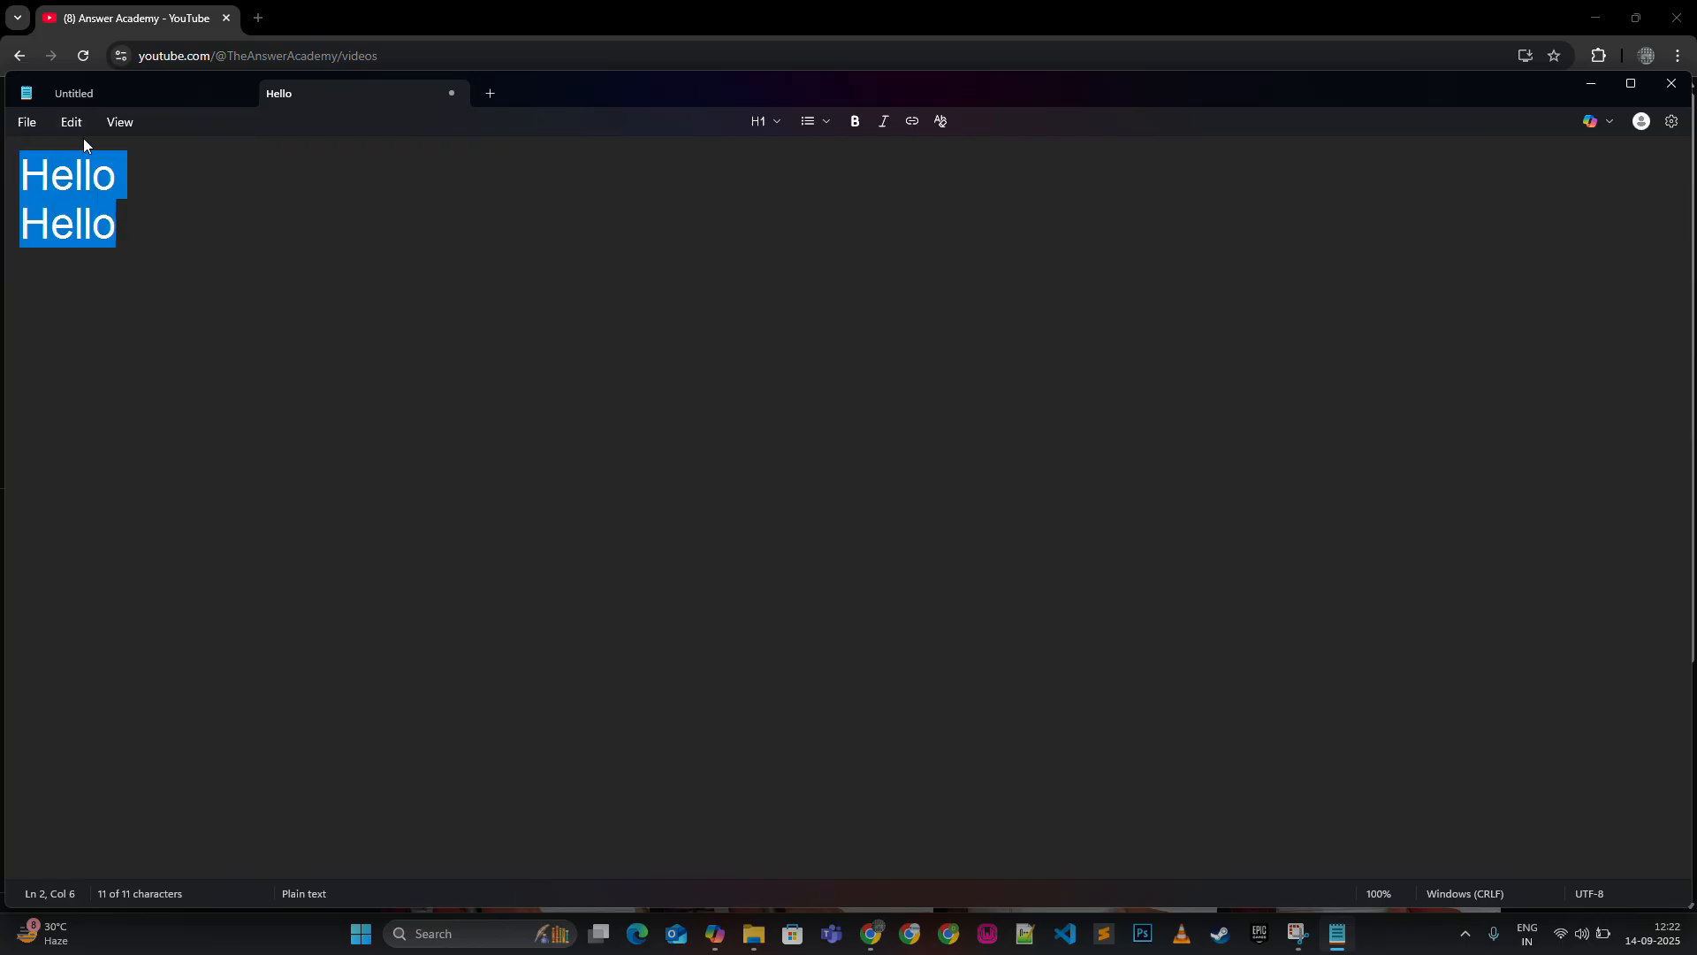
left_click(63, 124)
left_click(111, 270)
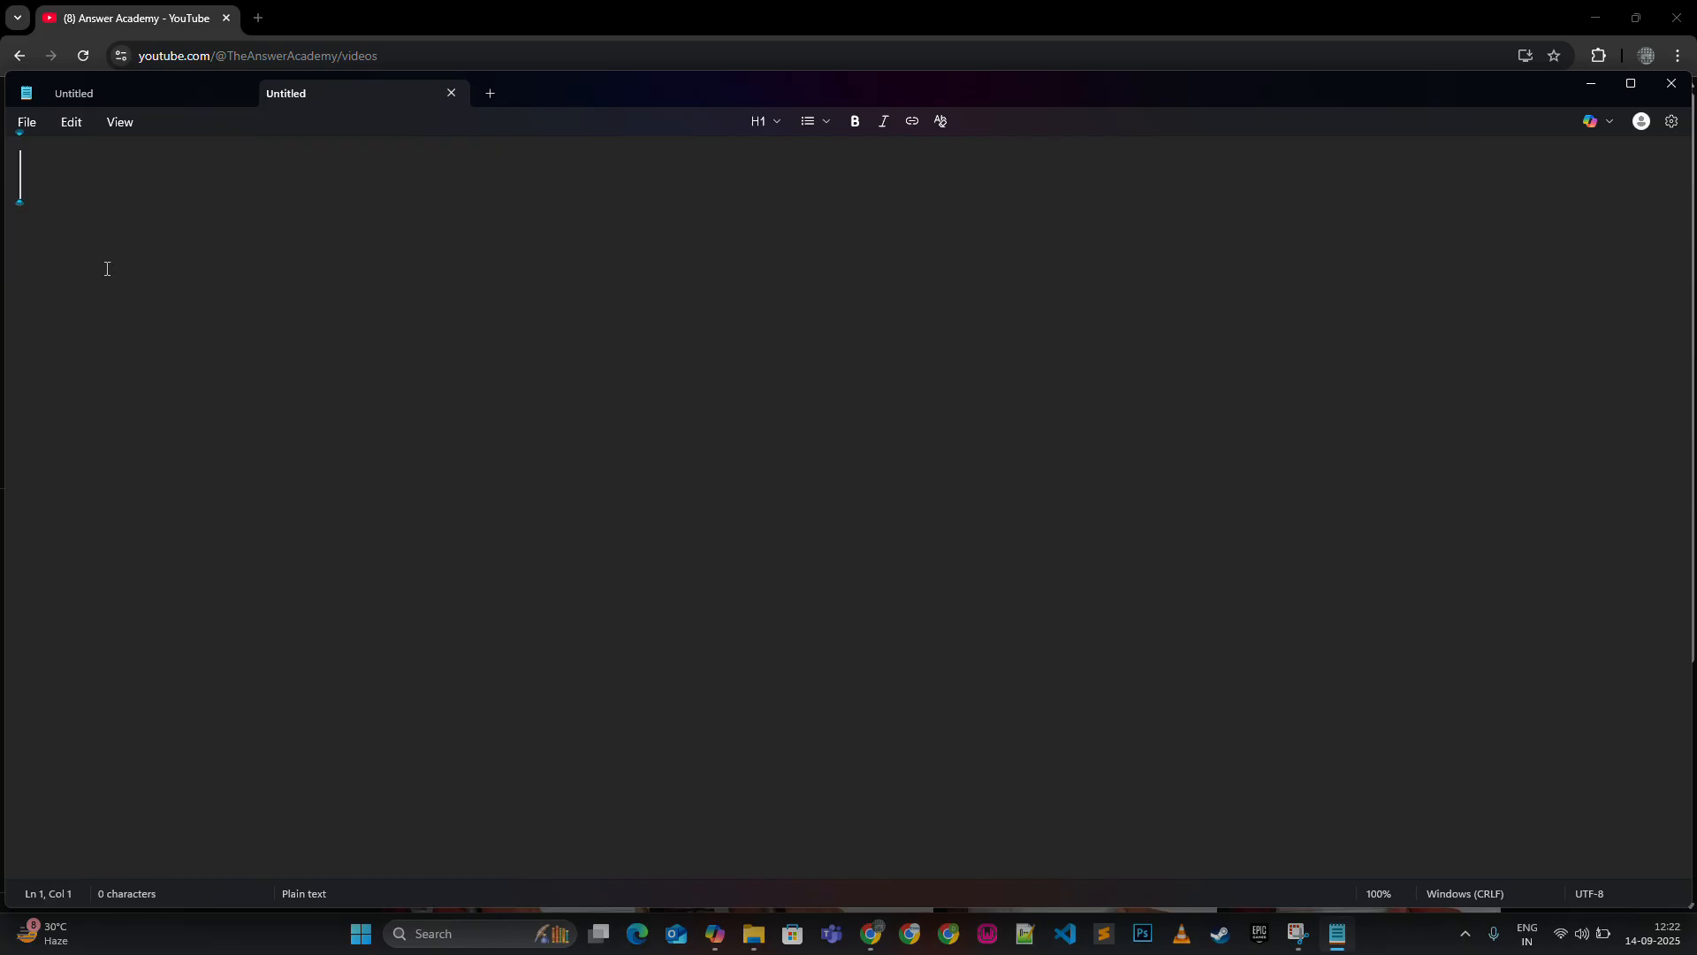
- Undo the last deletion to bring back the two "Hello" lines
left_click(74, 122)
left_click(439, 227)
key("ctrl+z")
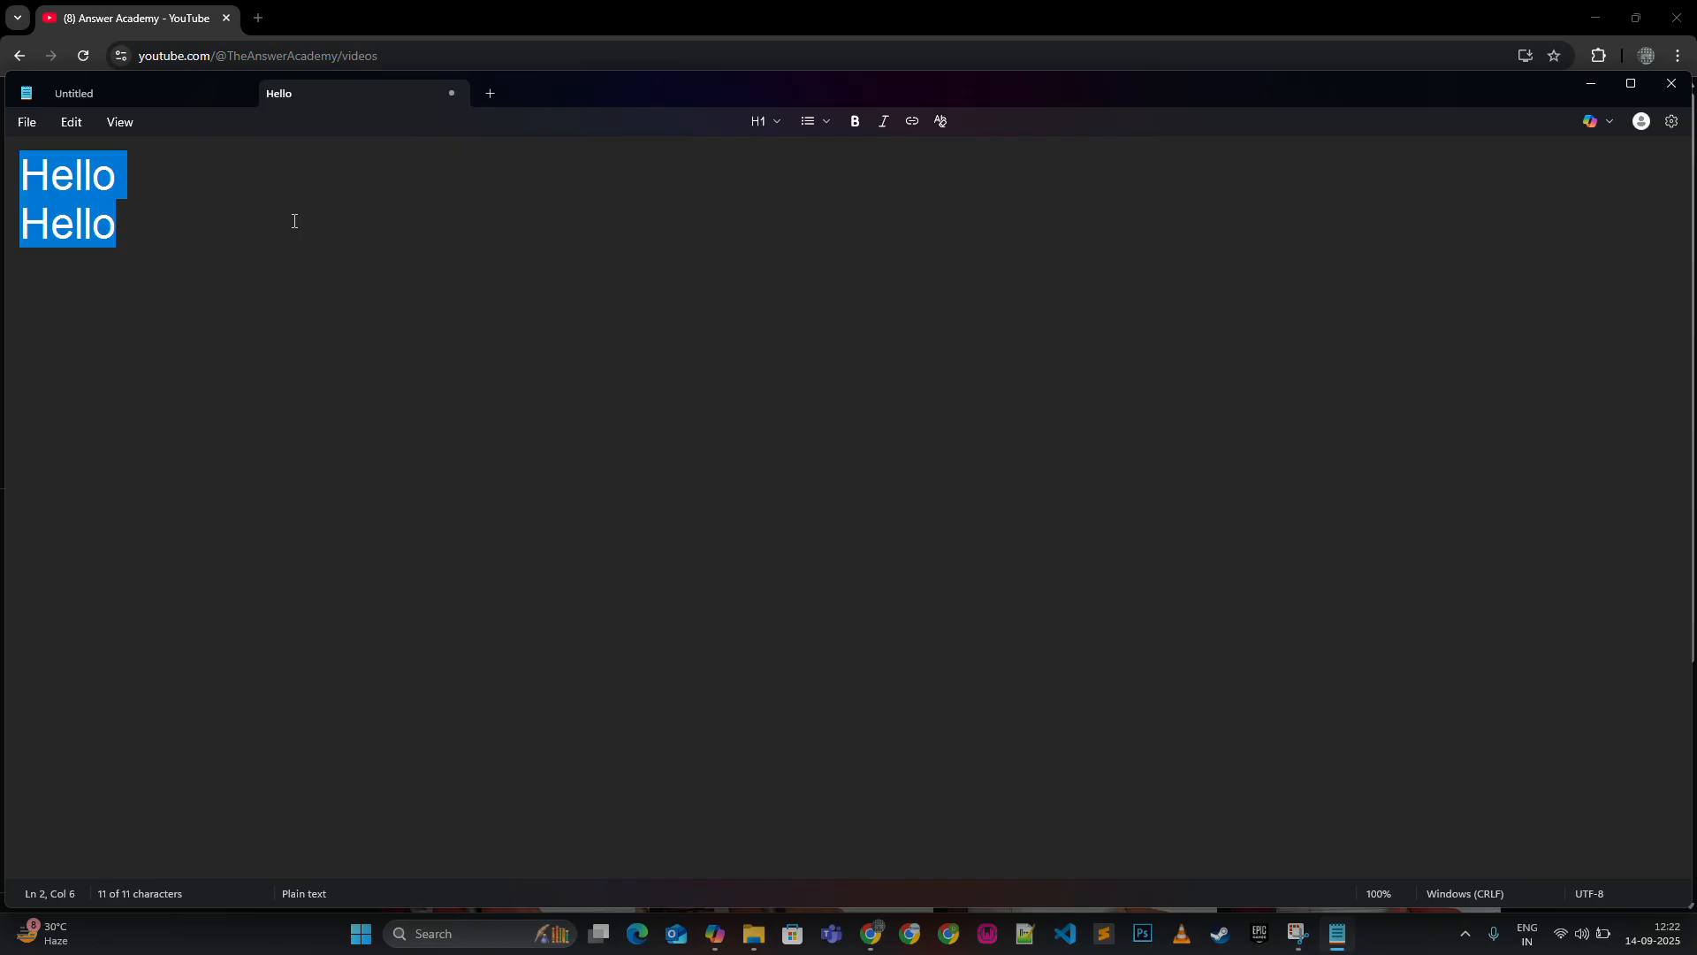
left_click(73, 129)
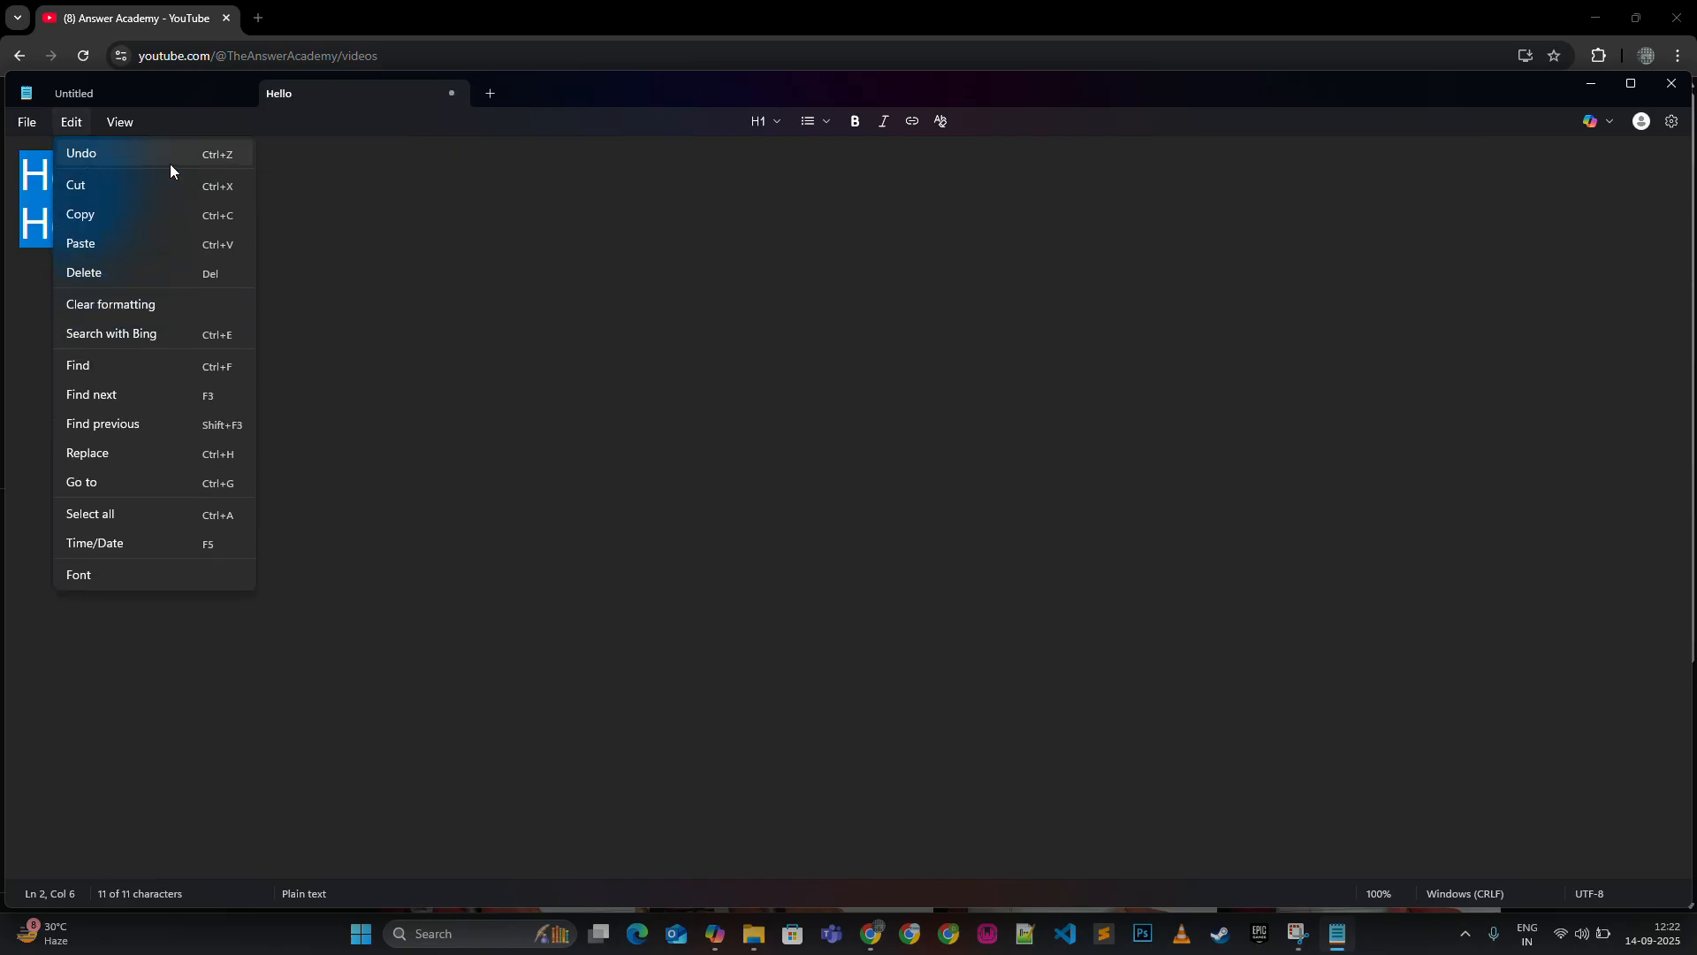
left_click(421, 288)
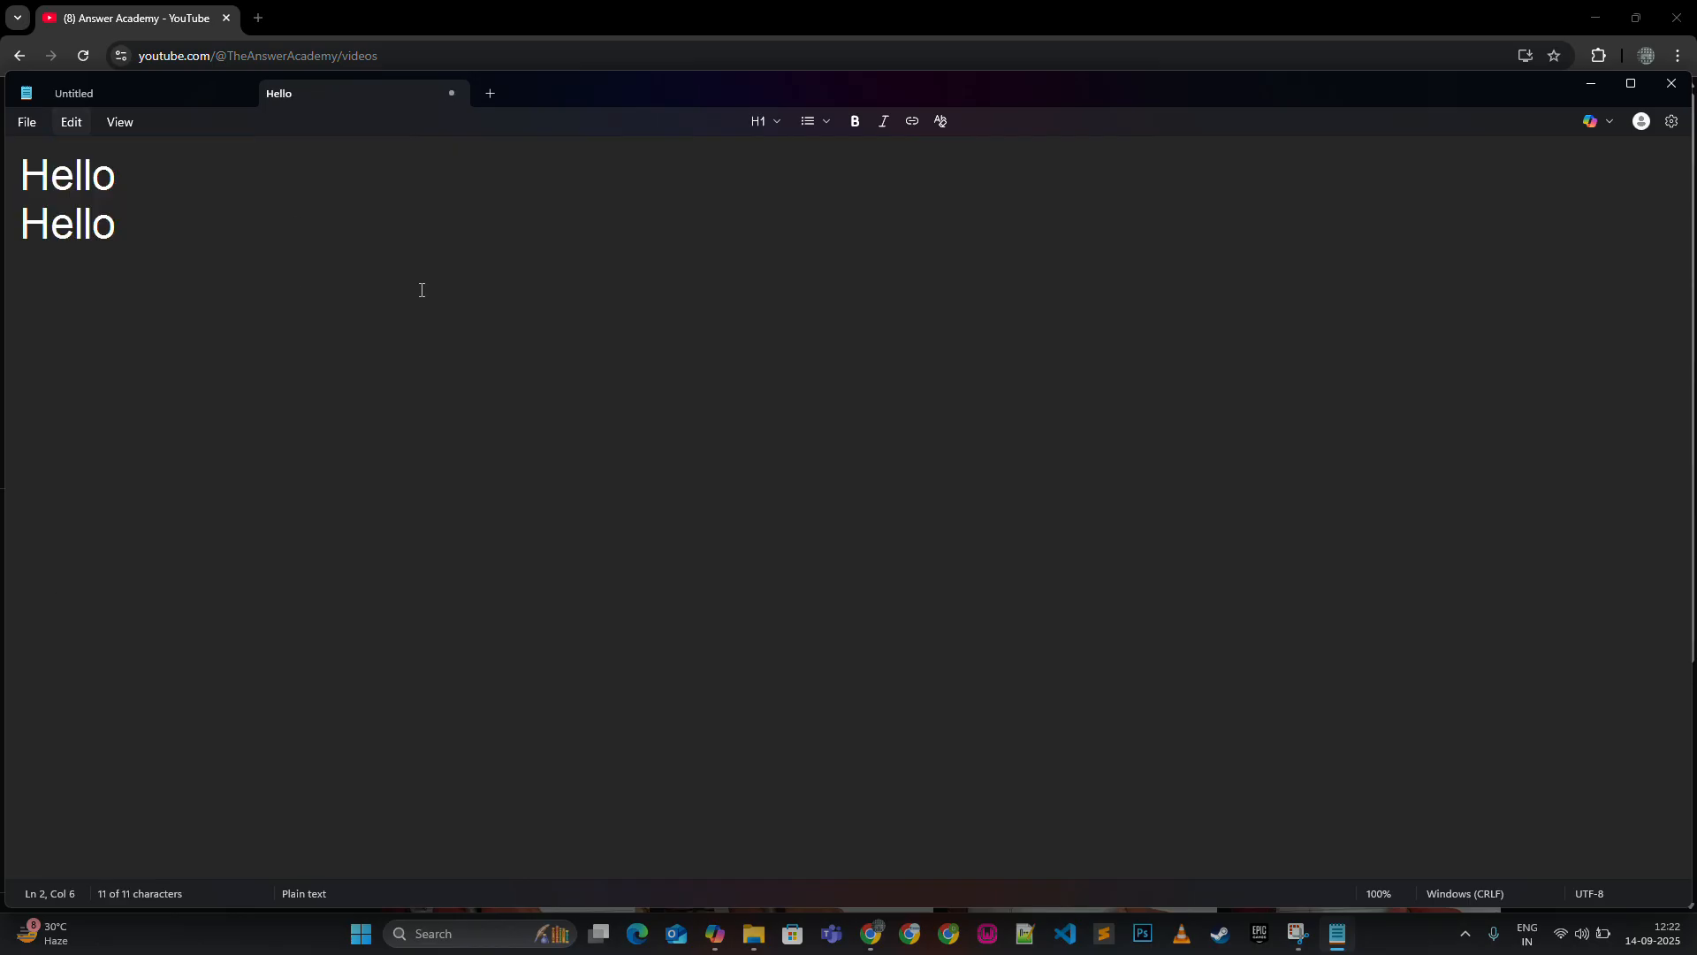
- Remove the second "Hello" line and extend the first line to read "Hello World"
key("ctrl+a")
left_click(164, 230)
key("BackSpace")
key("BackSpace")
key("BackSpace")
key("BackSpace")
key("BackSpace")
key("BackSpace")
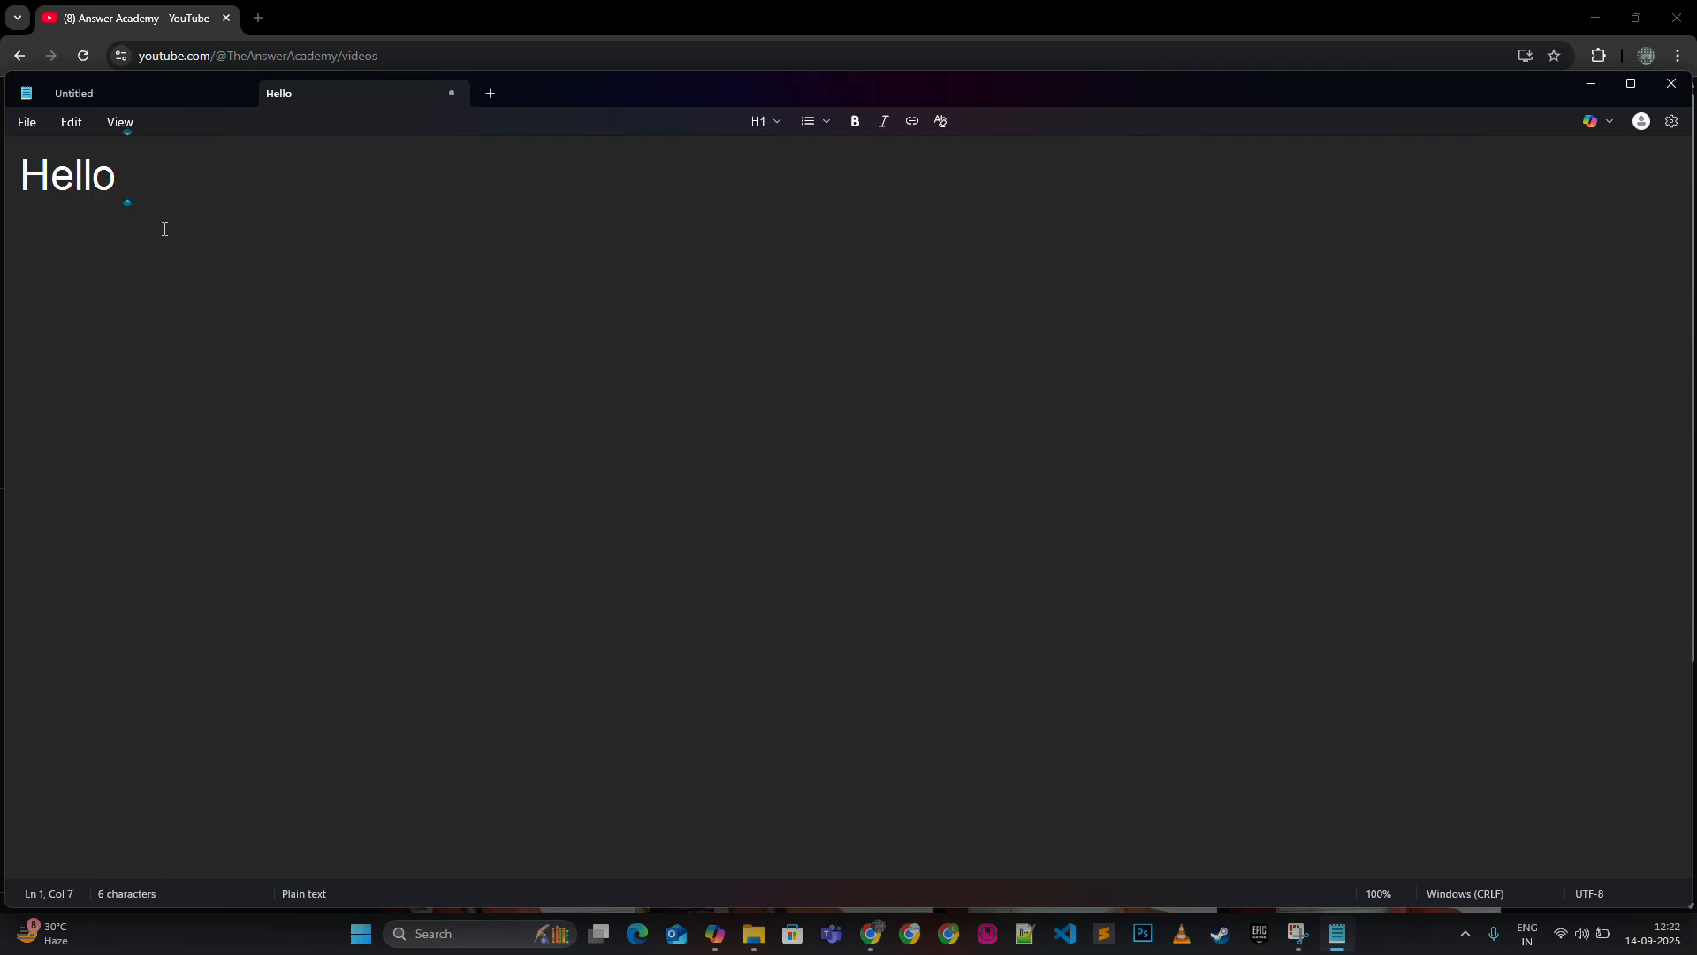
type("World")
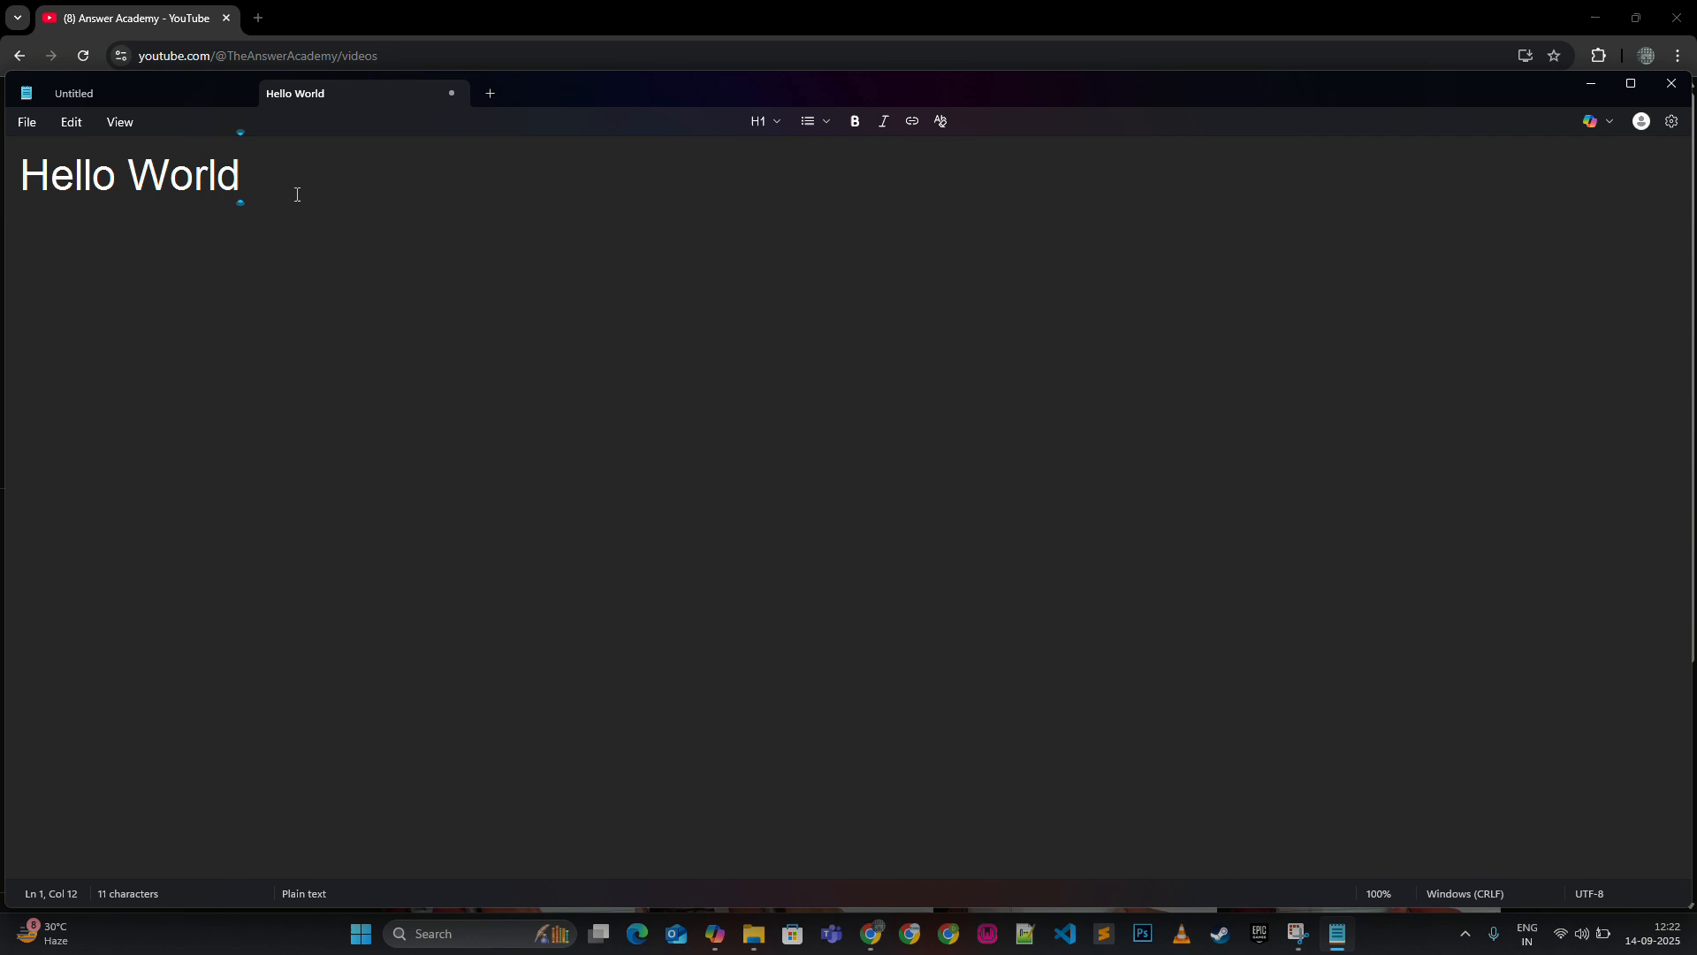
- Select the whole "Hello World" line and apply the Title style to it
left_click_drag(297, 194, 51, 177)
left_click(254, 173)
left_click_drag(255, 172, 13, 168)
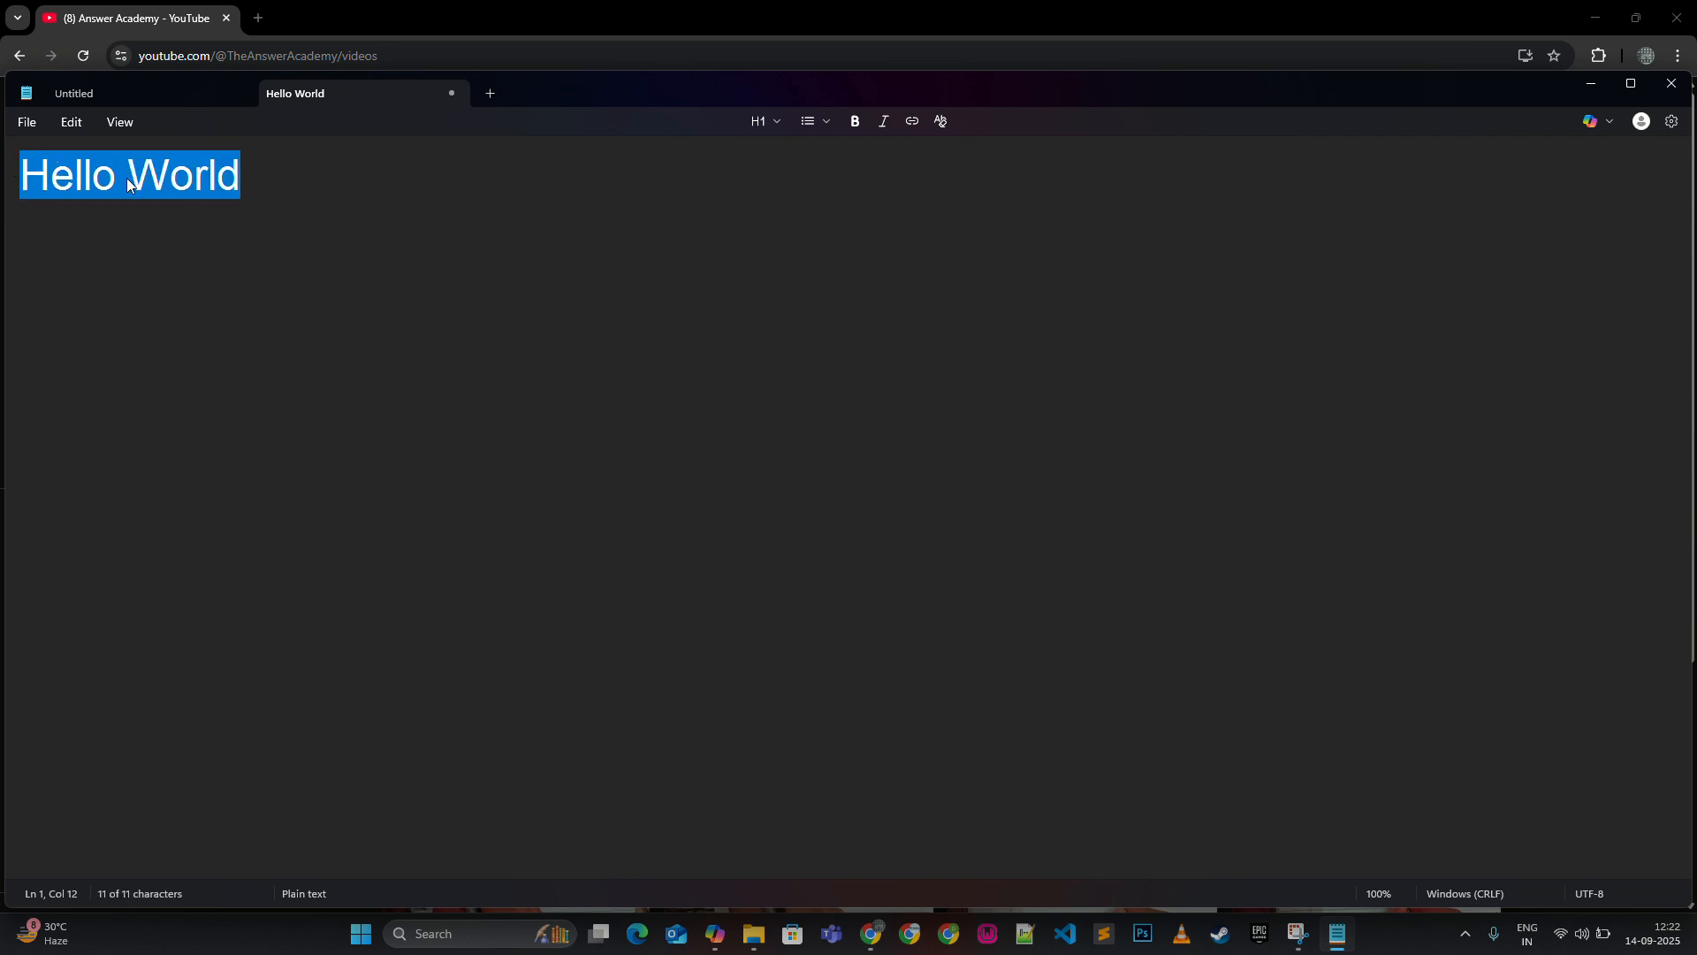
left_click(779, 122)
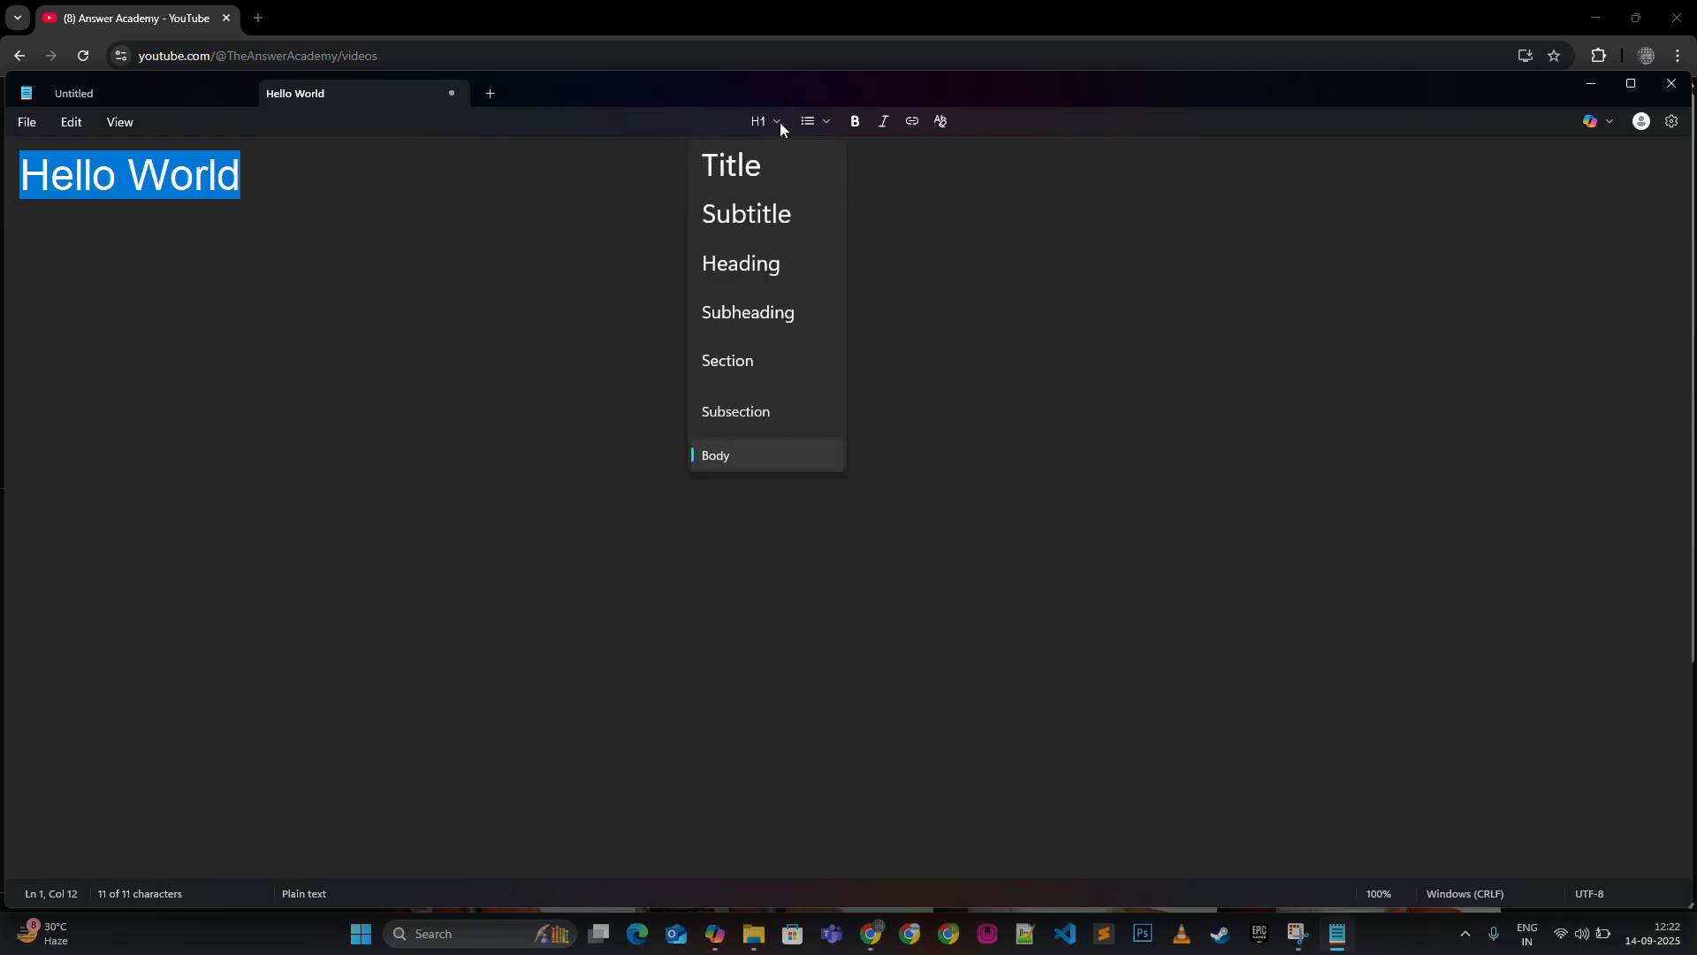
left_click(752, 179)
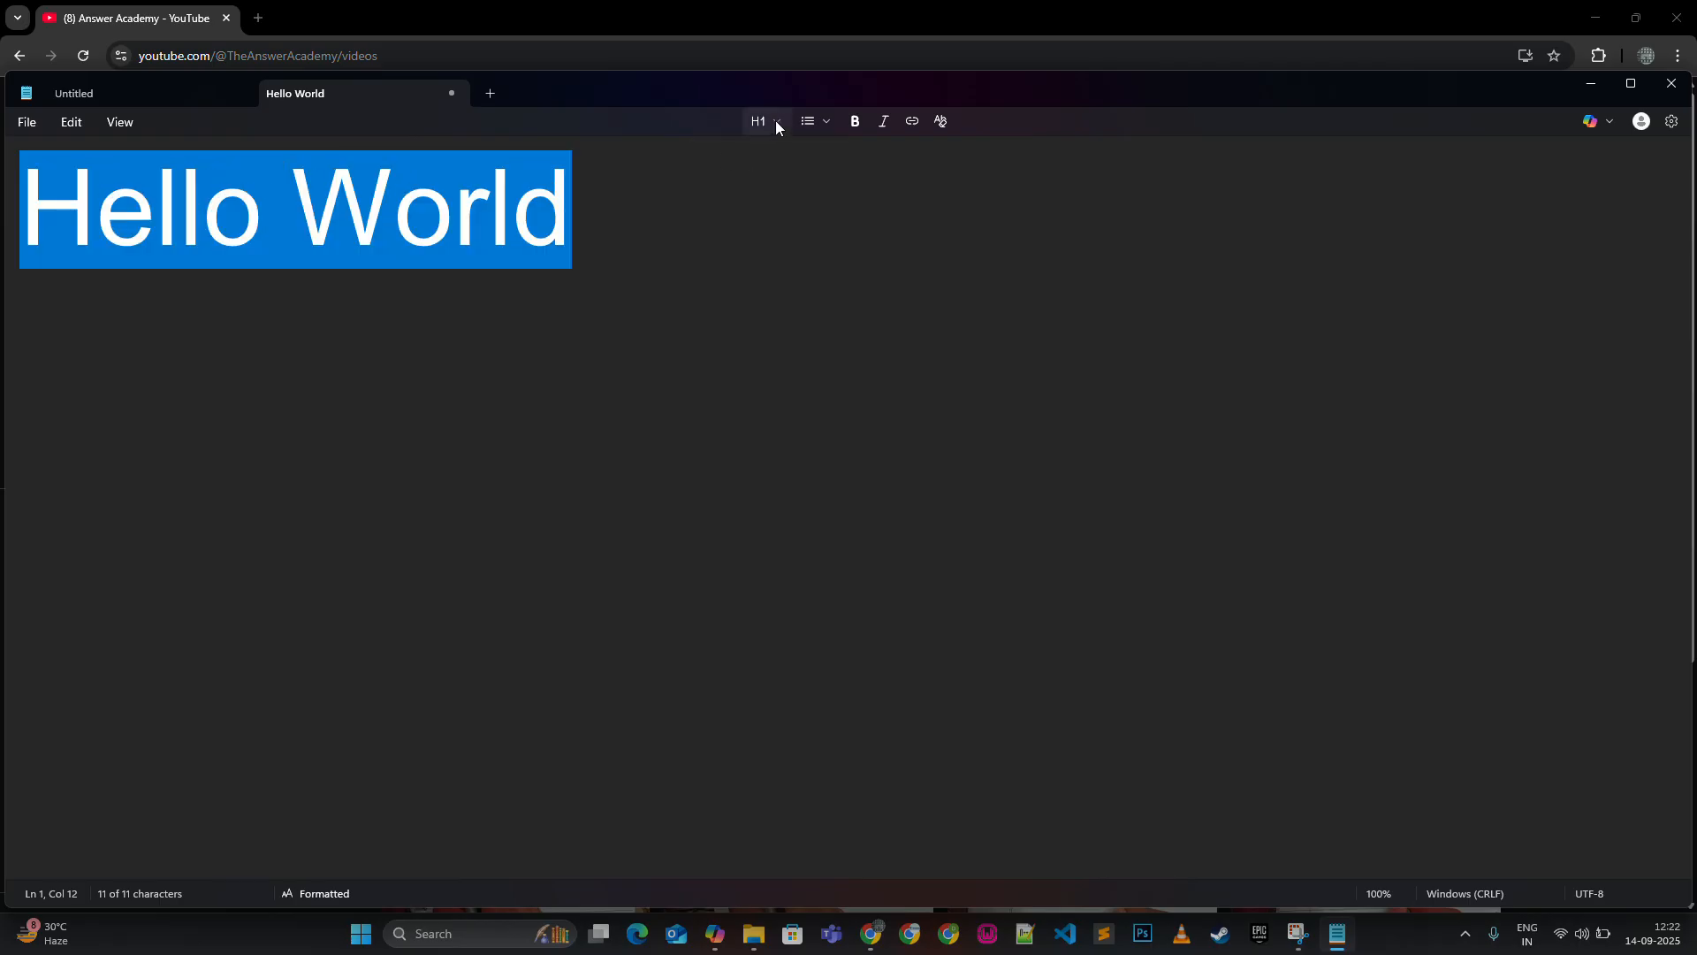
- Change the style of the selected "Hello World" text to Subtitle and then to Heading
left_click(776, 121)
left_click(777, 171)
left_click(781, 123)
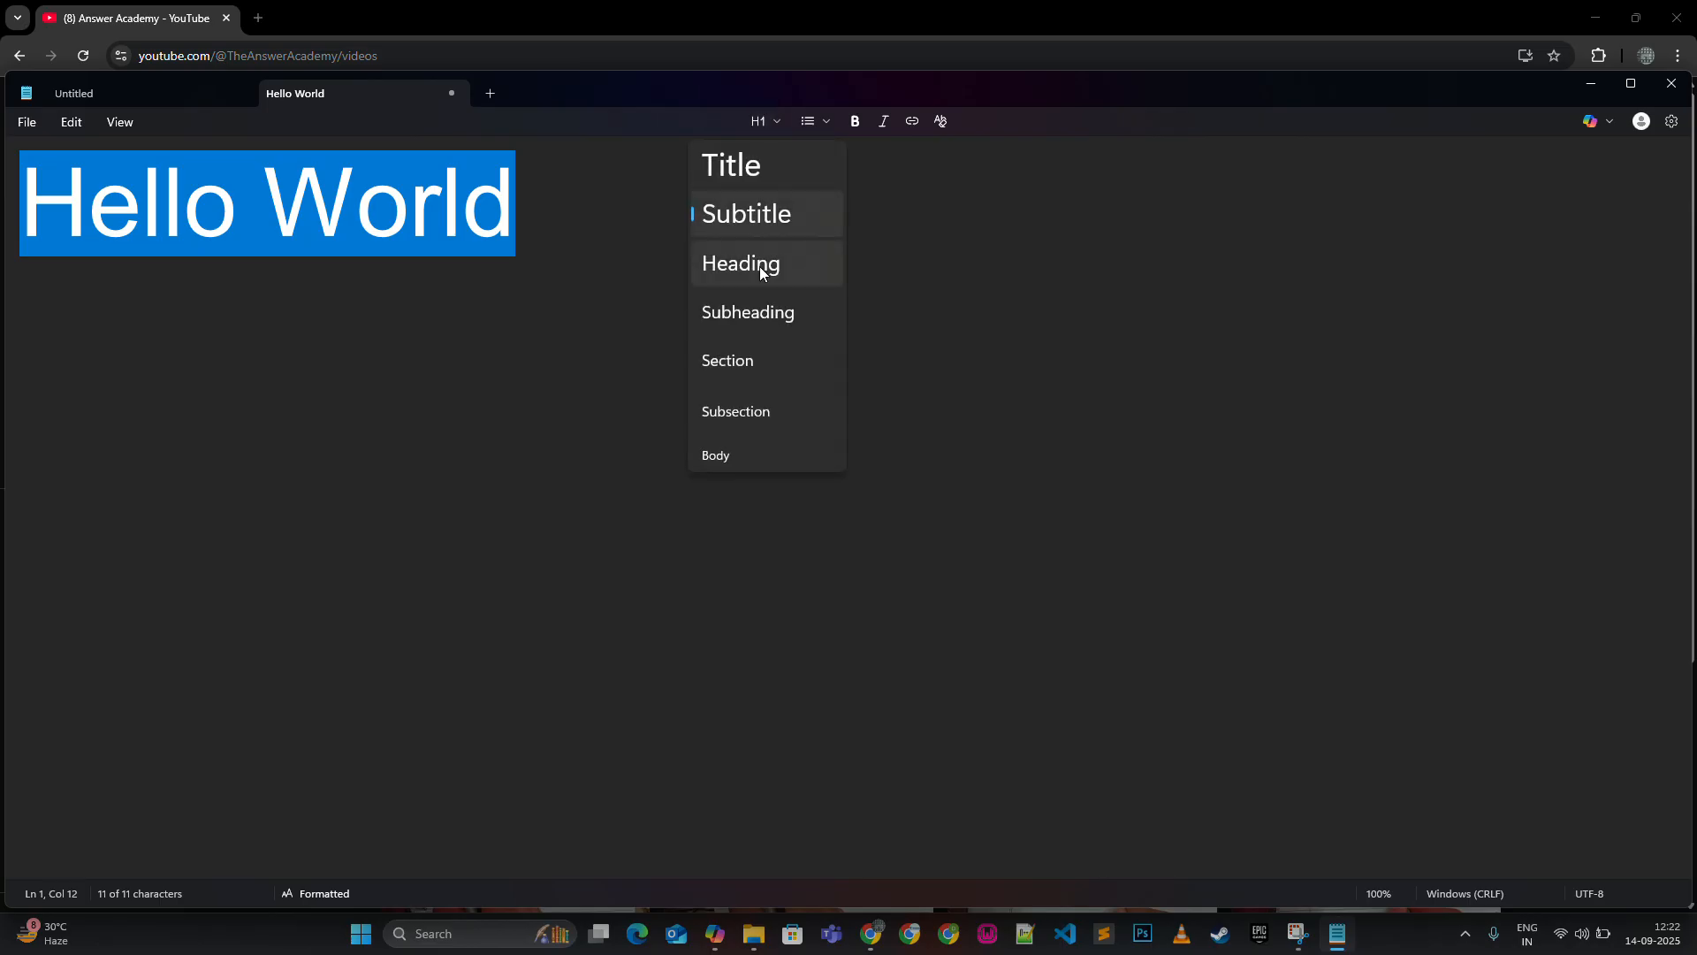
left_click(760, 267)
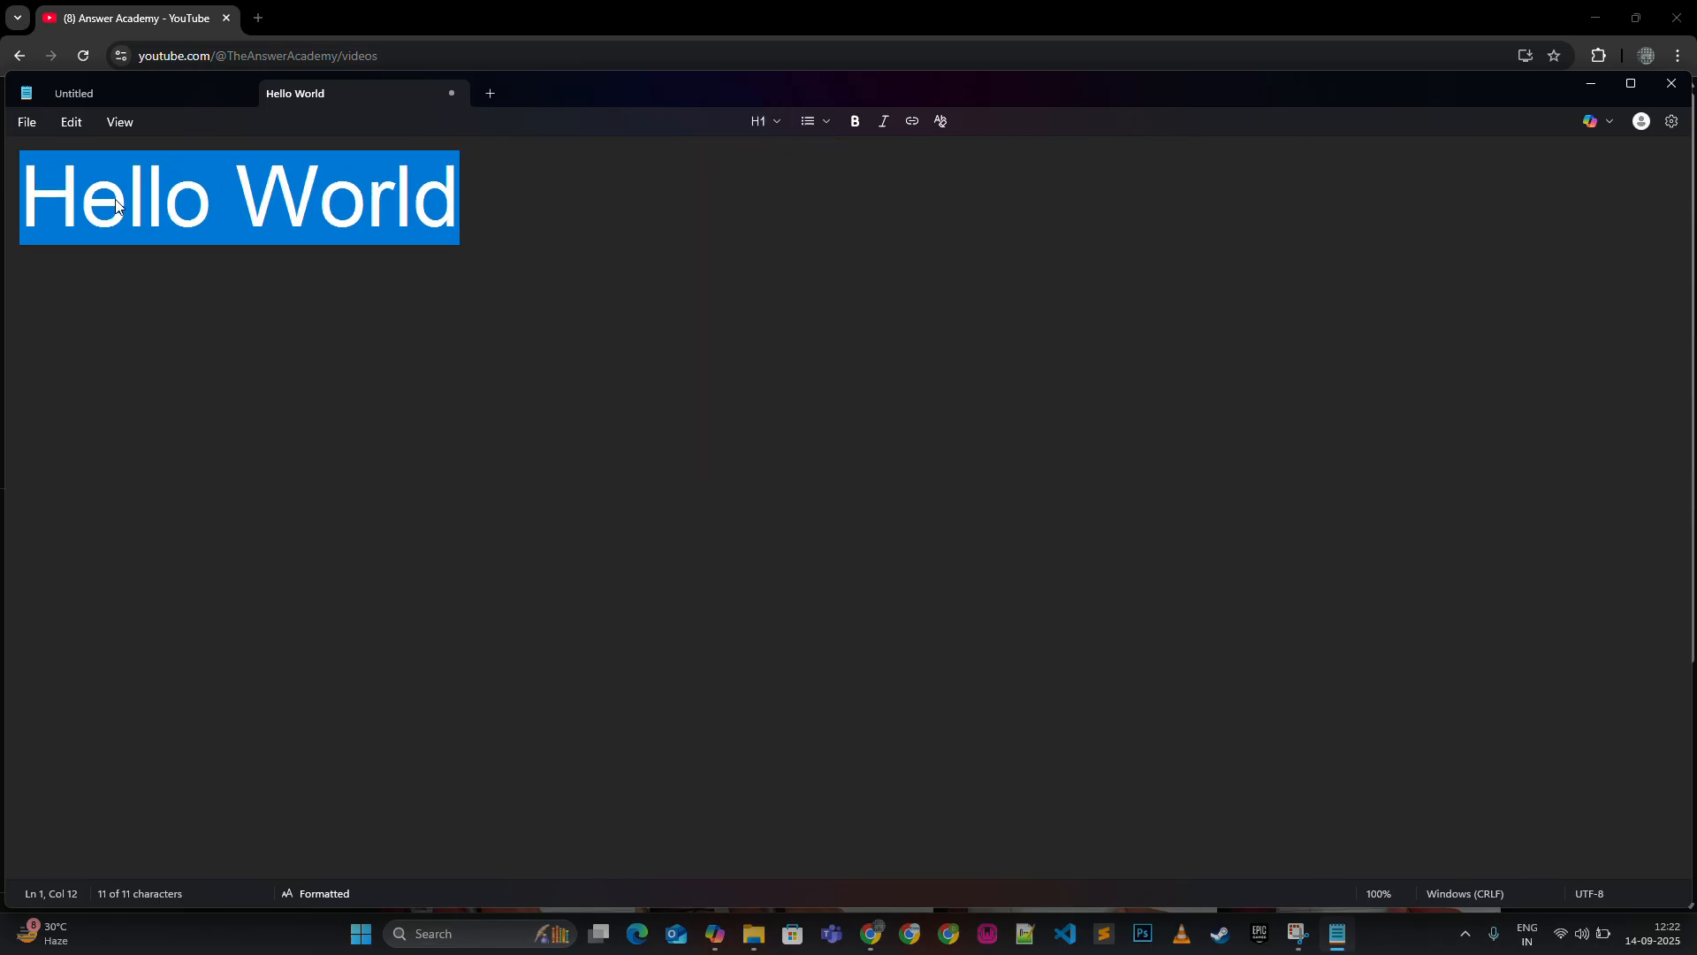
left_click(778, 124)
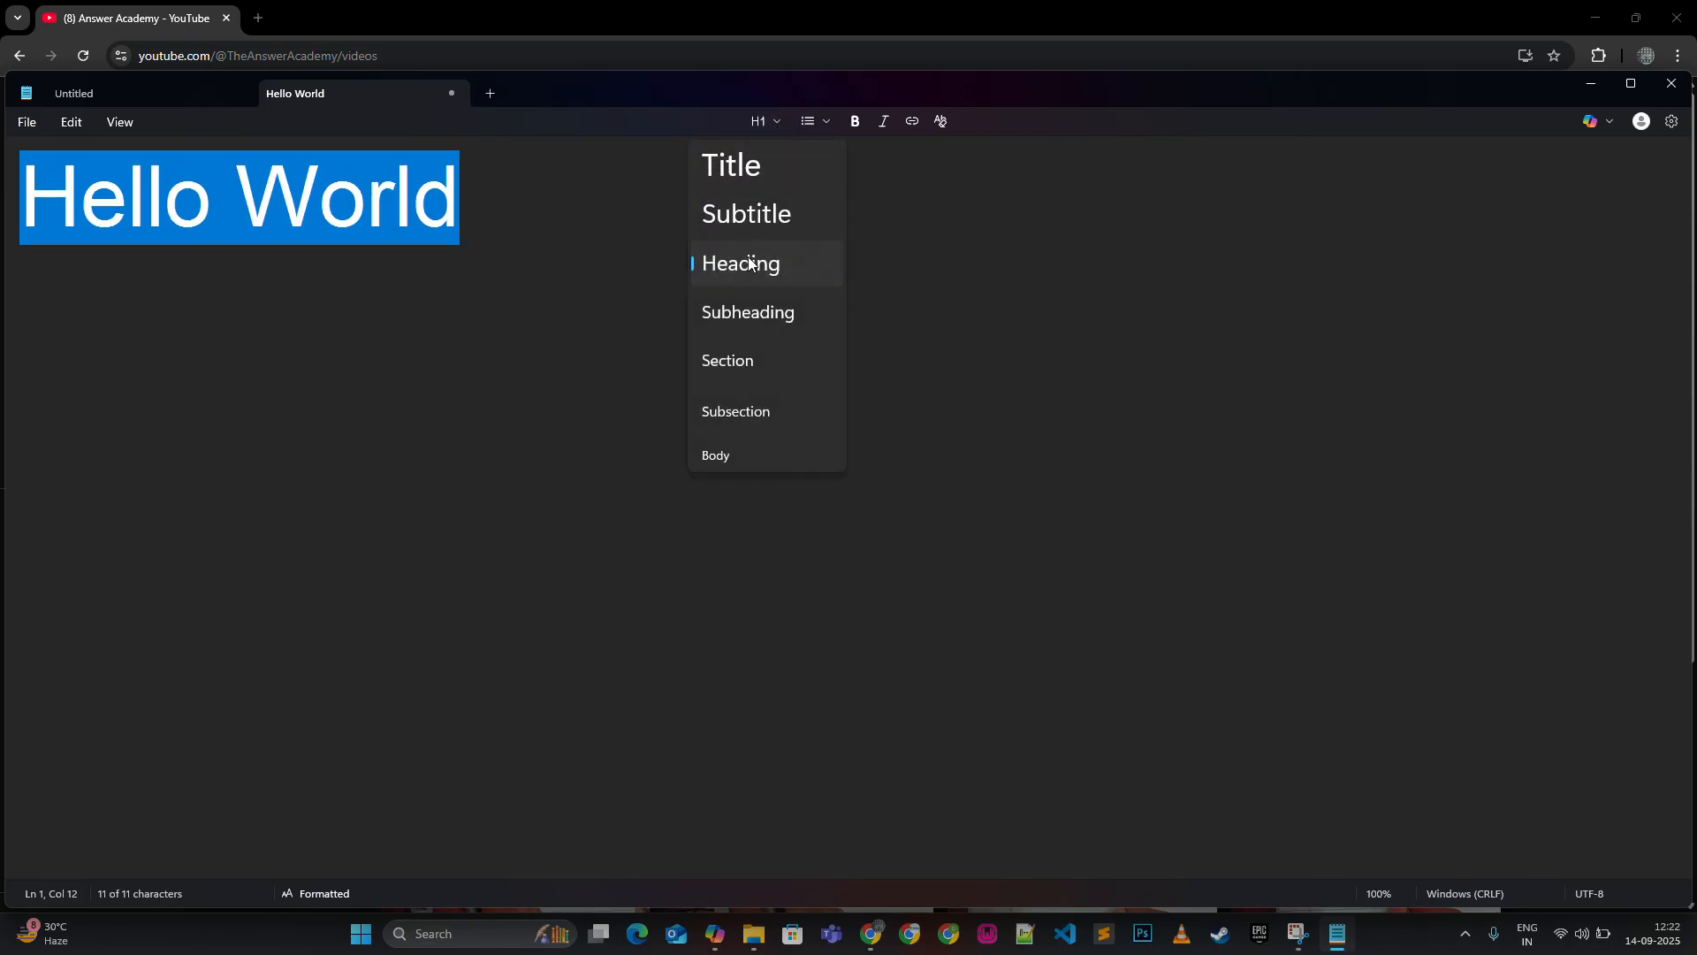
left_click(748, 261)
- Turn the "Hello World" line into a numbered list item
left_click(860, 182)
left_click(808, 128)
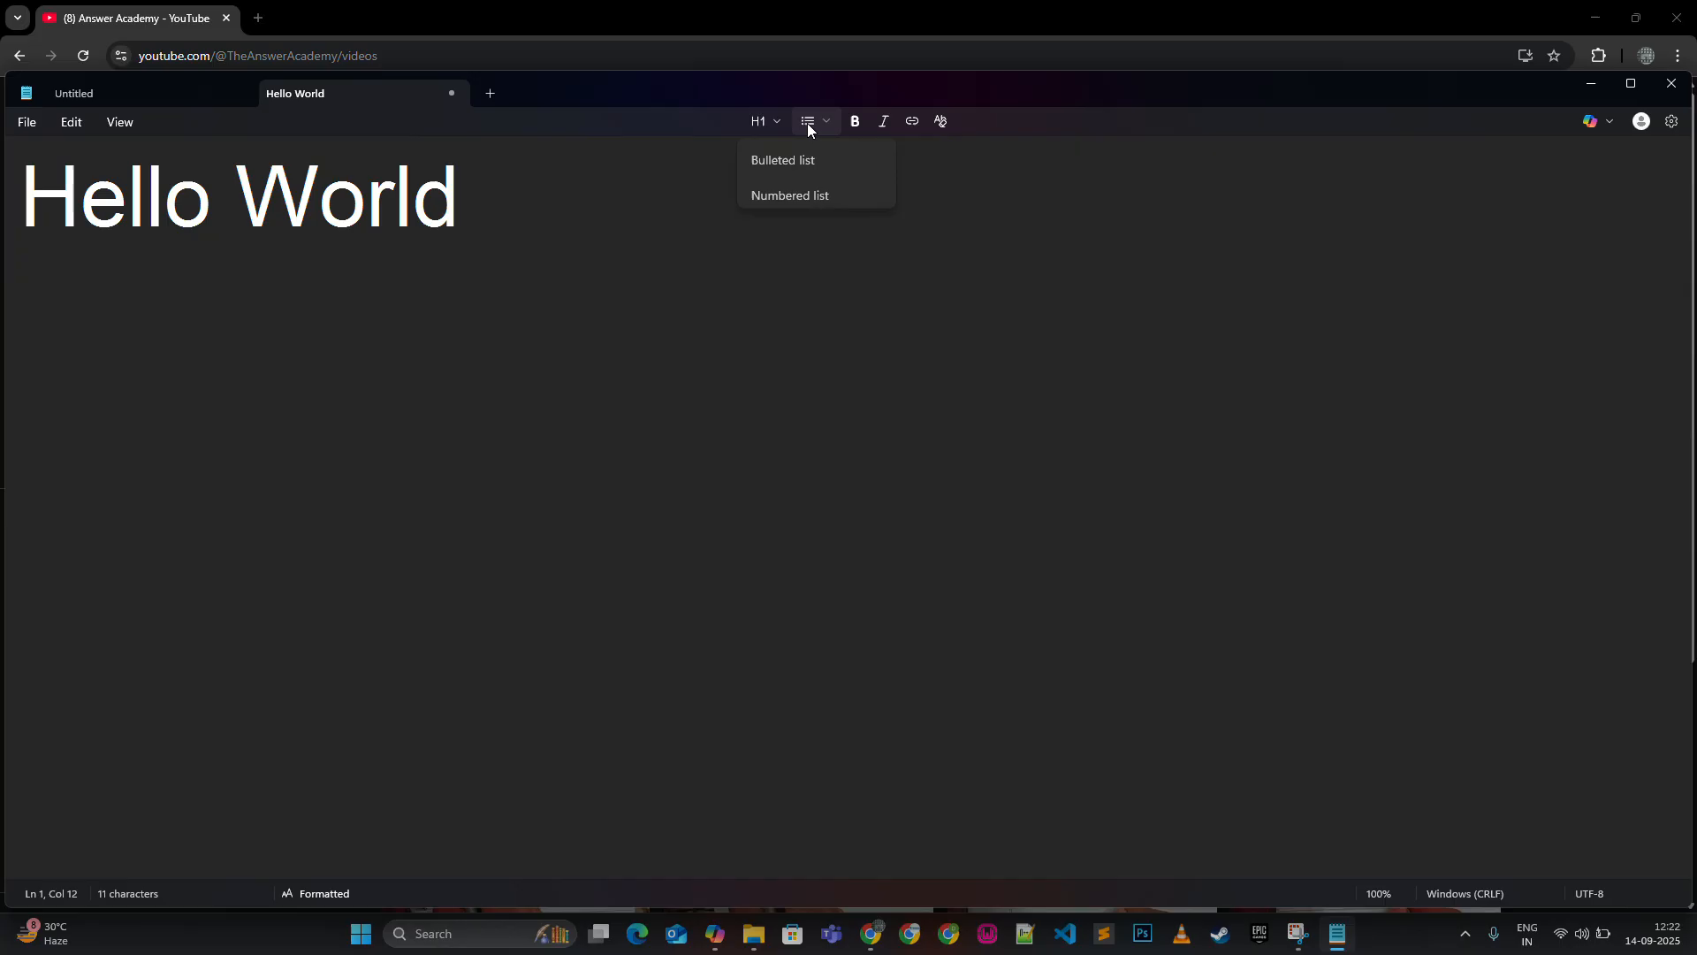
left_click(793, 191)
- Select all of the "Hello World" text and make it bold and italic
key("ctrl+a")
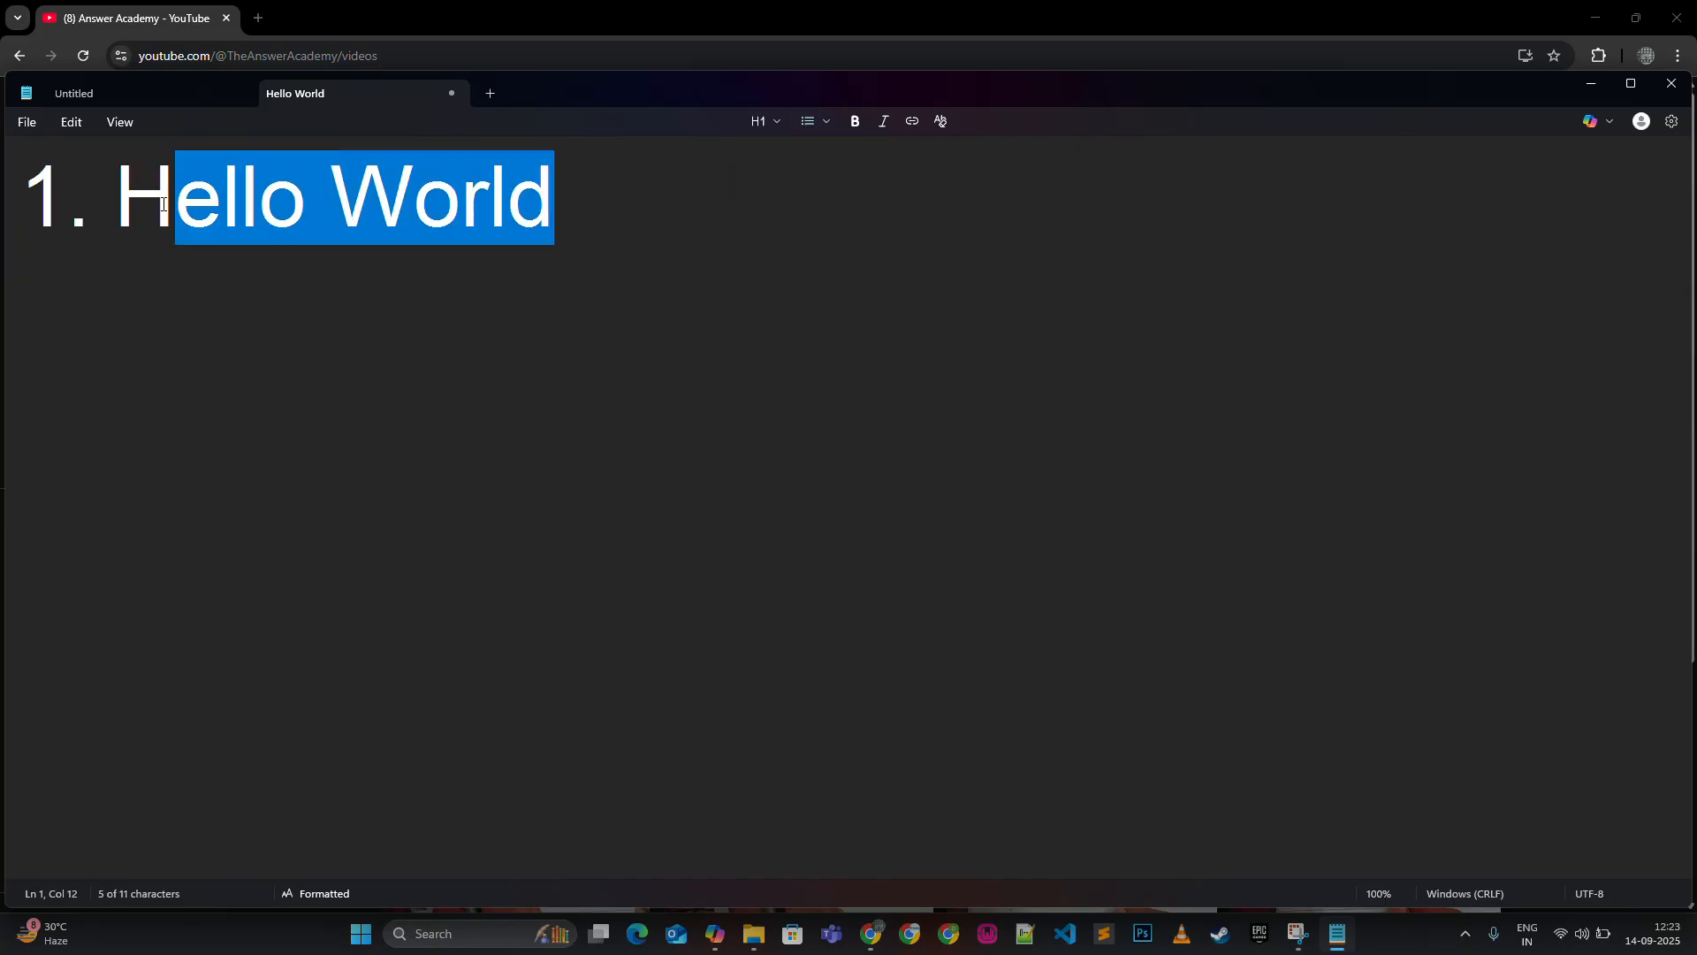
left_click(857, 121)
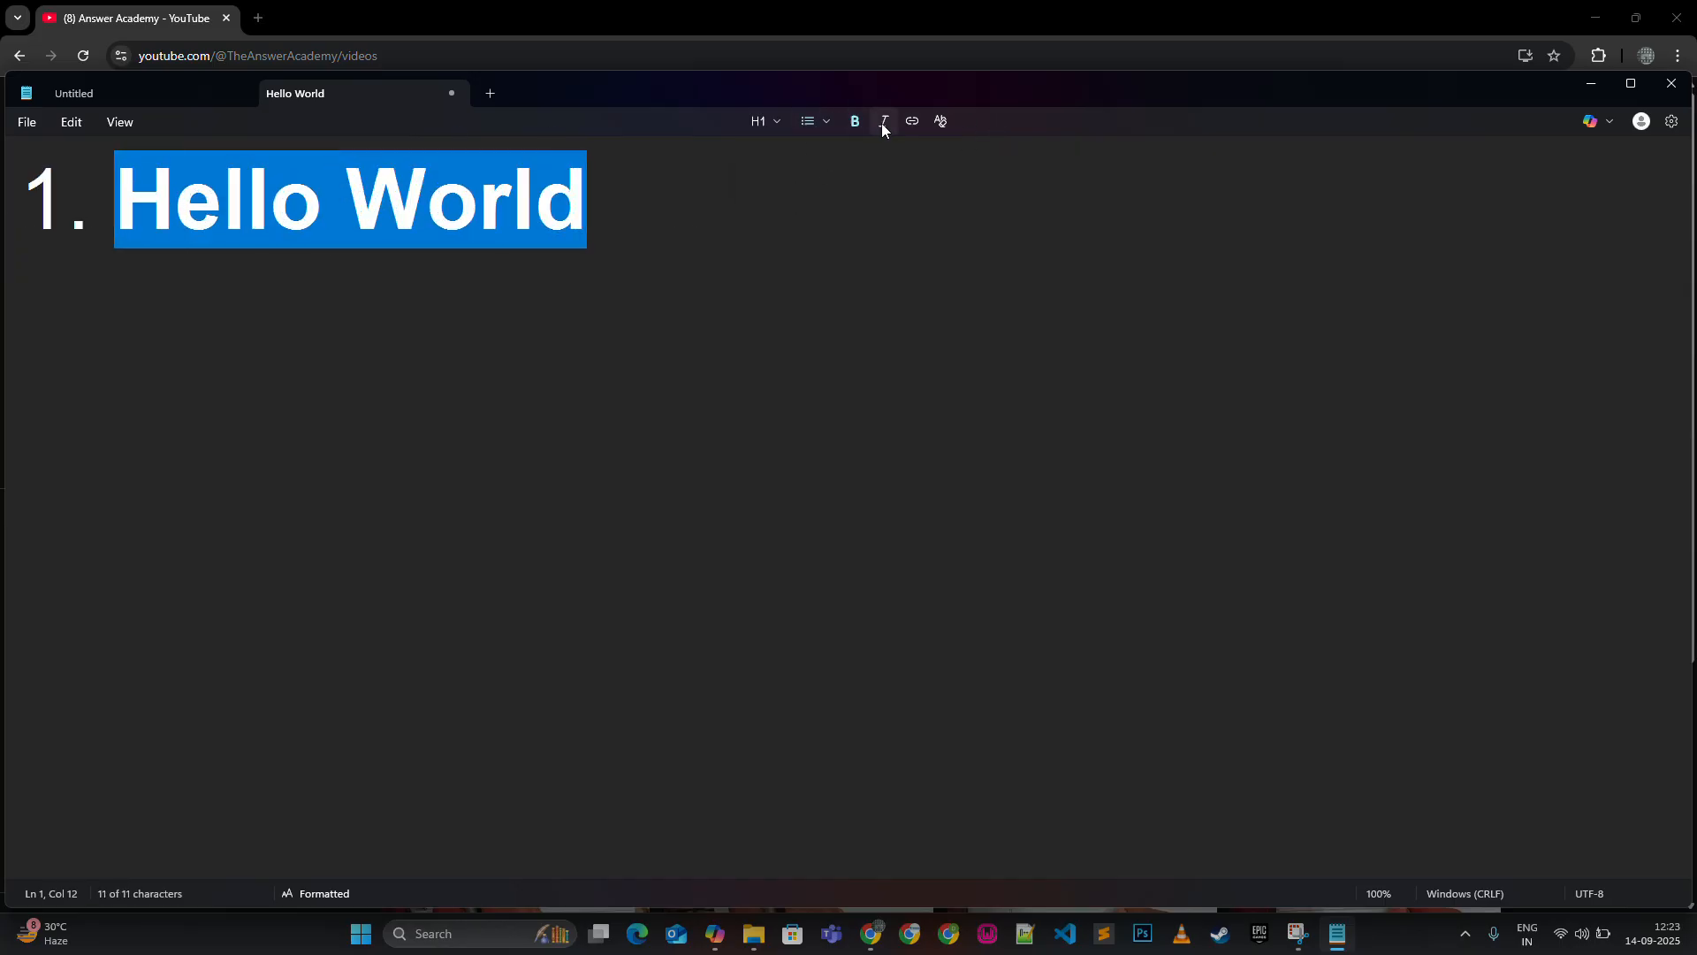
left_click(883, 121)
left_click(723, 214)
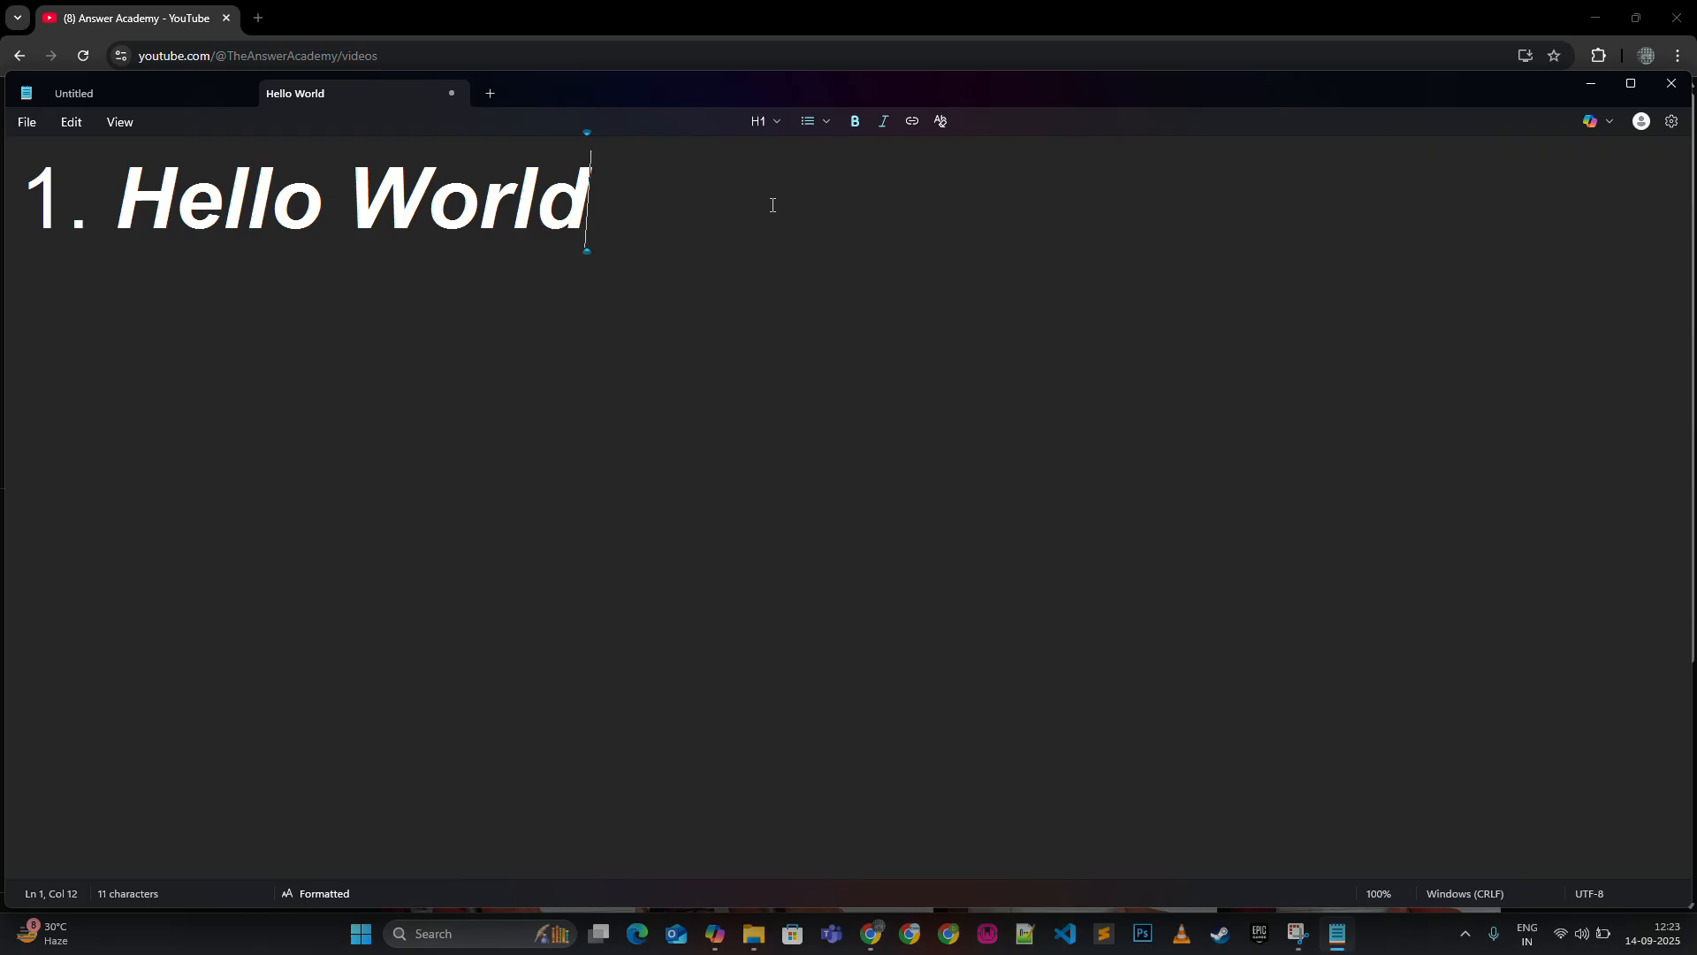
- Clear all formatting from the numbered "Hello World" line
left_click_drag(773, 205, 18, 203)
left_click(72, 124)
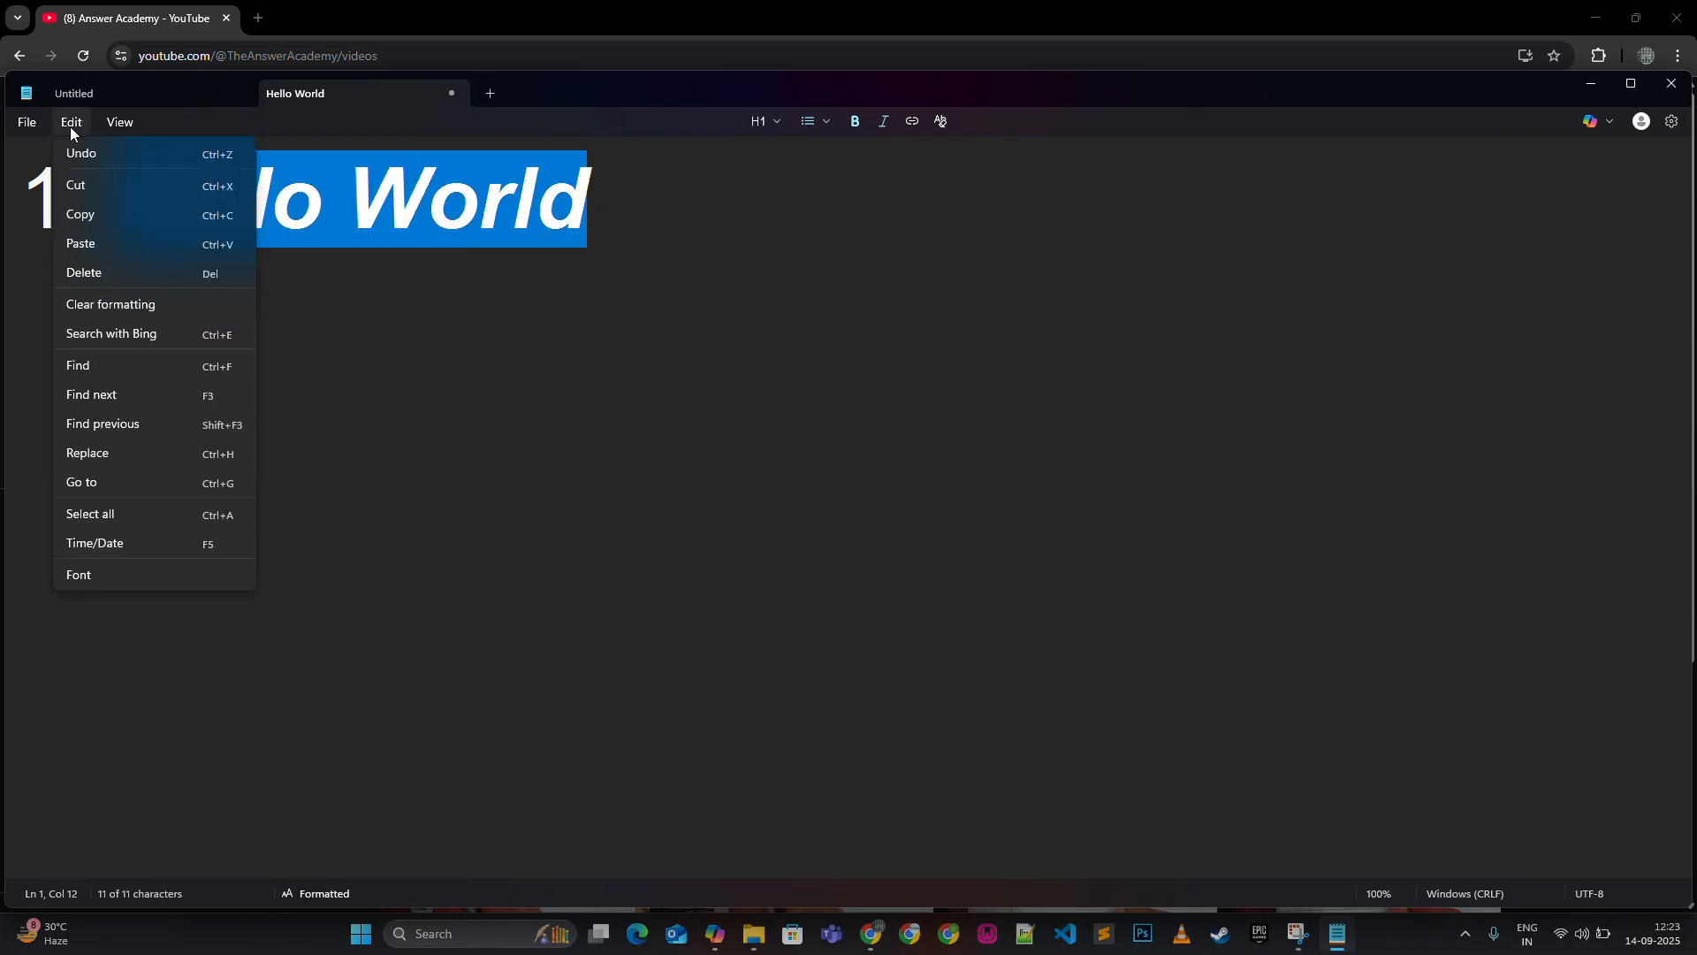
left_click(99, 305)
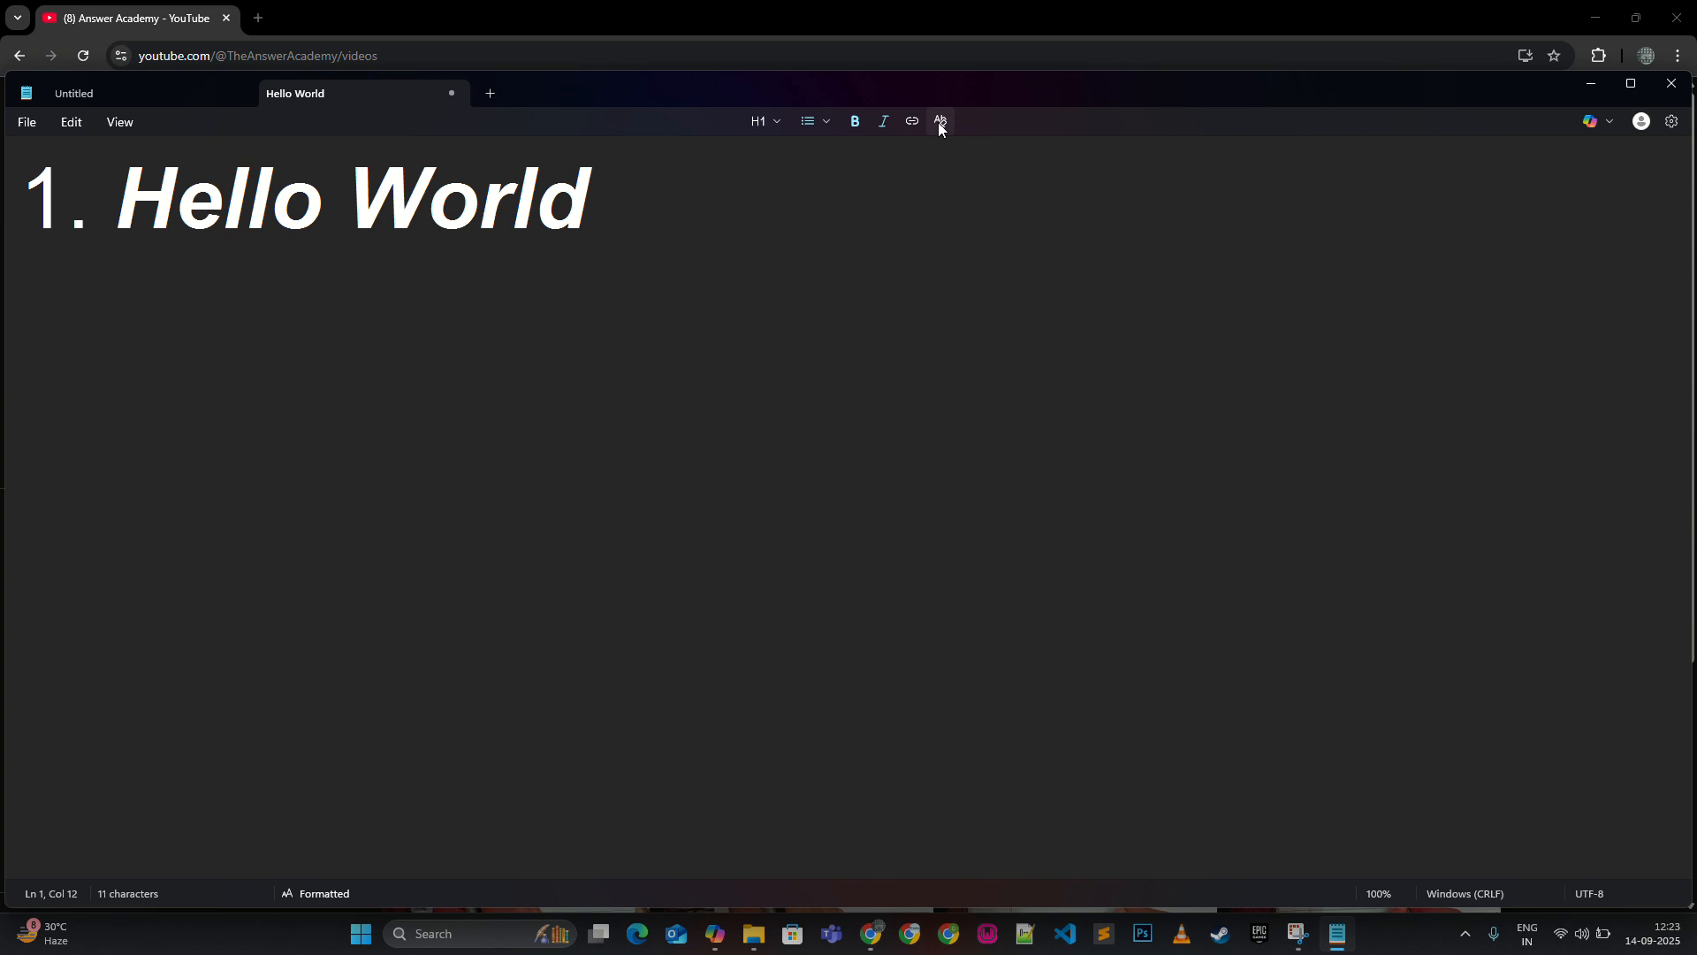
left_click(809, 190)
key("ctrl+a")
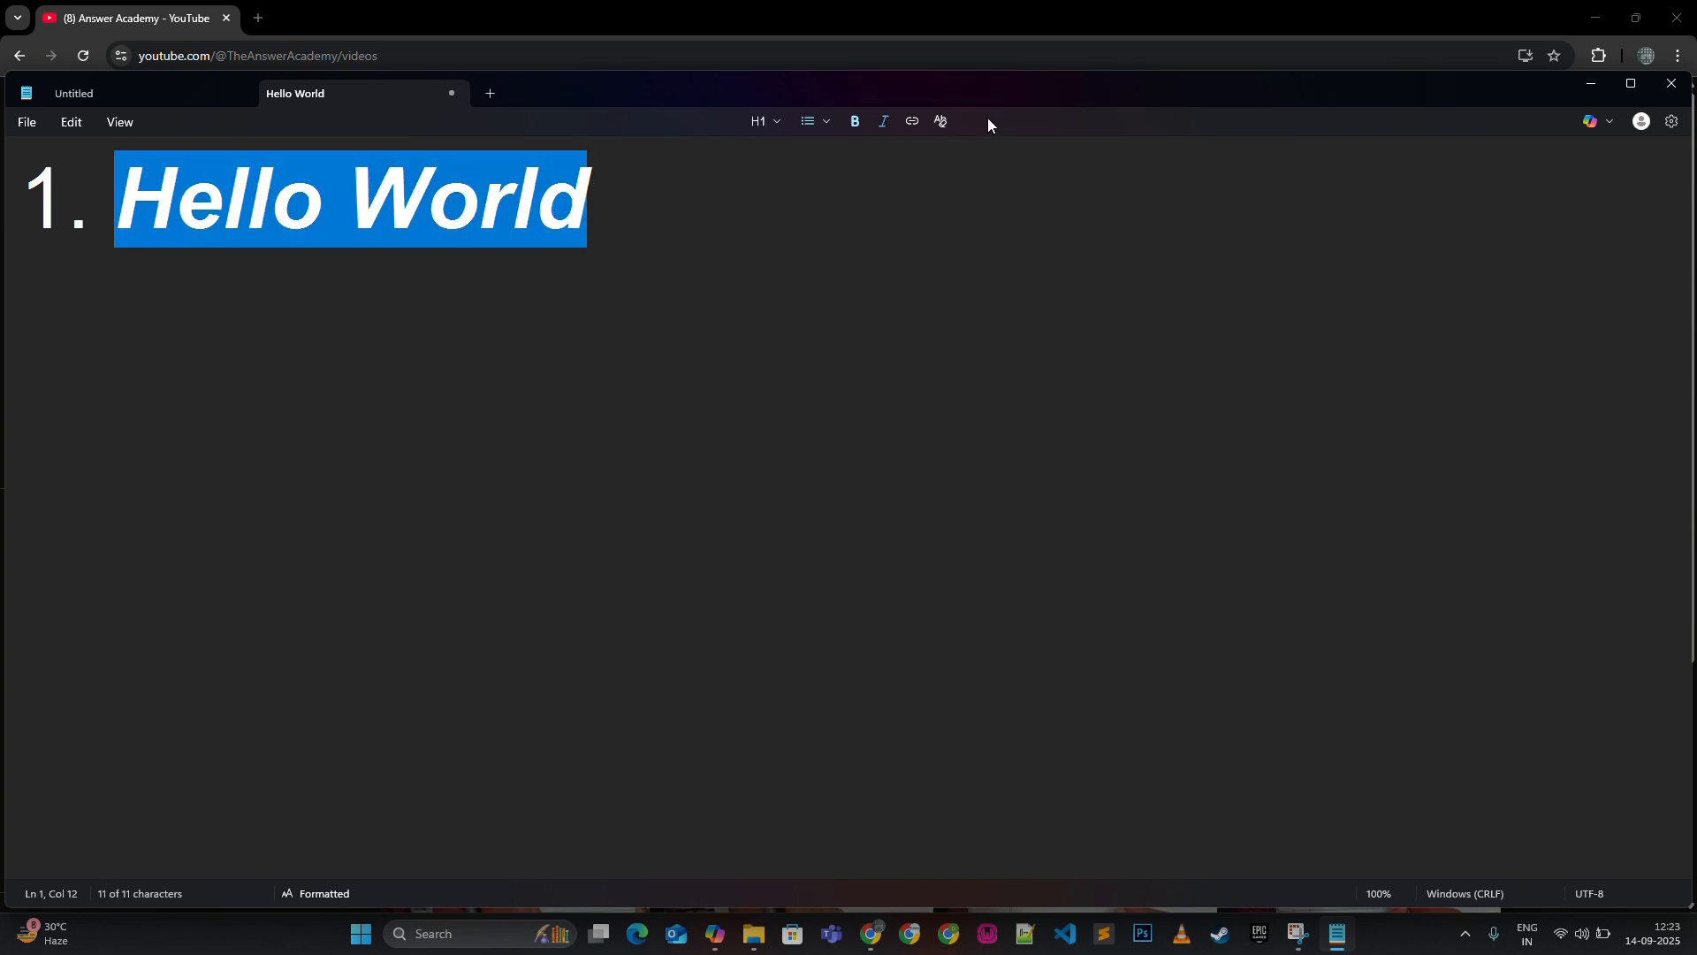
left_click(940, 122)
left_click(353, 168)
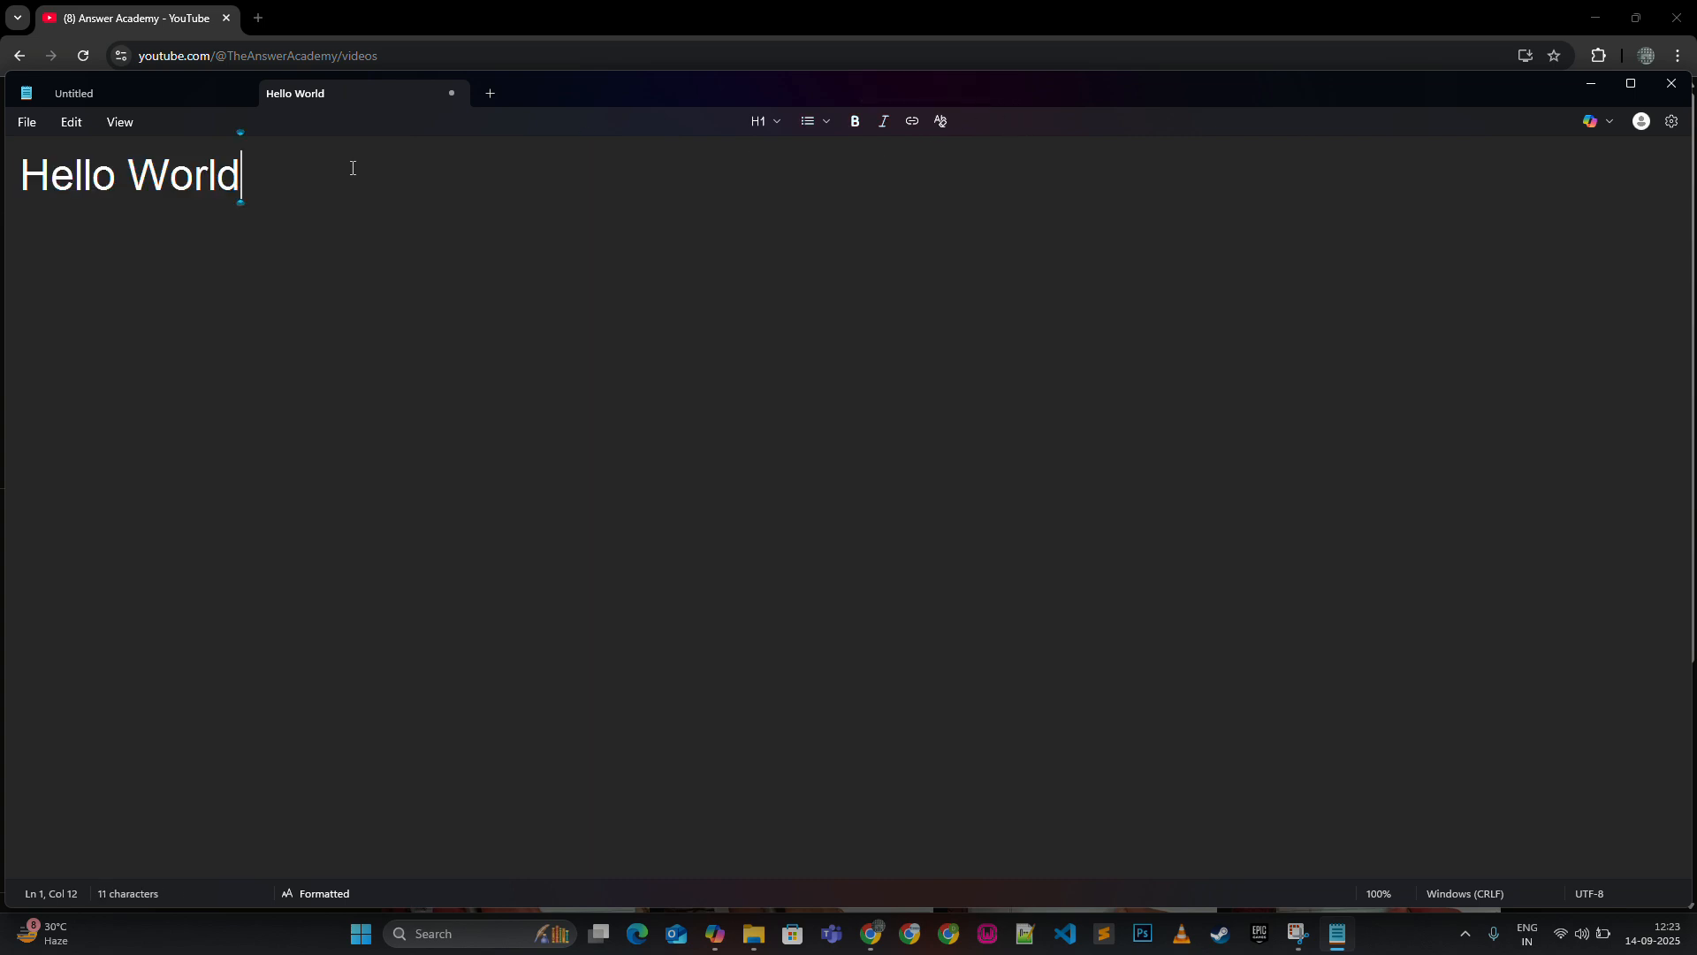
- Add a second line reading "Hello World" below the first one
key("Return")
type("Hello ")
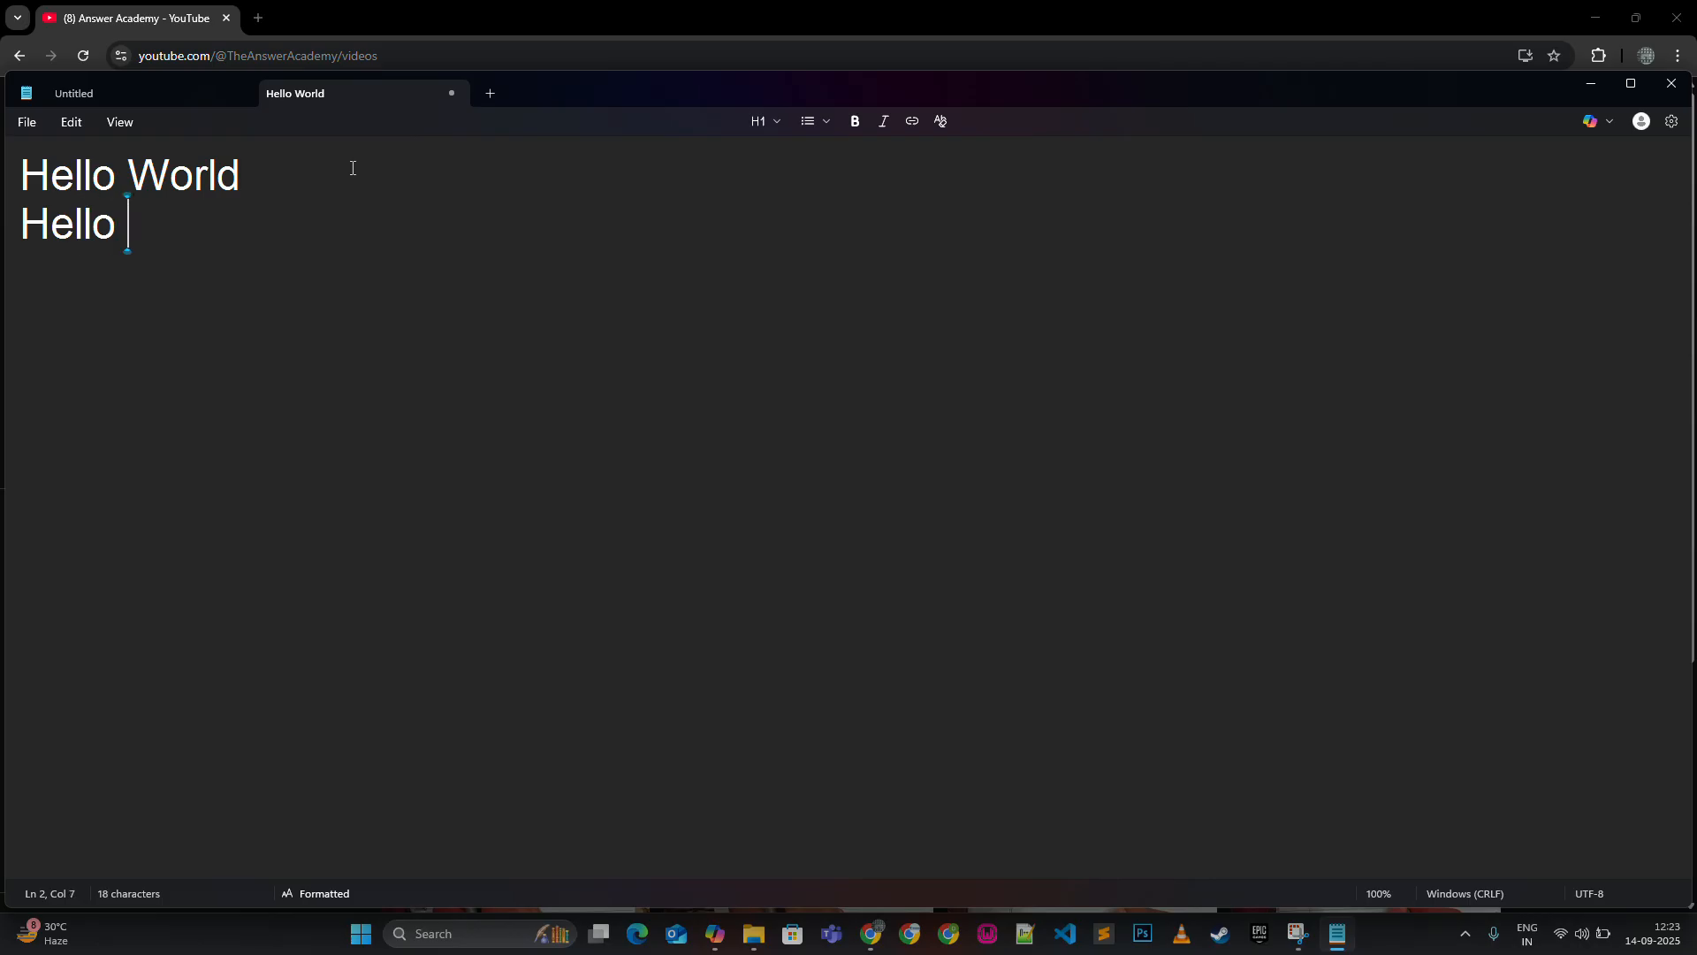
type("World")
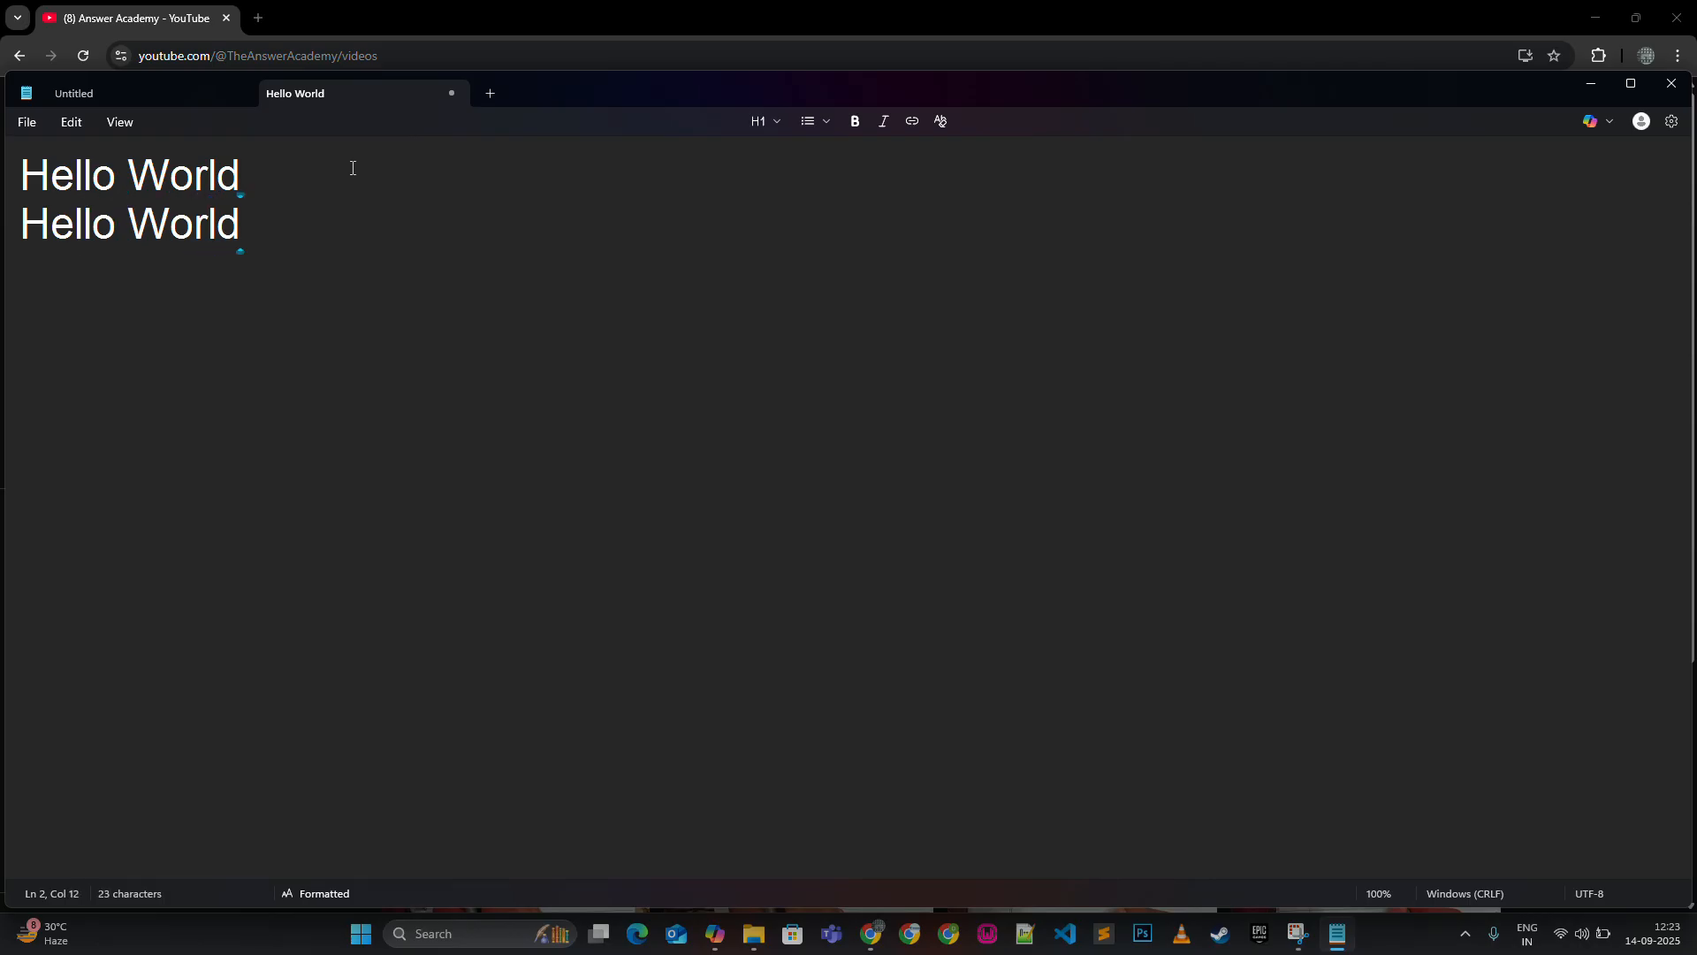
- Make the first "Hello World" line bold and the second one italic
left_click_drag(352, 168, 23, 146)
left_click(855, 121)
left_click(303, 239)
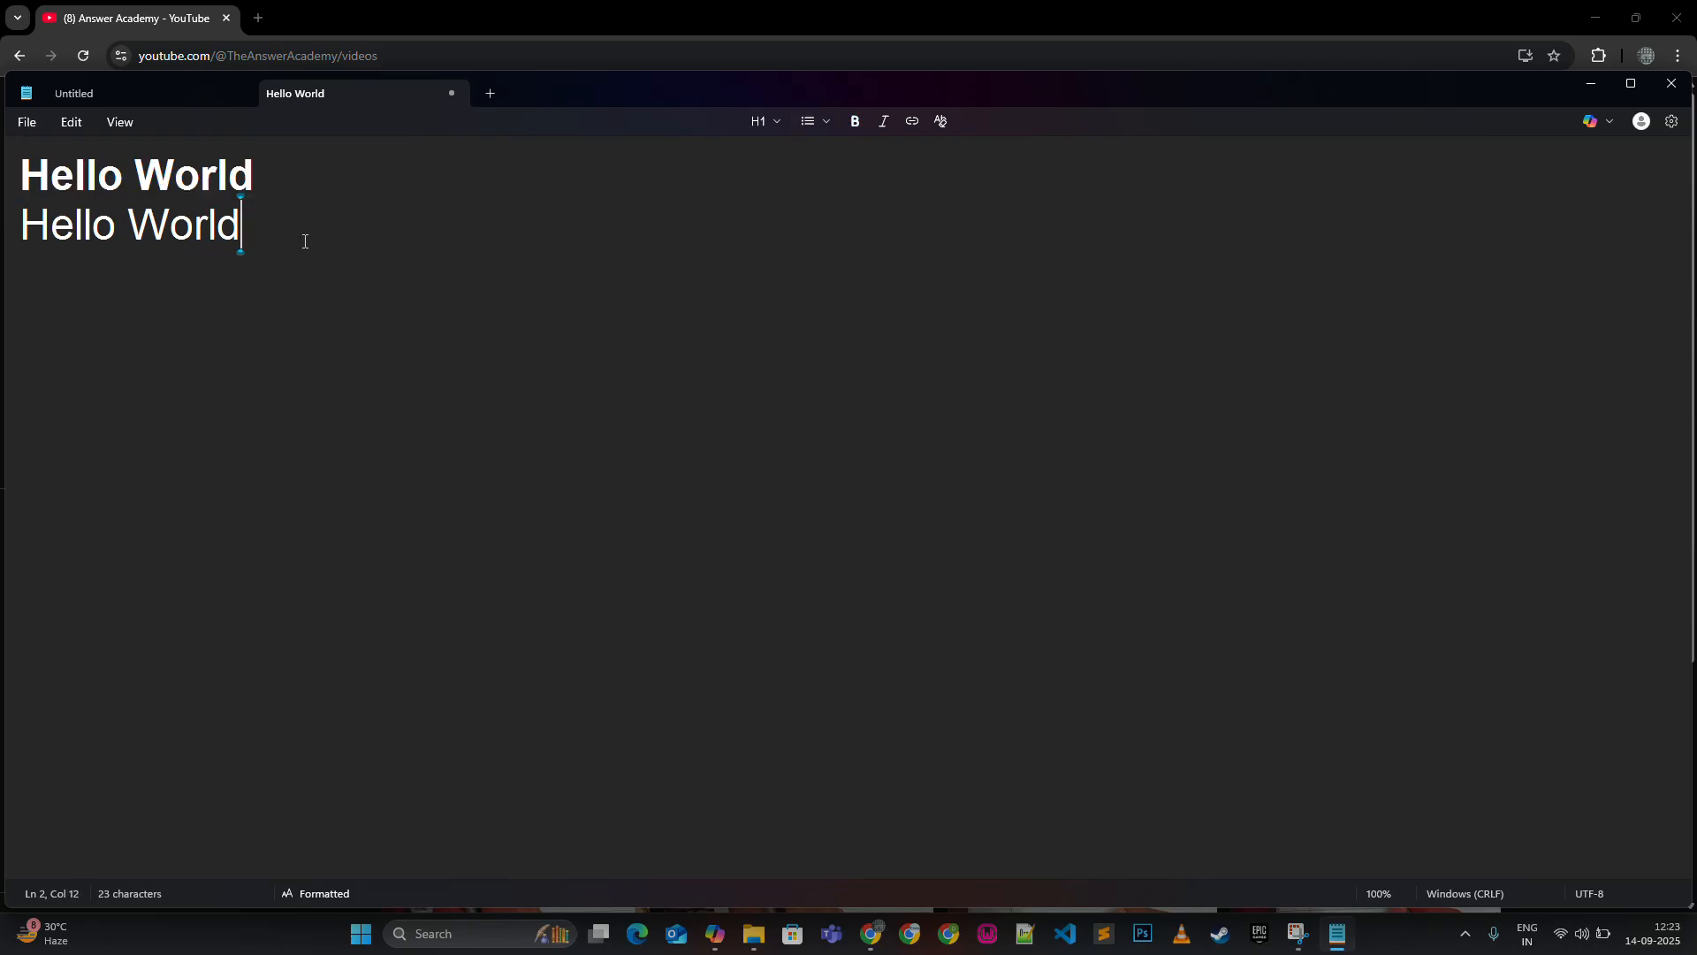
left_click_drag(303, 238, 20, 222)
left_click(883, 121)
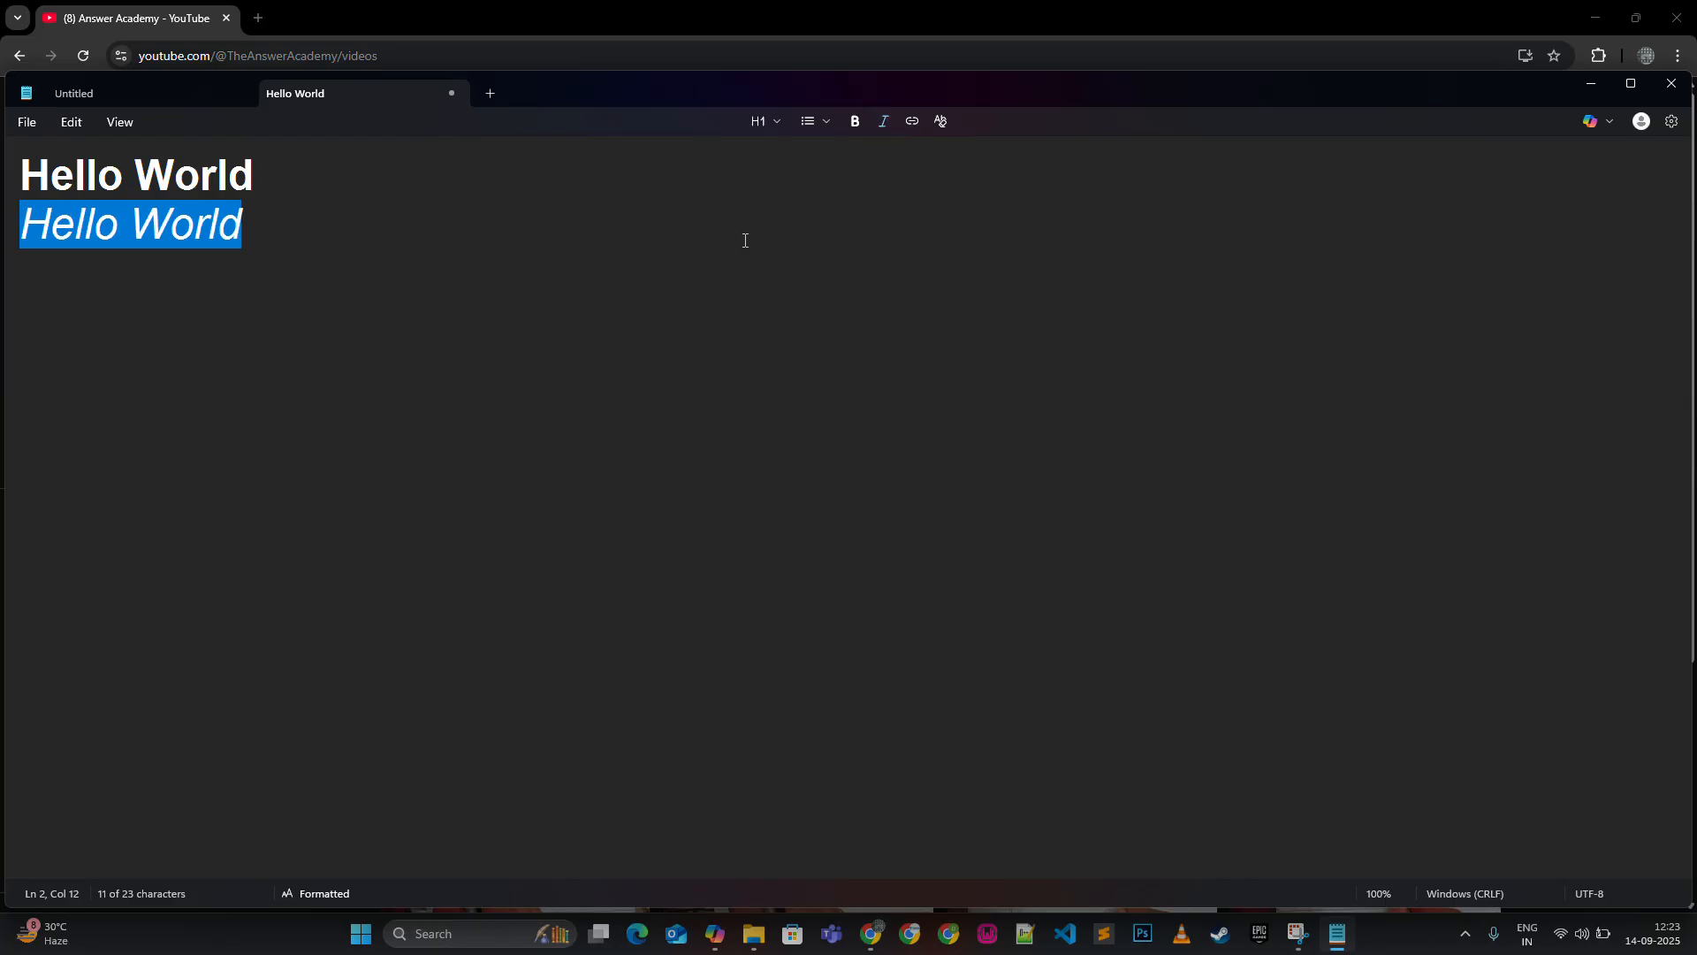
left_click(742, 238)
- Clear the formatting of both lines, undo that, and clear it again with the first line selected
left_click(940, 121)
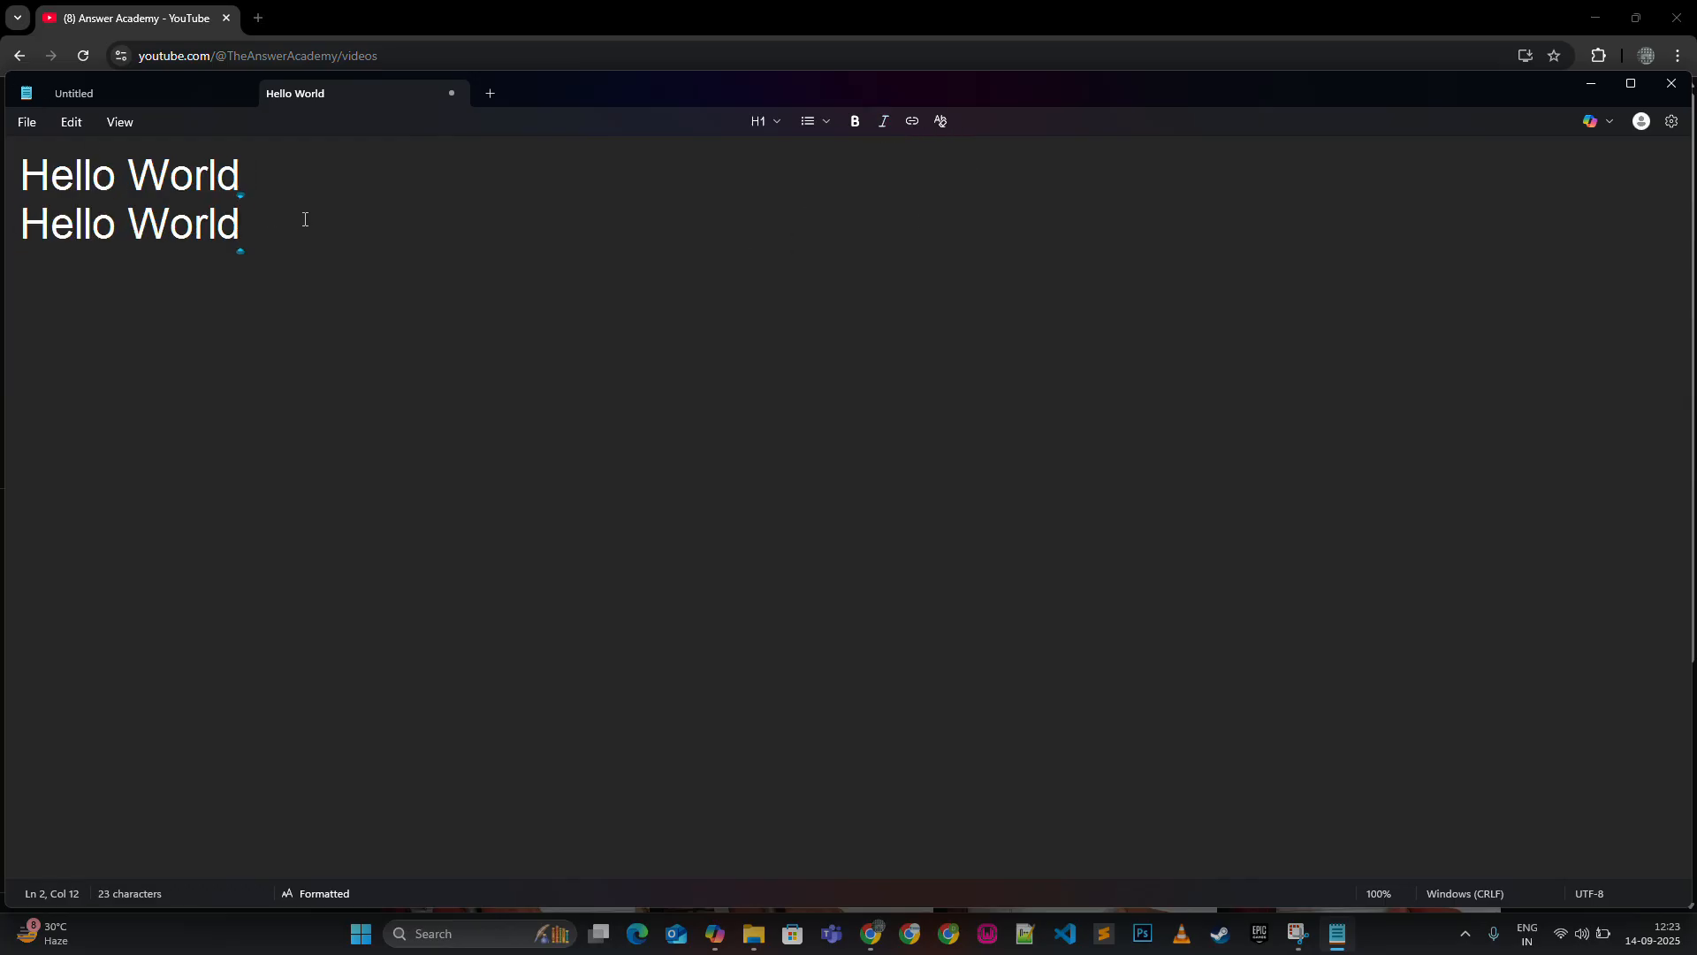
key("ctrl+z")
left_click_drag(283, 174, 2, 165)
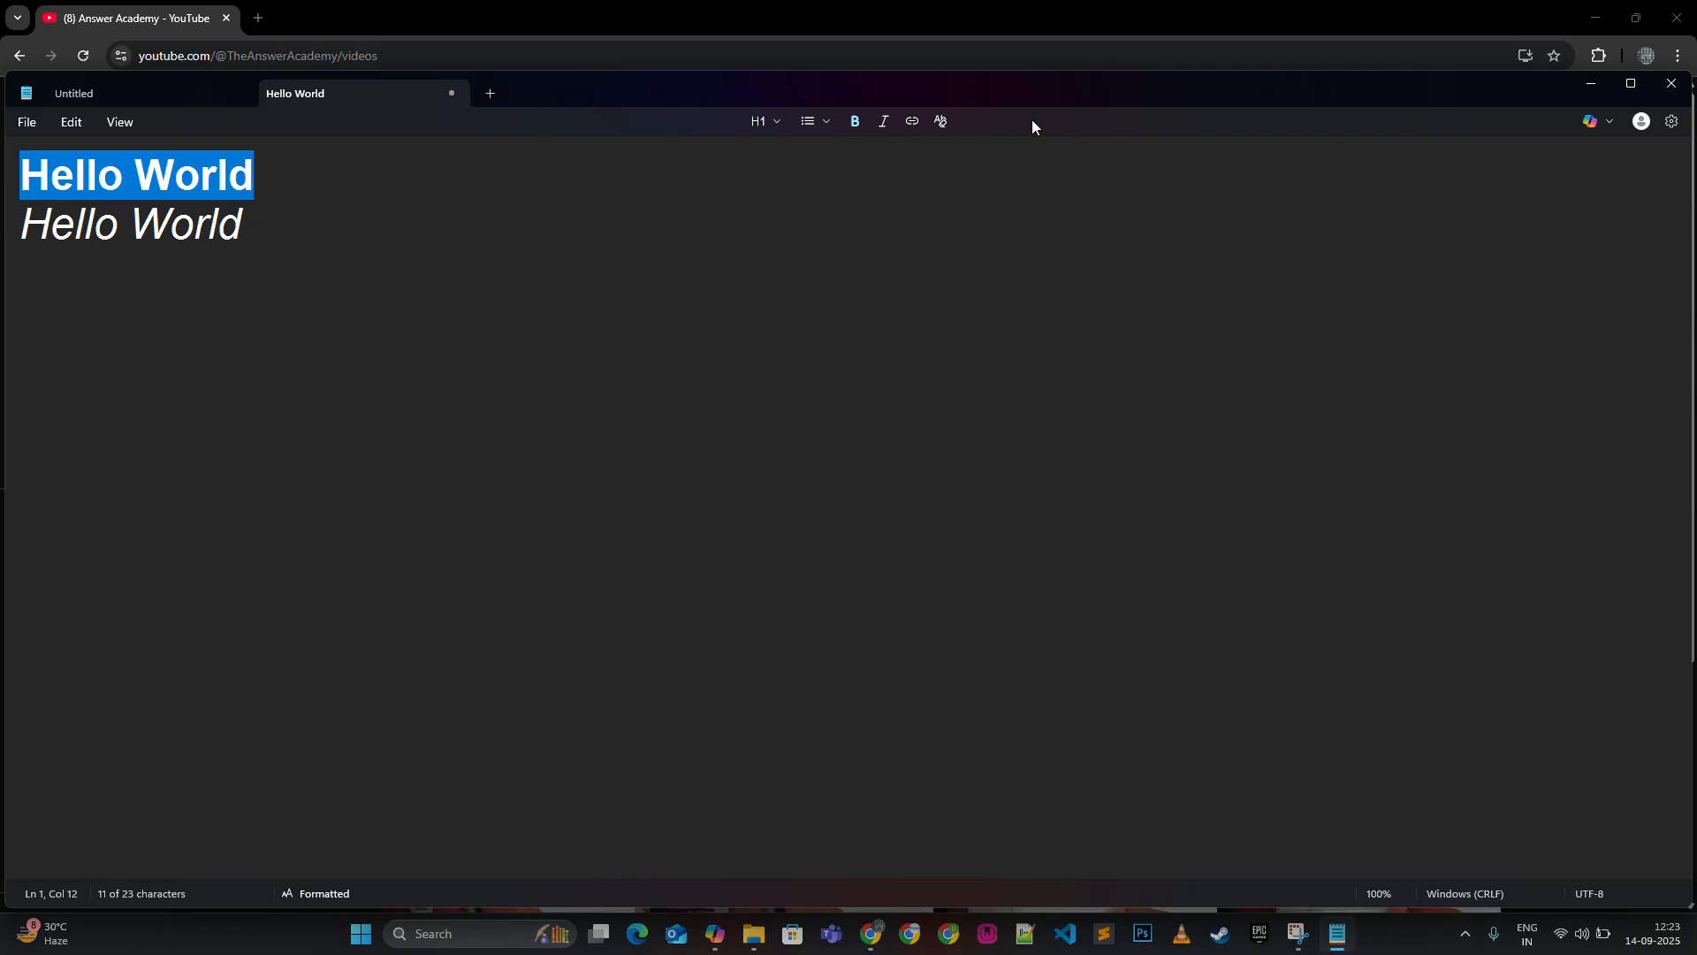
left_click(942, 121)
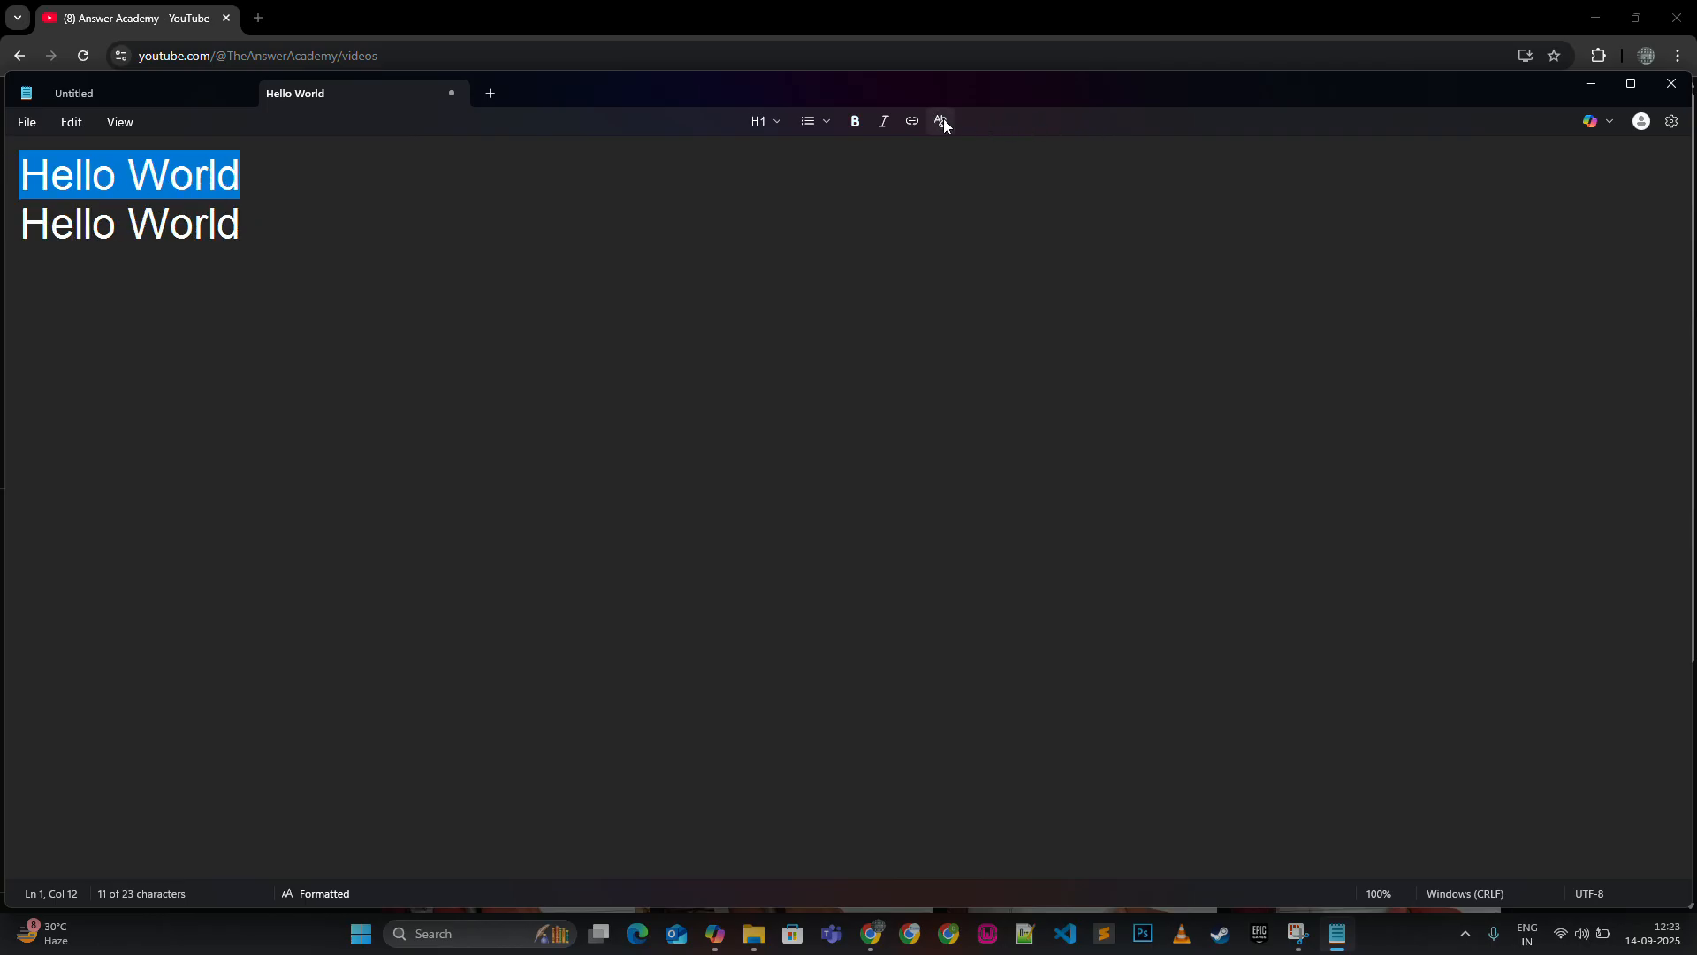
left_click(425, 231)
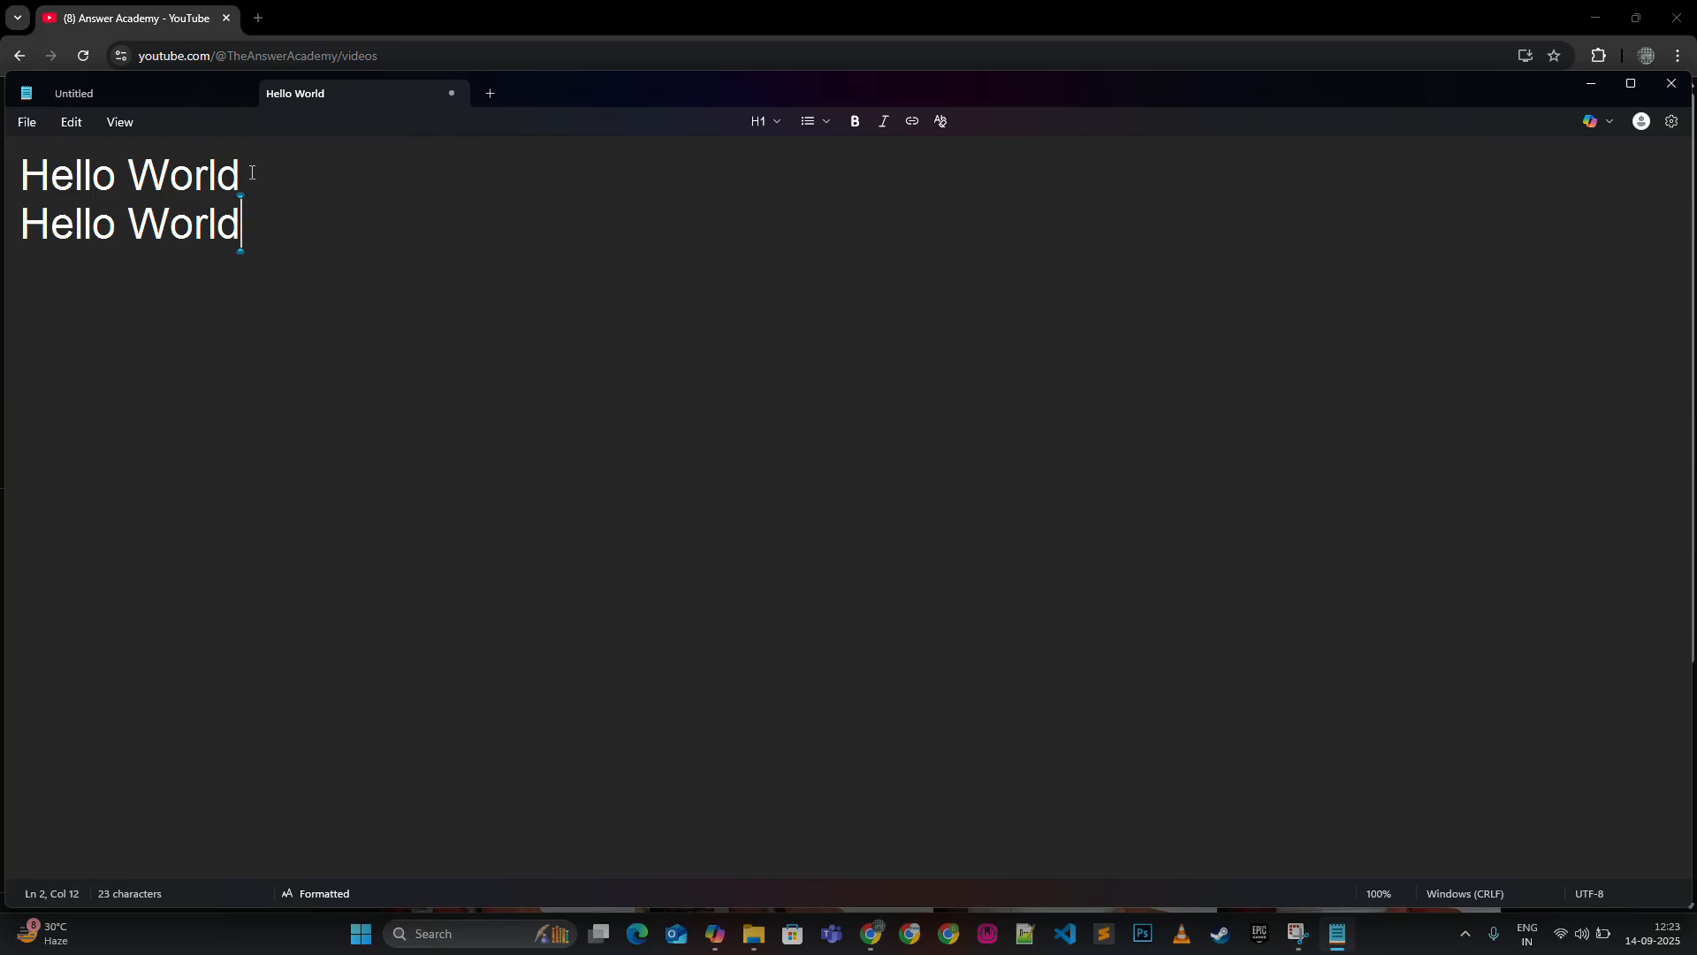
- Replace the text of the second line with "Hello Notepad"
left_click(71, 122)
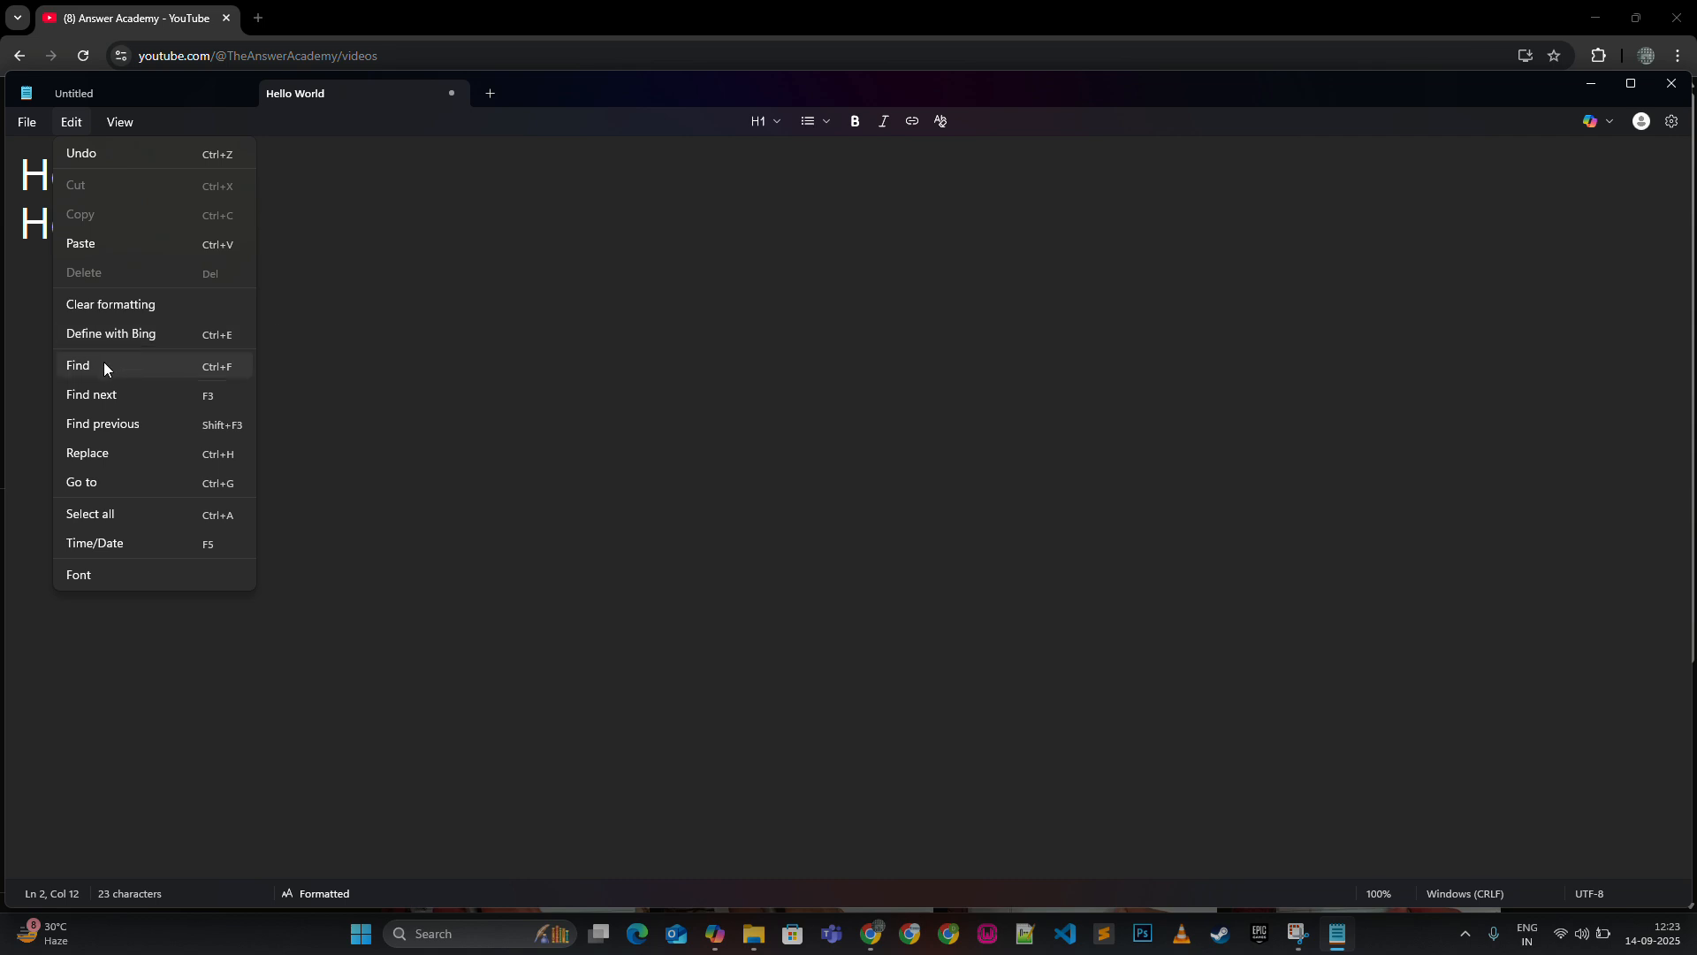
left_click(255, 245)
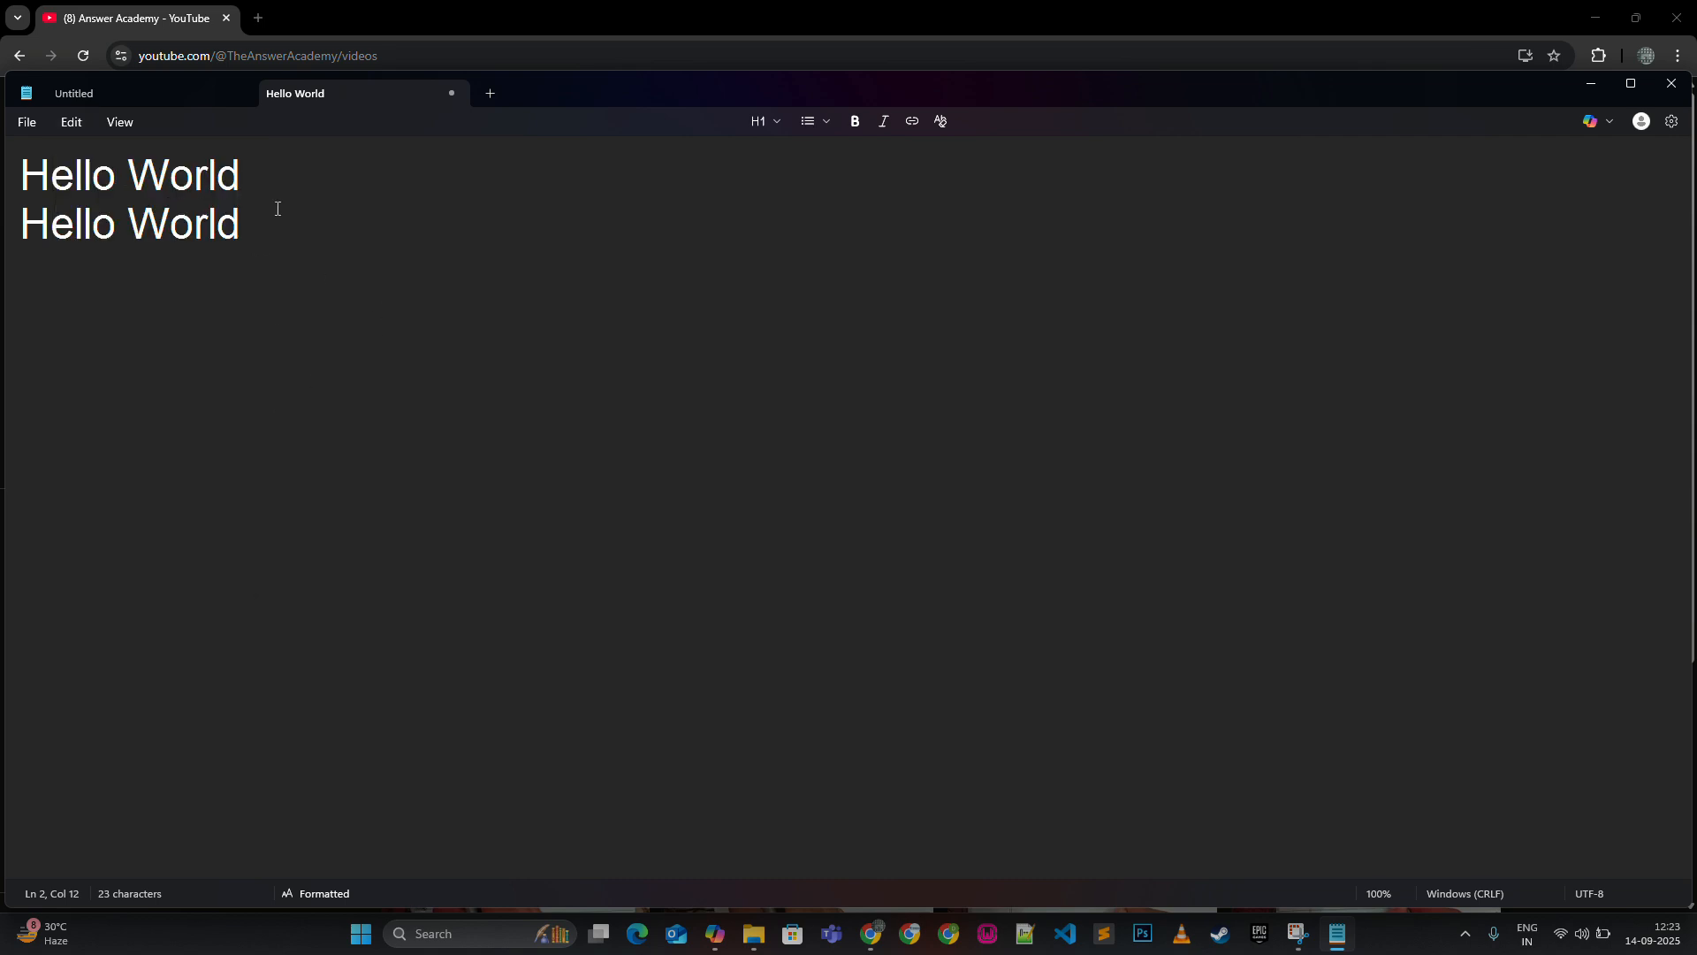
key("shift+Home")
key("Delete")
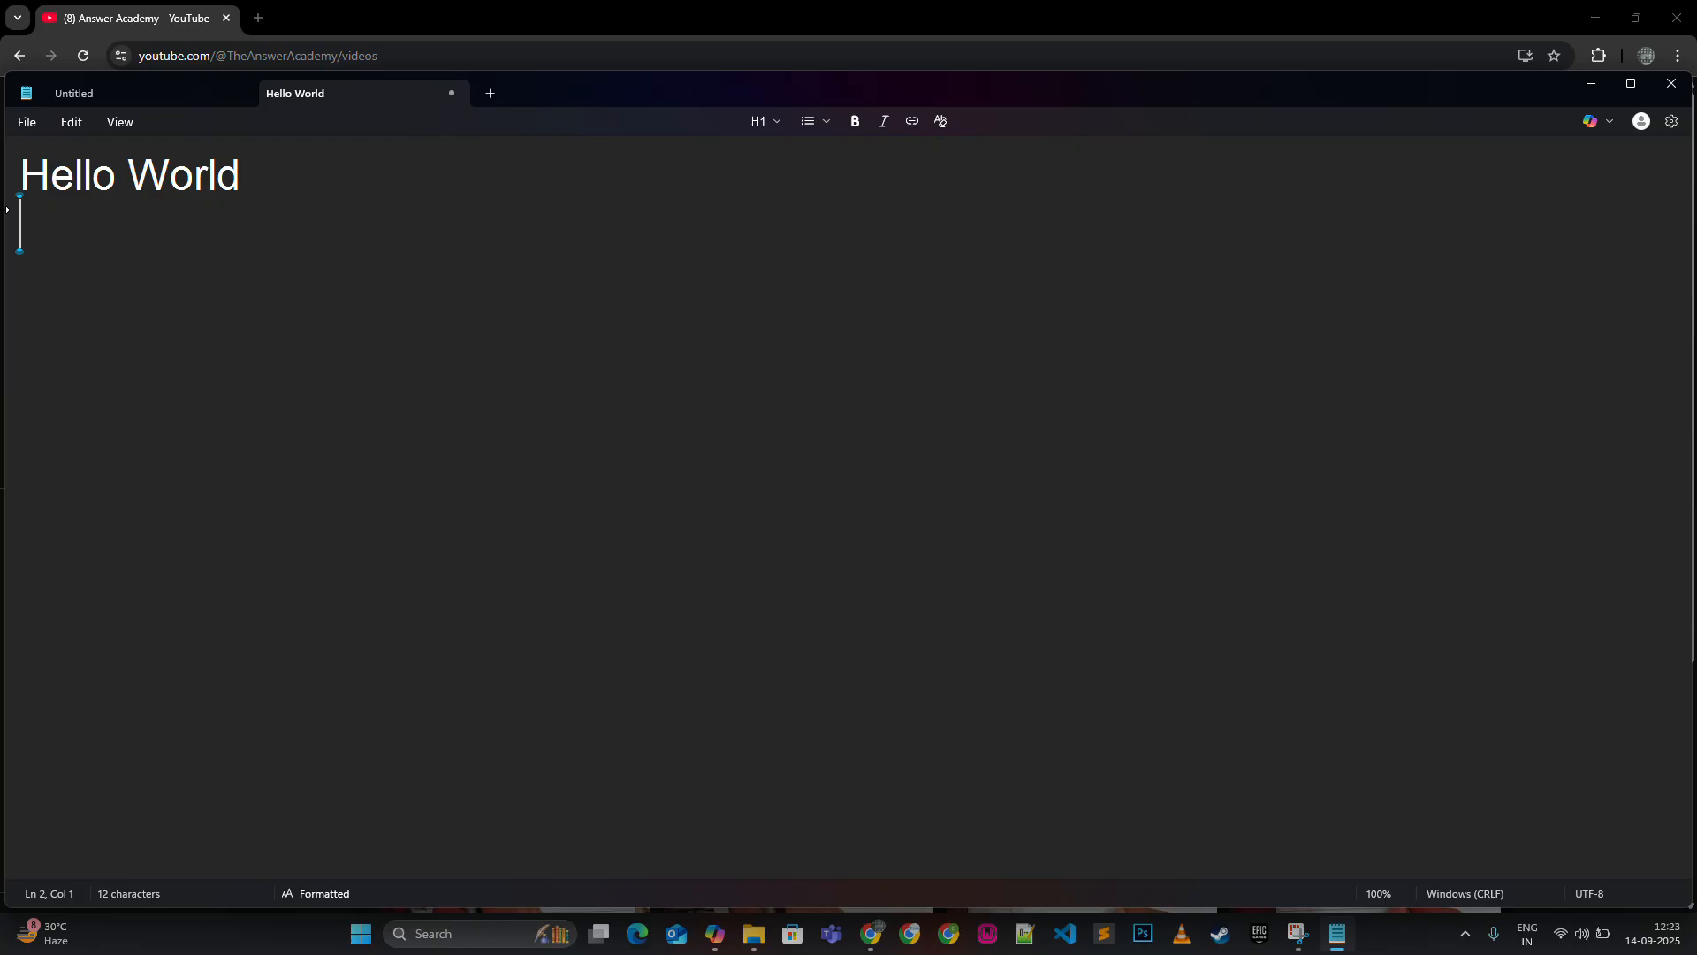
type("Hell")
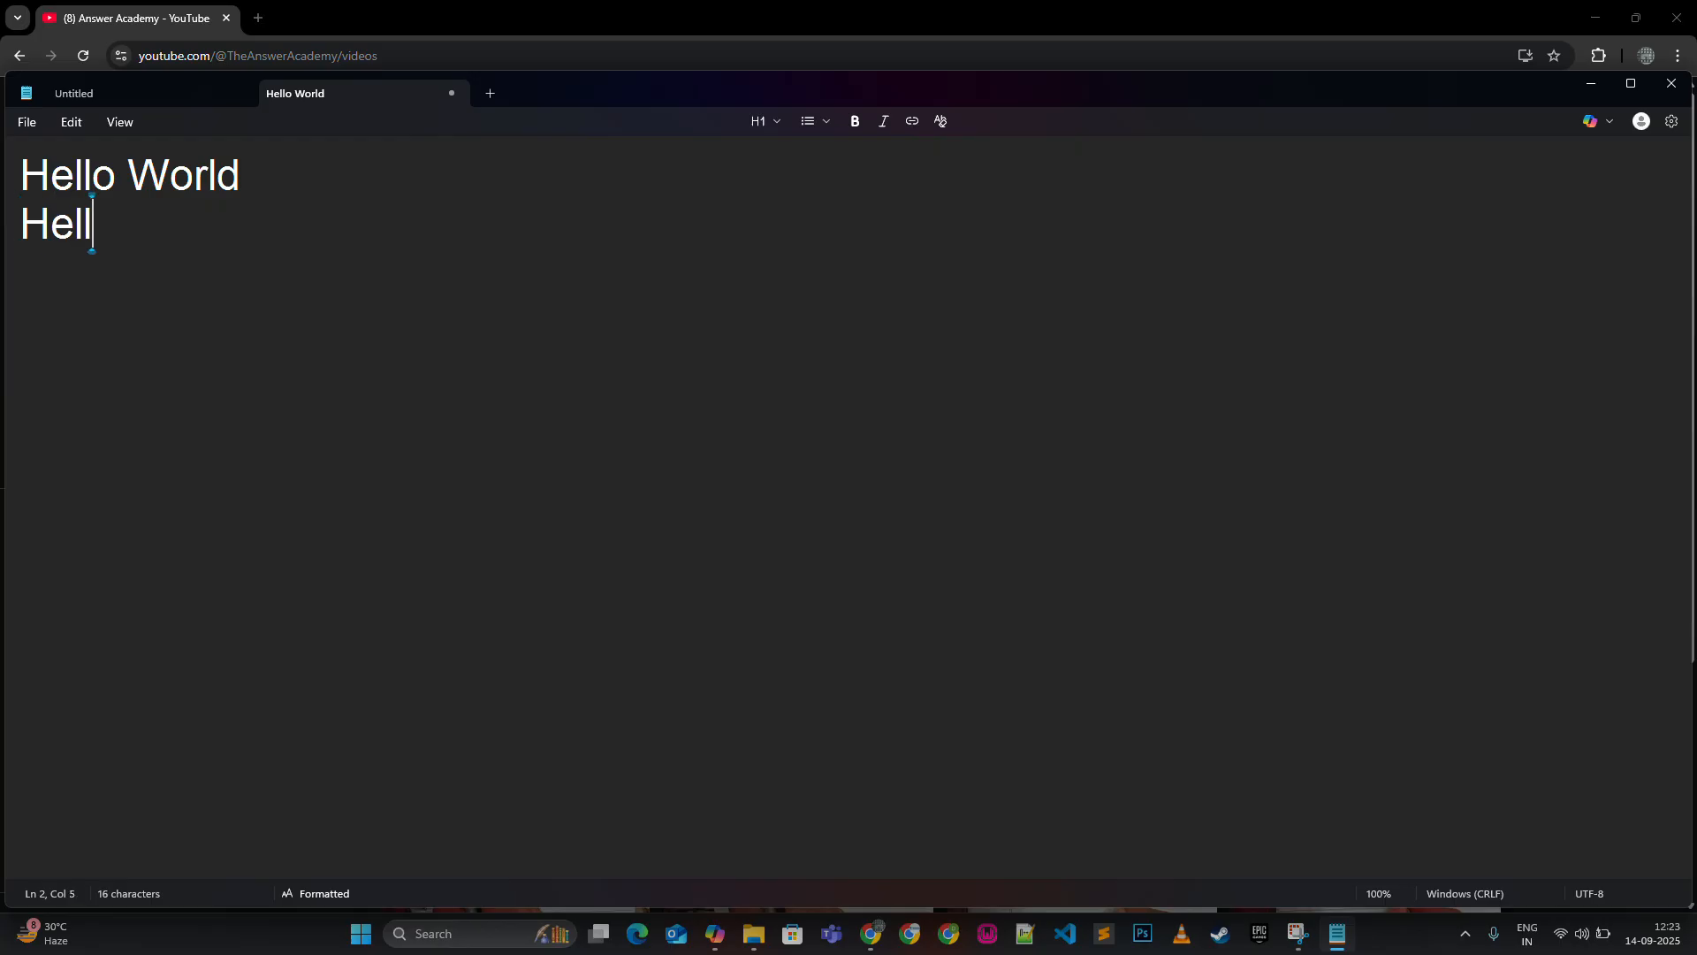
type("o Notepad")
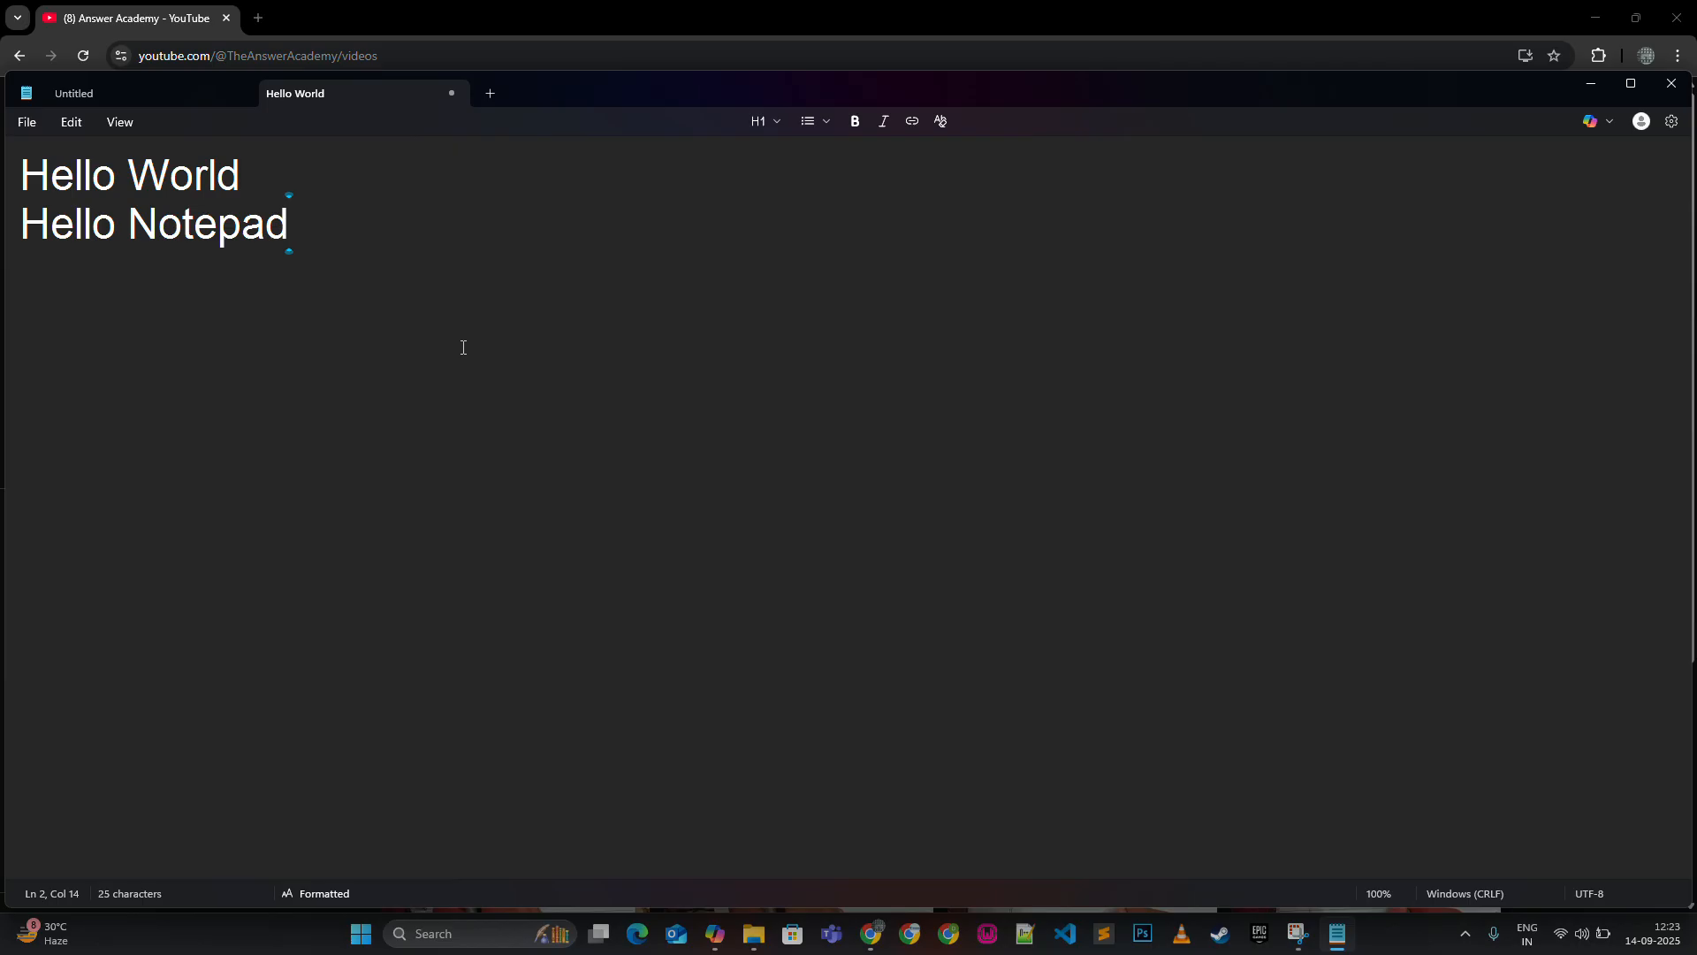
- Search the document for the word "World" and go to its next occurrence
key("ctrl+f")
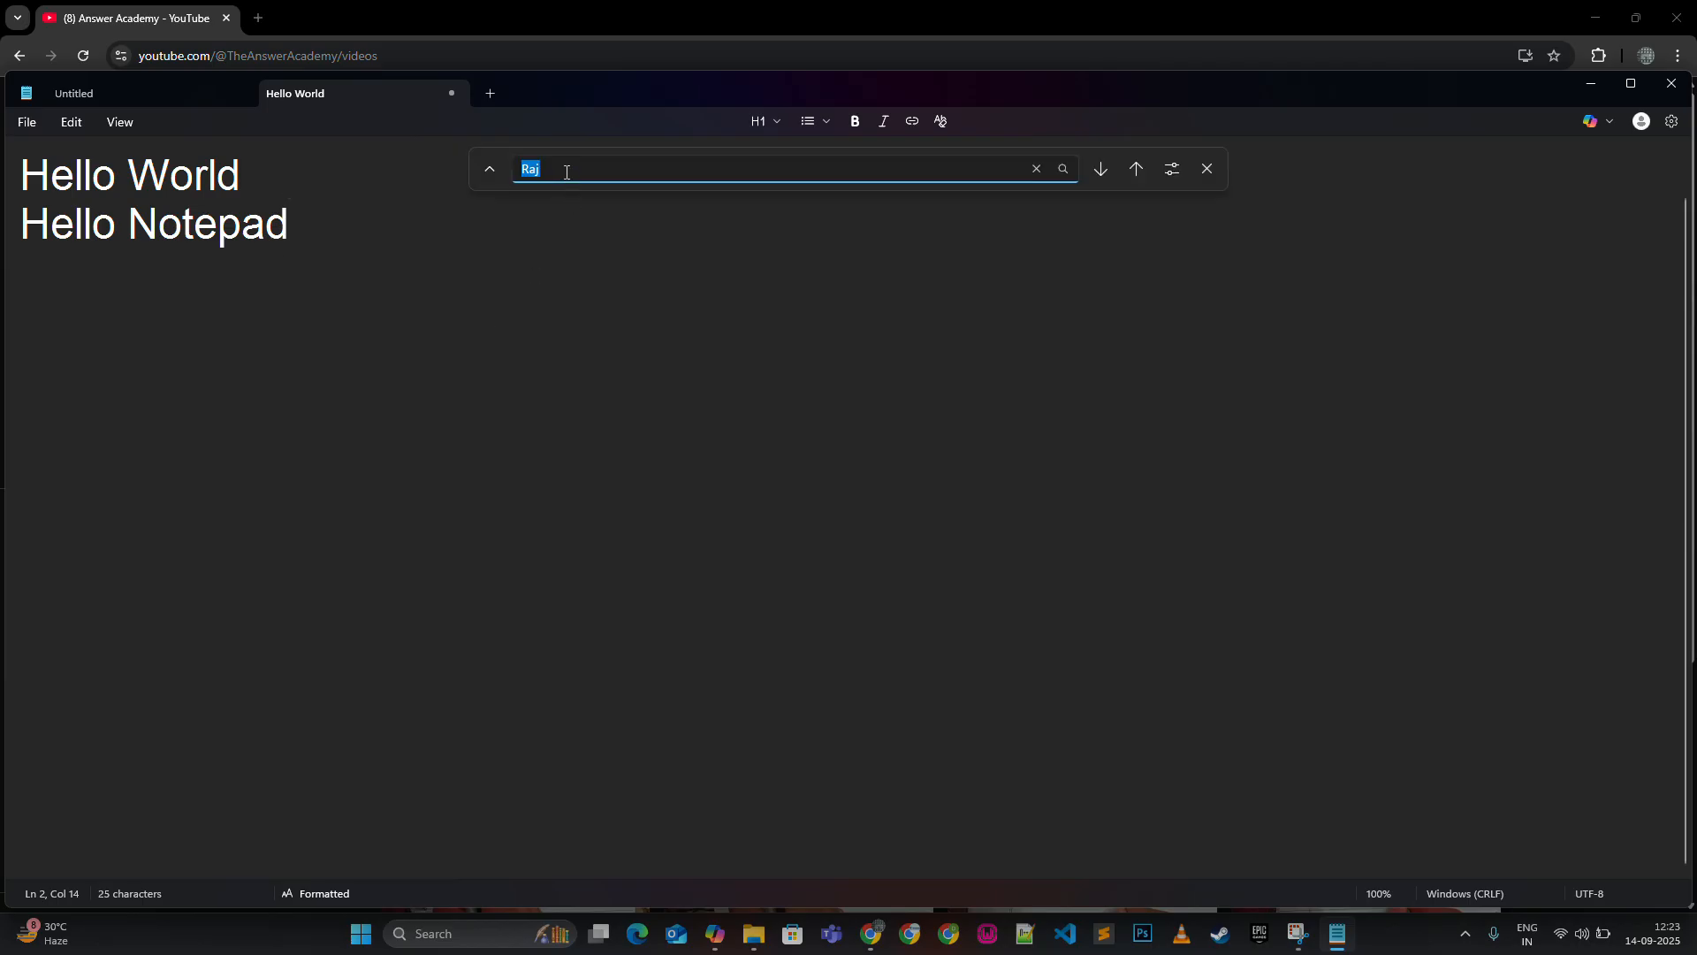
left_click(567, 169)
double_click(568, 169)
type("W")
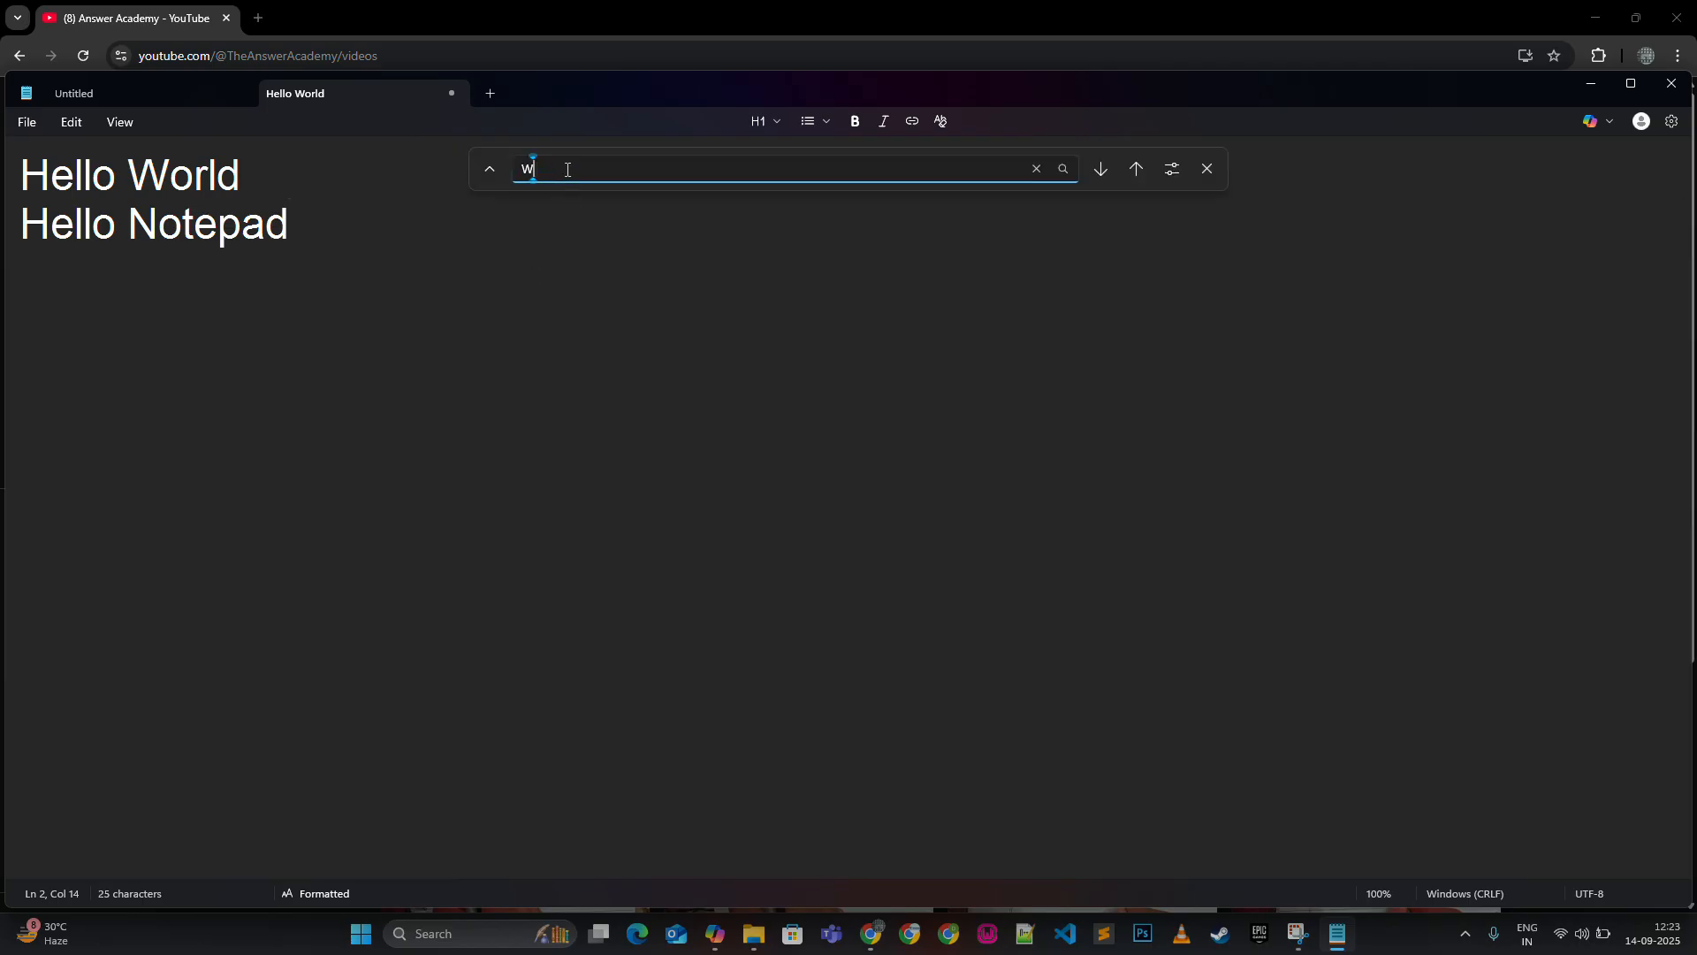
type("orld")
left_click(1102, 170)
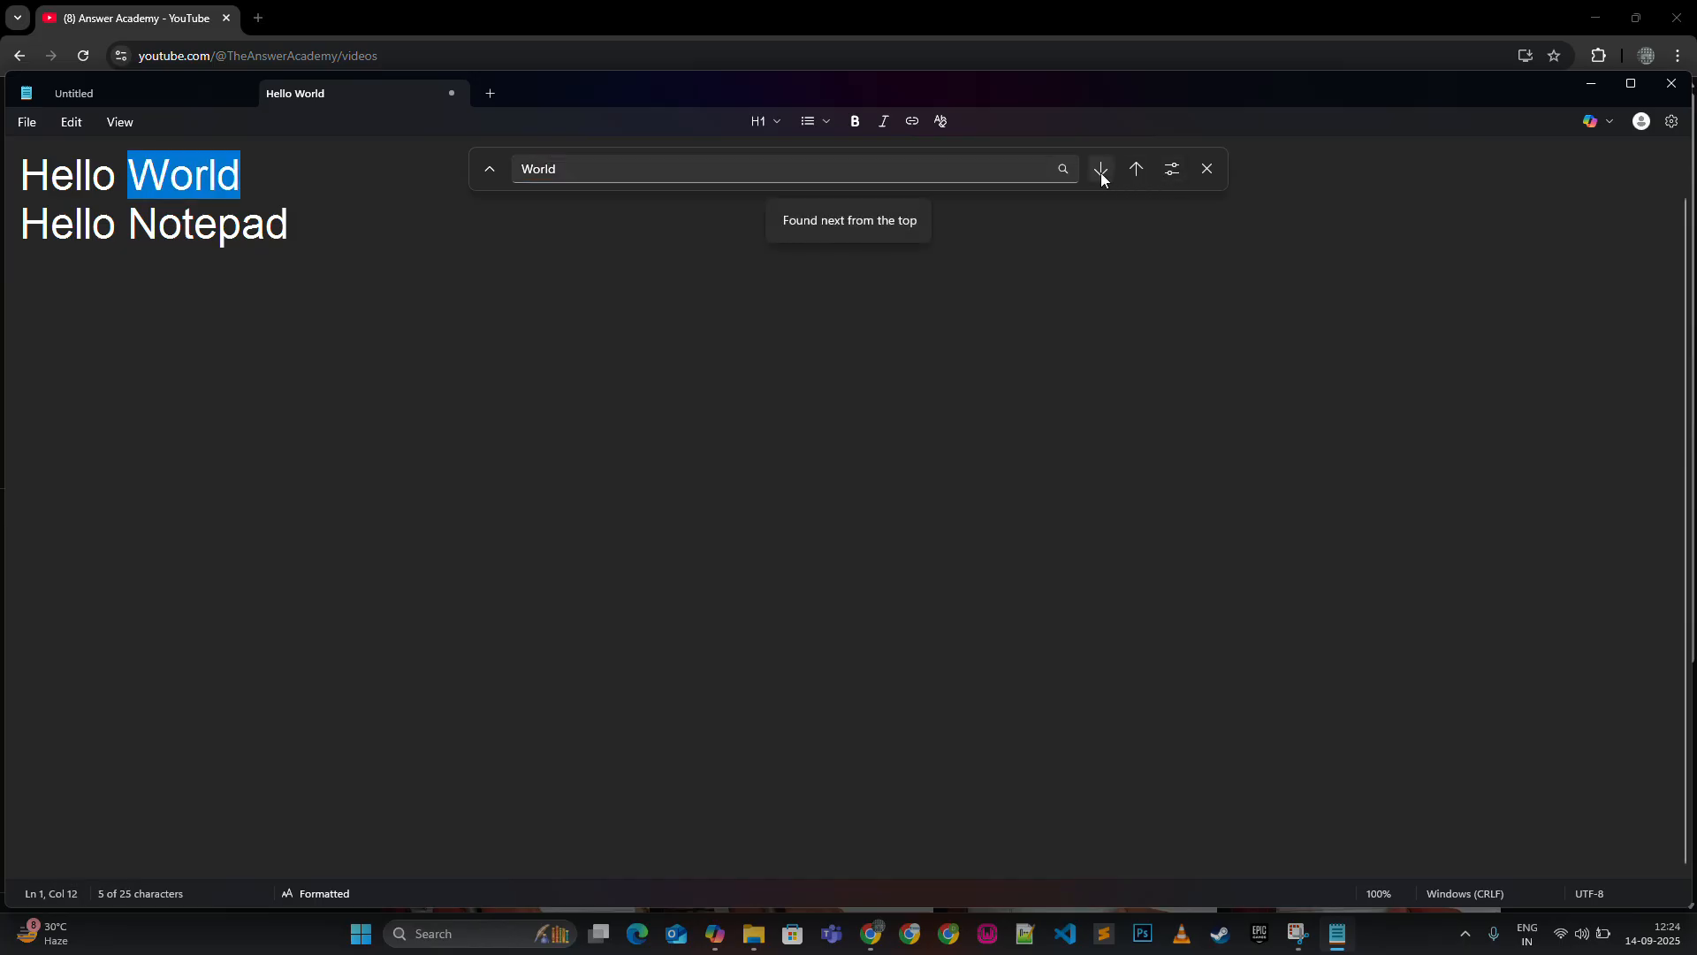
- Close the text search
left_click(1208, 168)
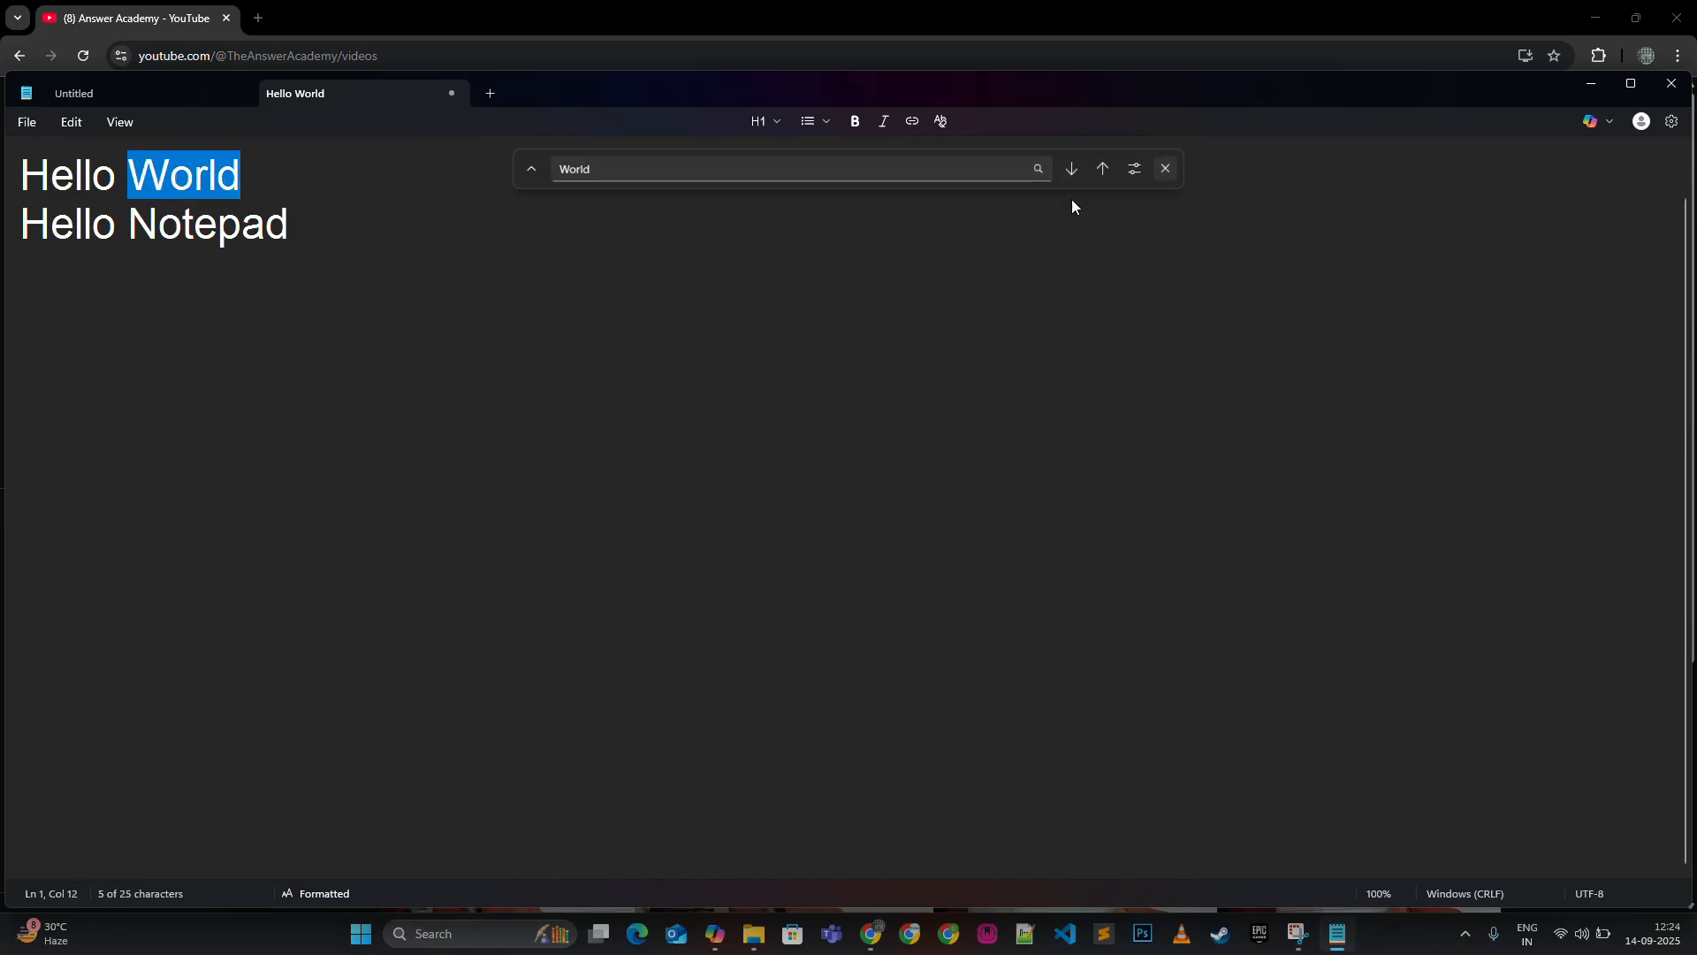
left_click(72, 122)
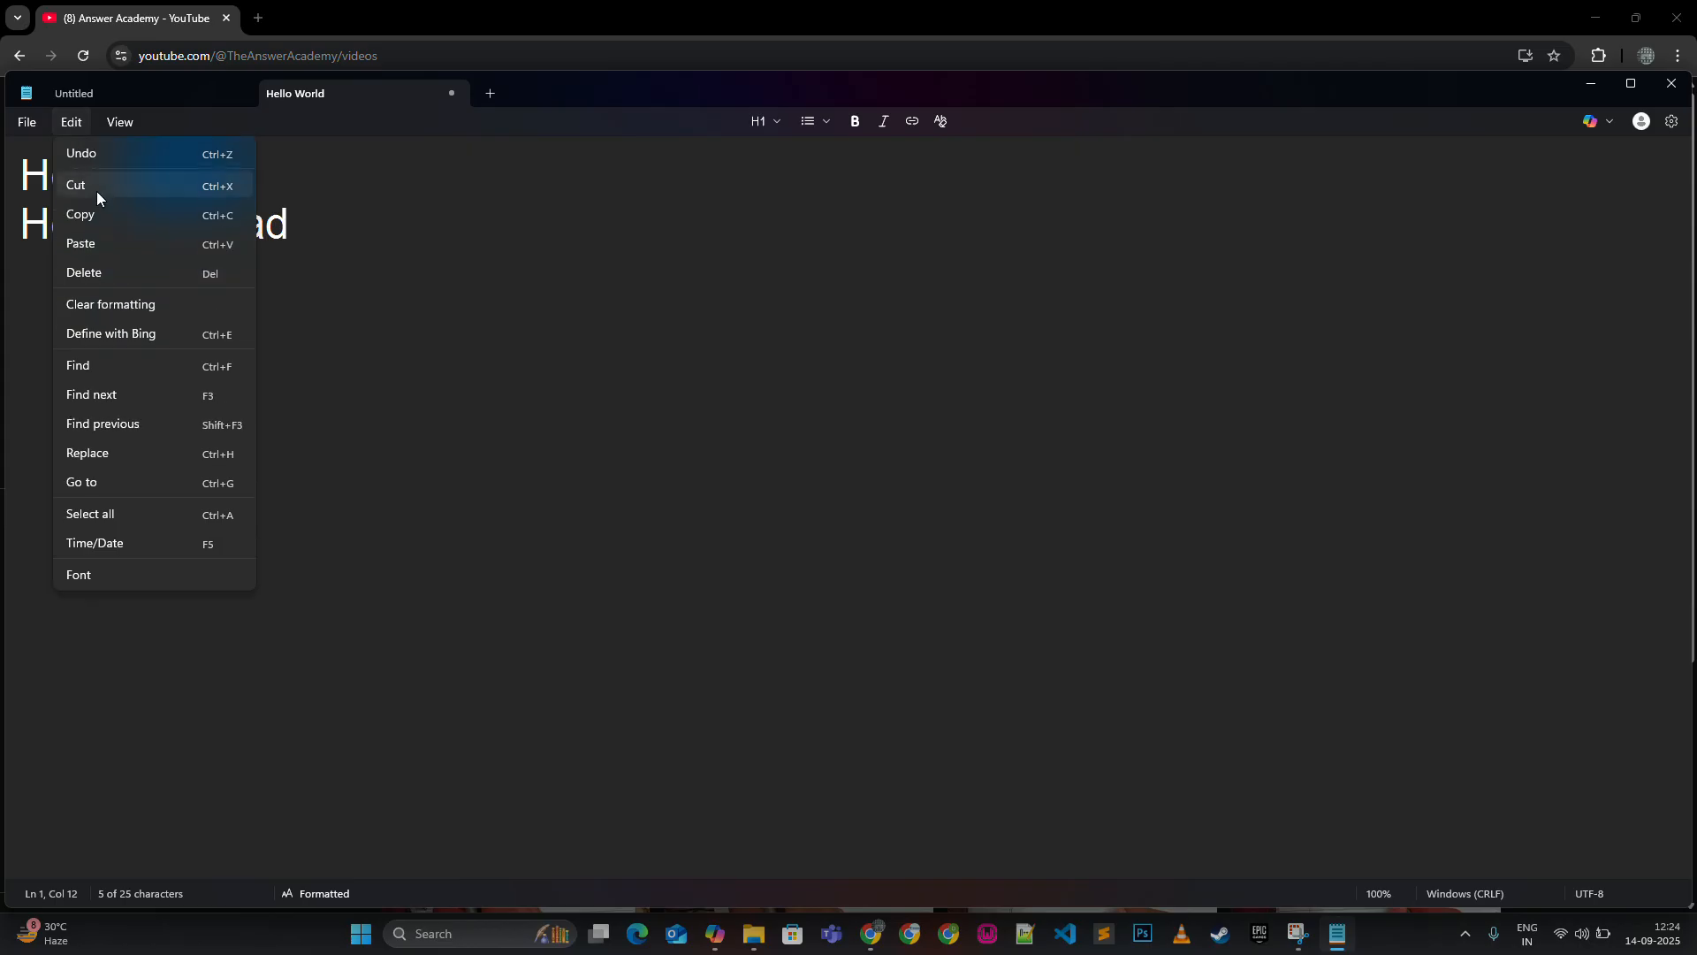
left_click(368, 484)
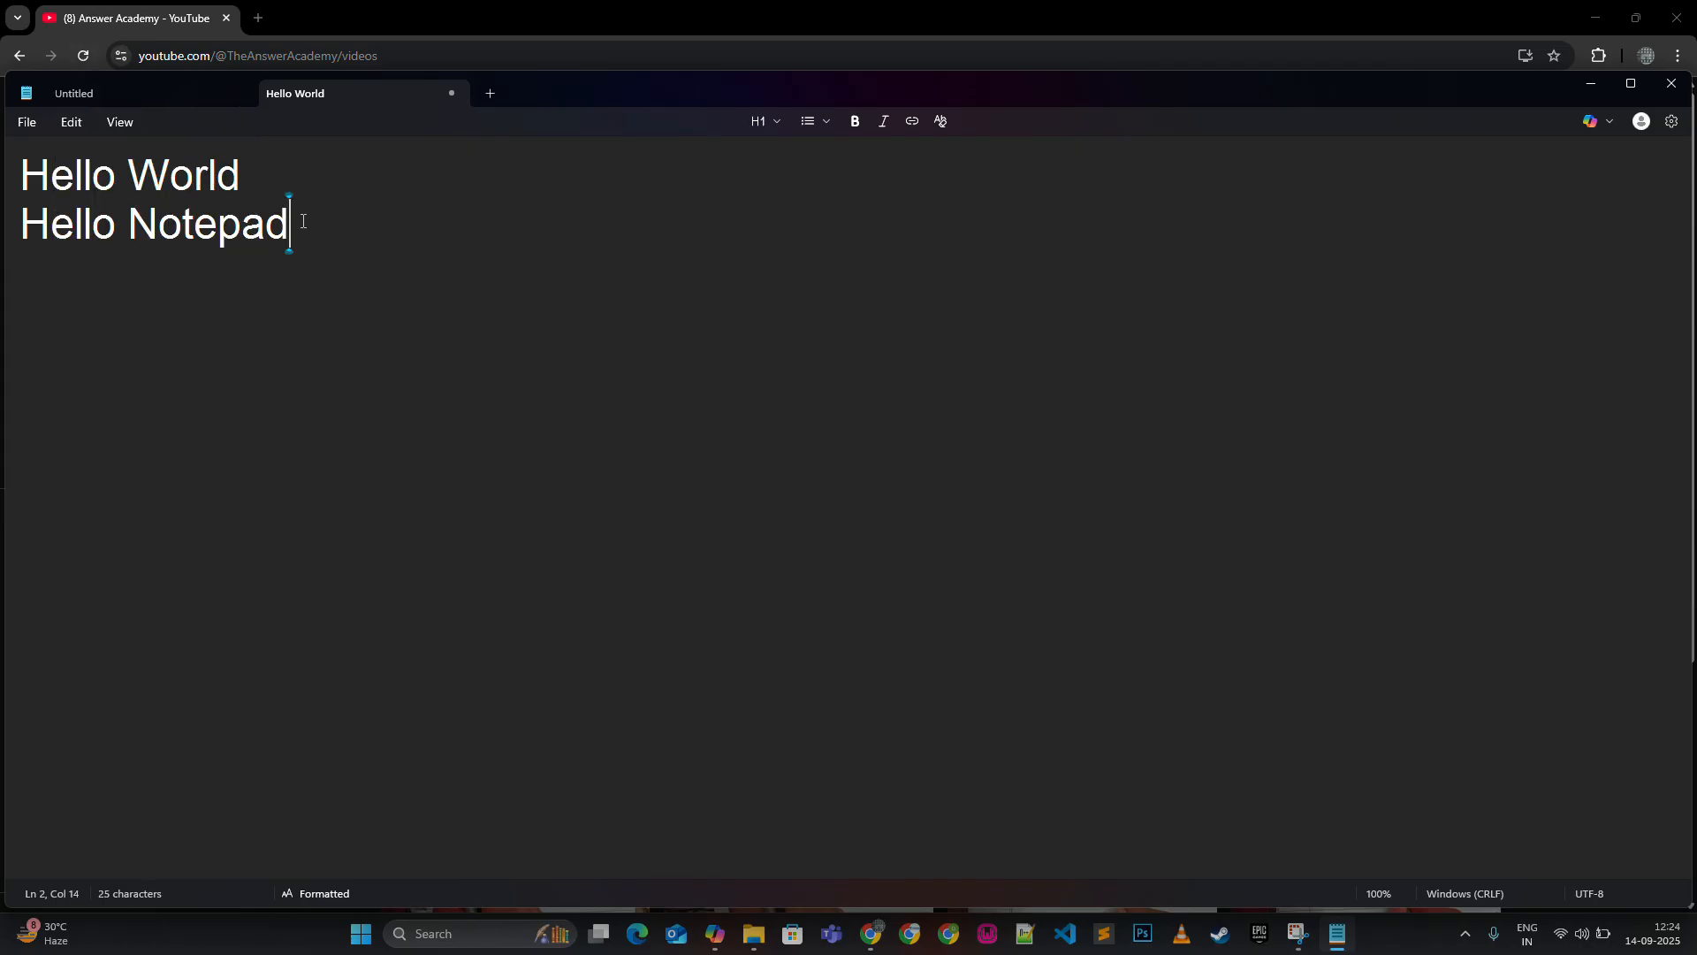
- Replace the second line with "Today is" followed by the automatically inserted current time and date
left_click(4, 216)
type("Today is")
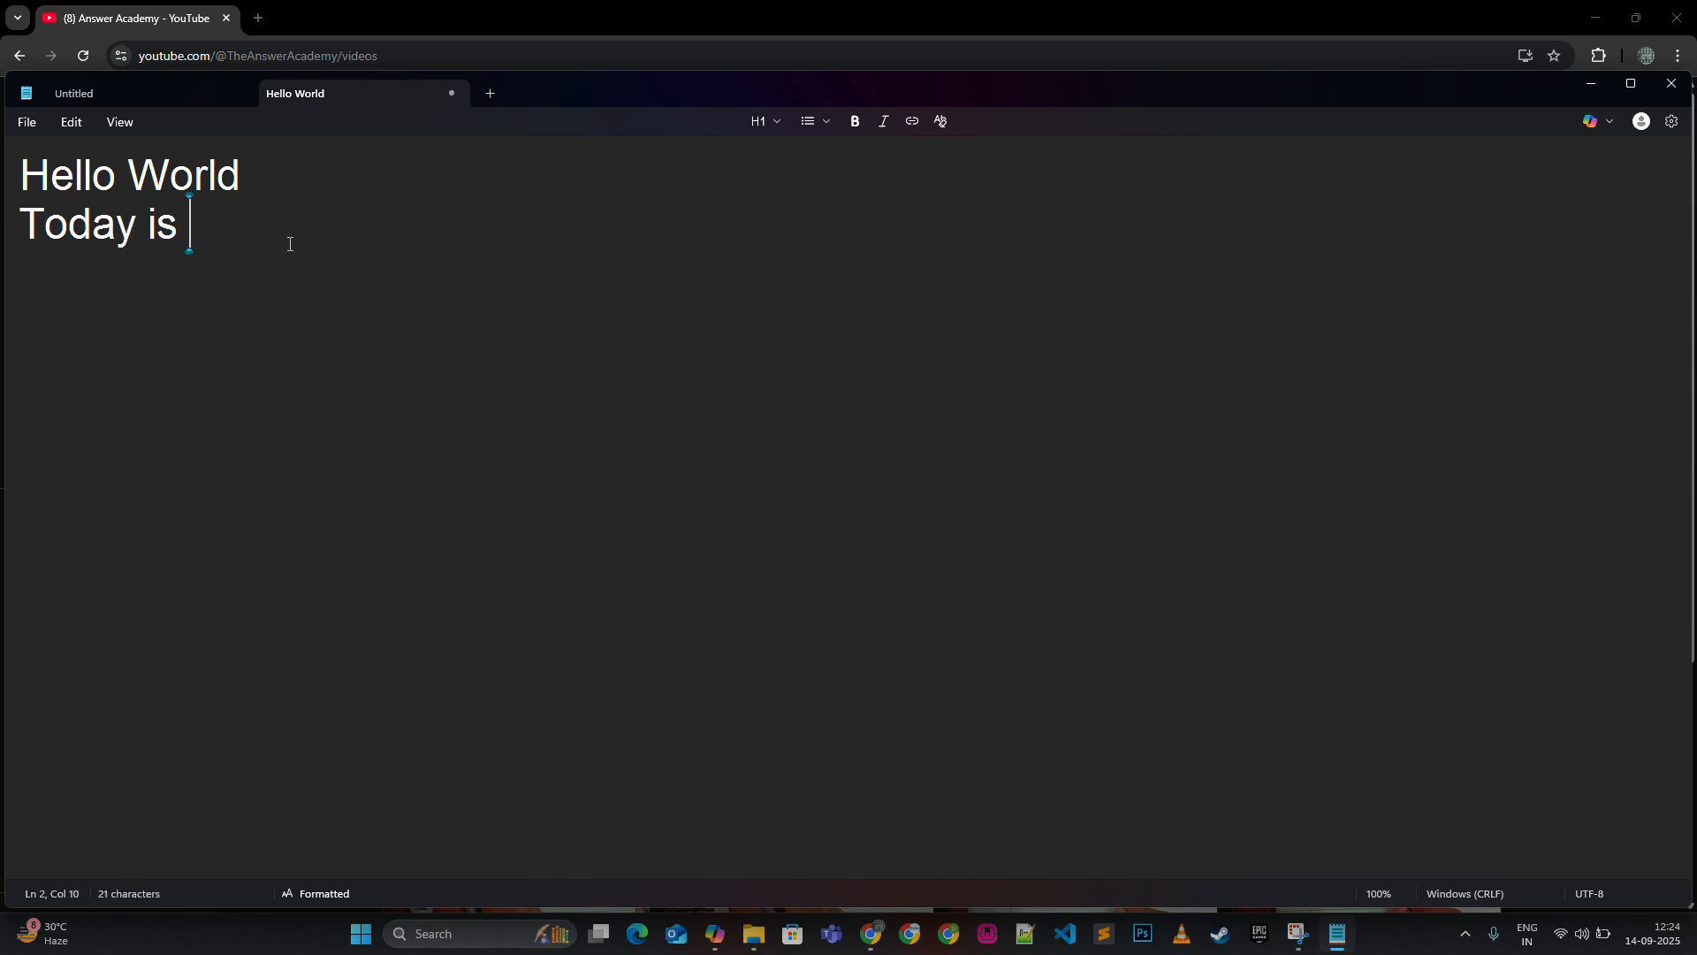
left_click(82, 124)
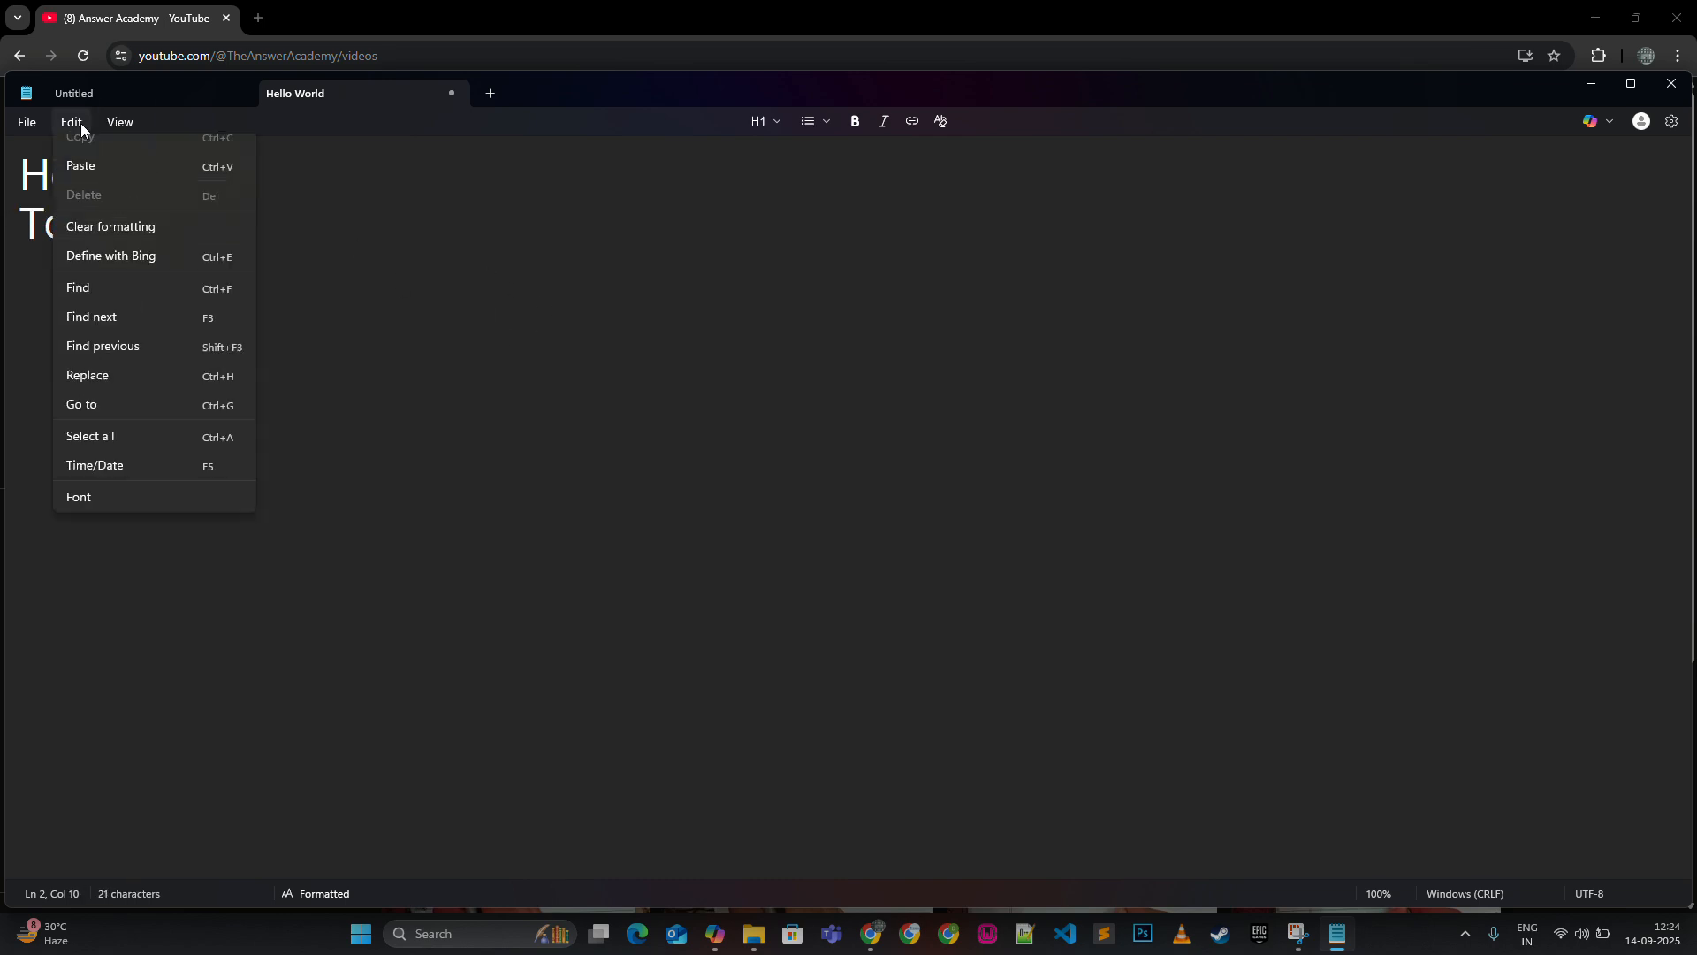
left_click(126, 536)
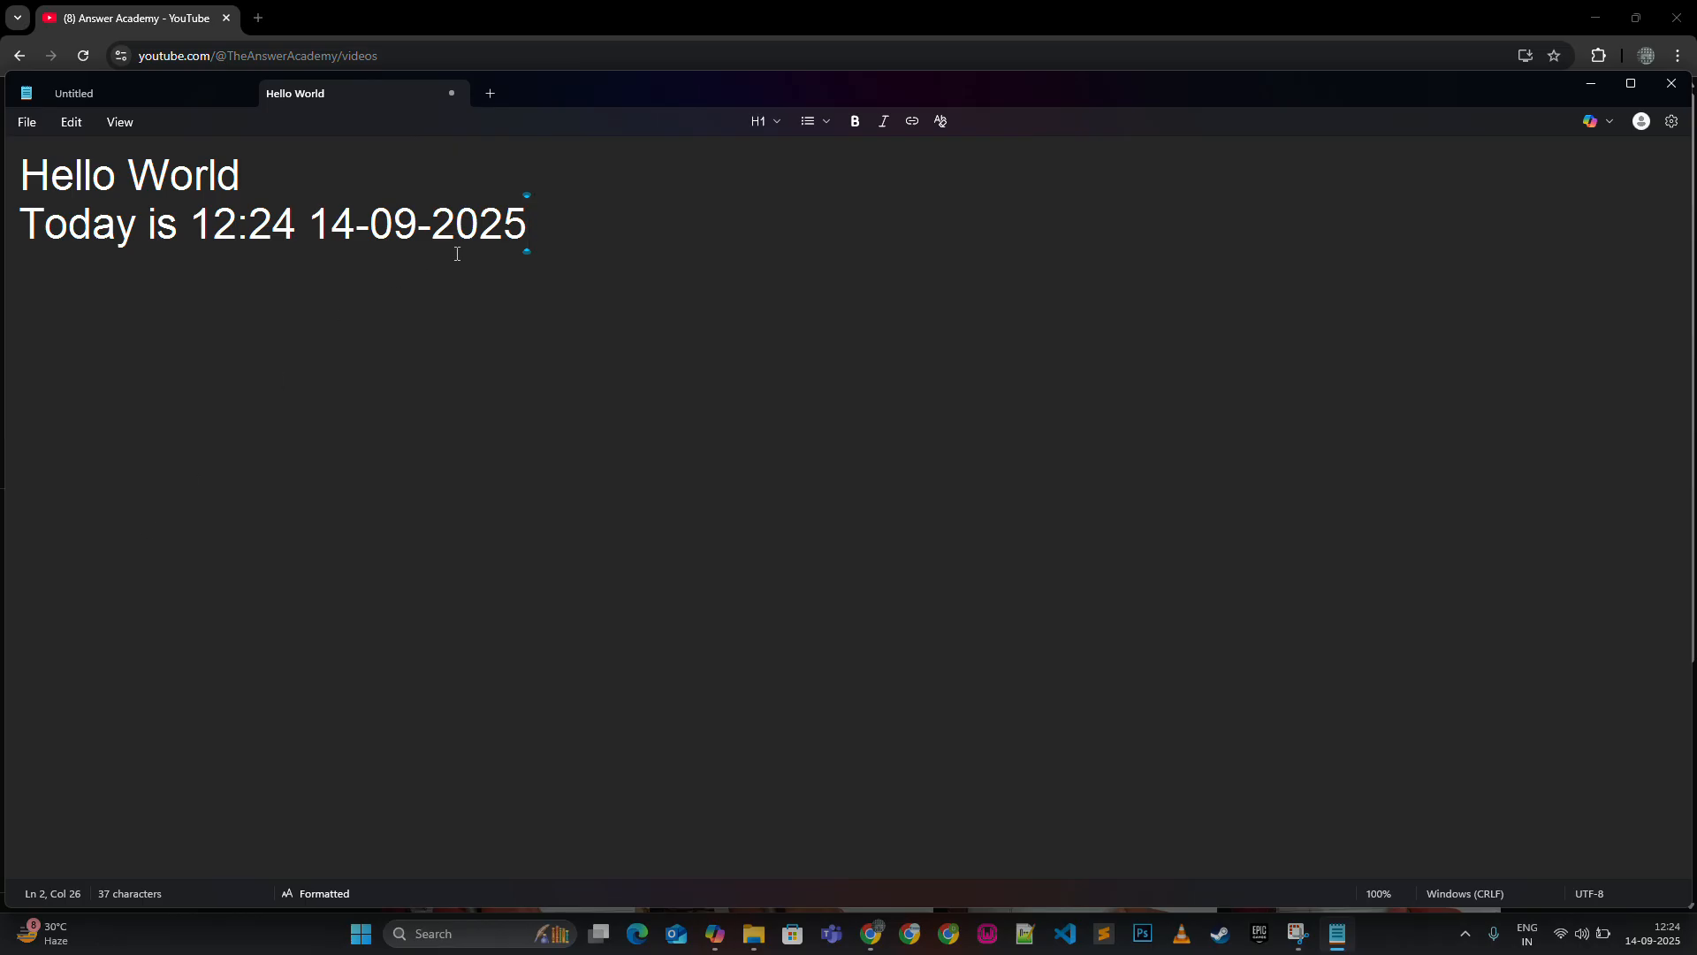
left_click_drag(213, 222, 627, 218)
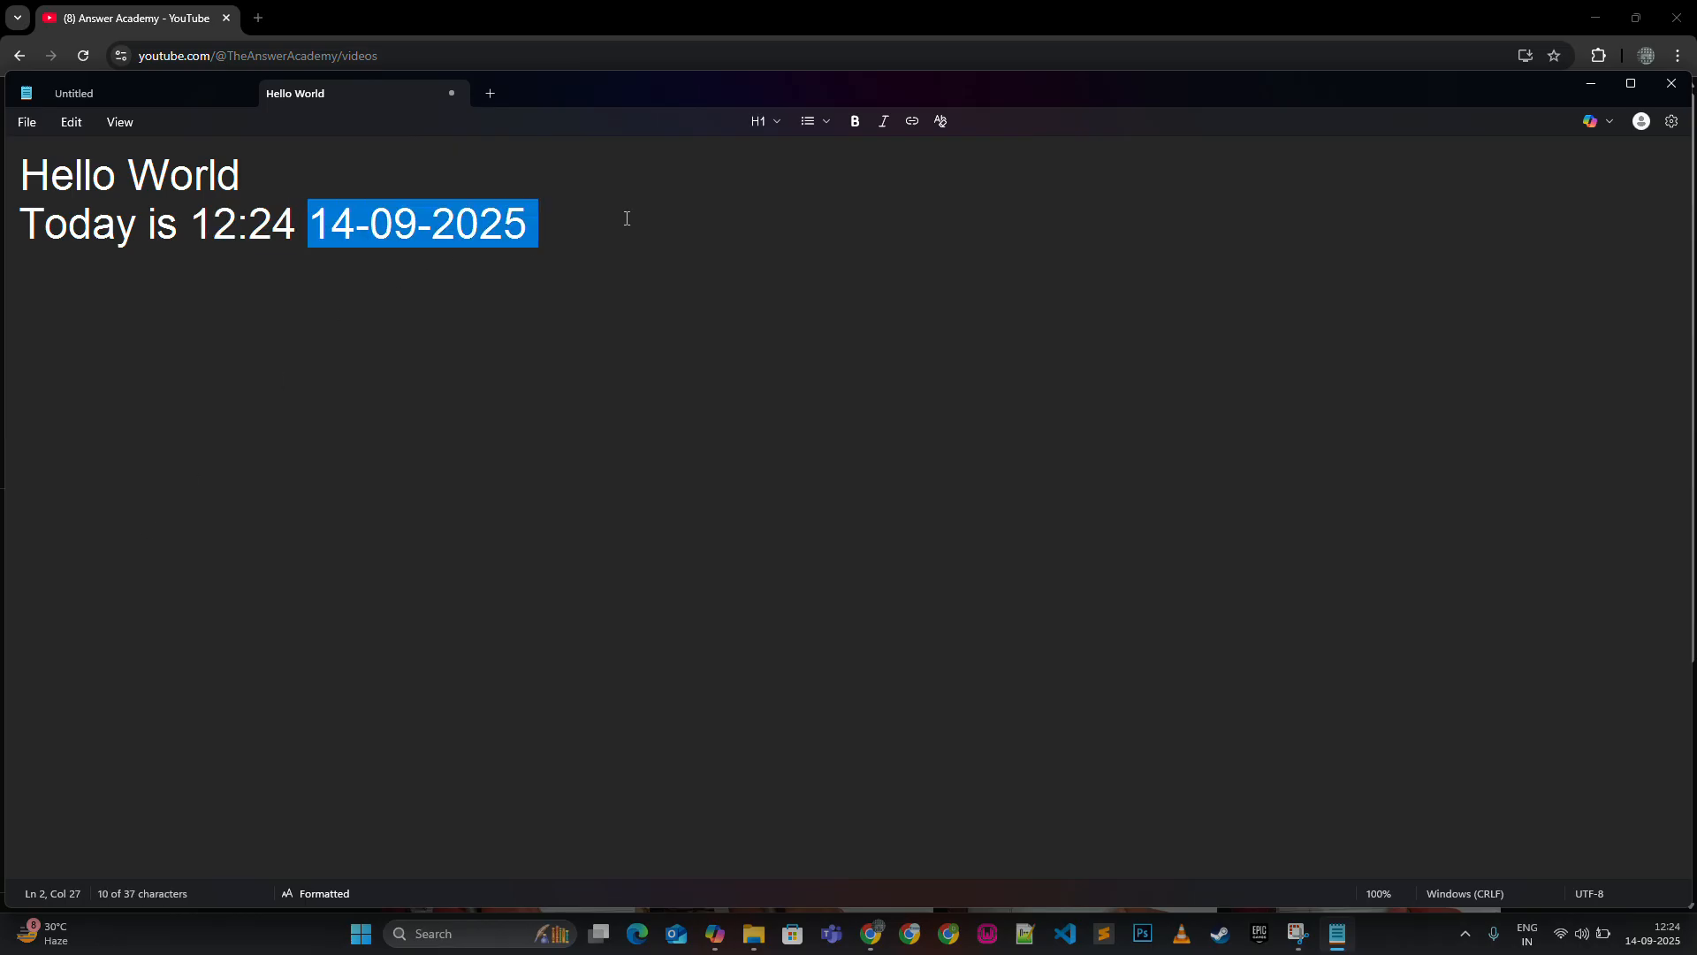
left_click(568, 222)
- Add a third line reading "Today" followed by the automatically inserted current time and date
key("Return")
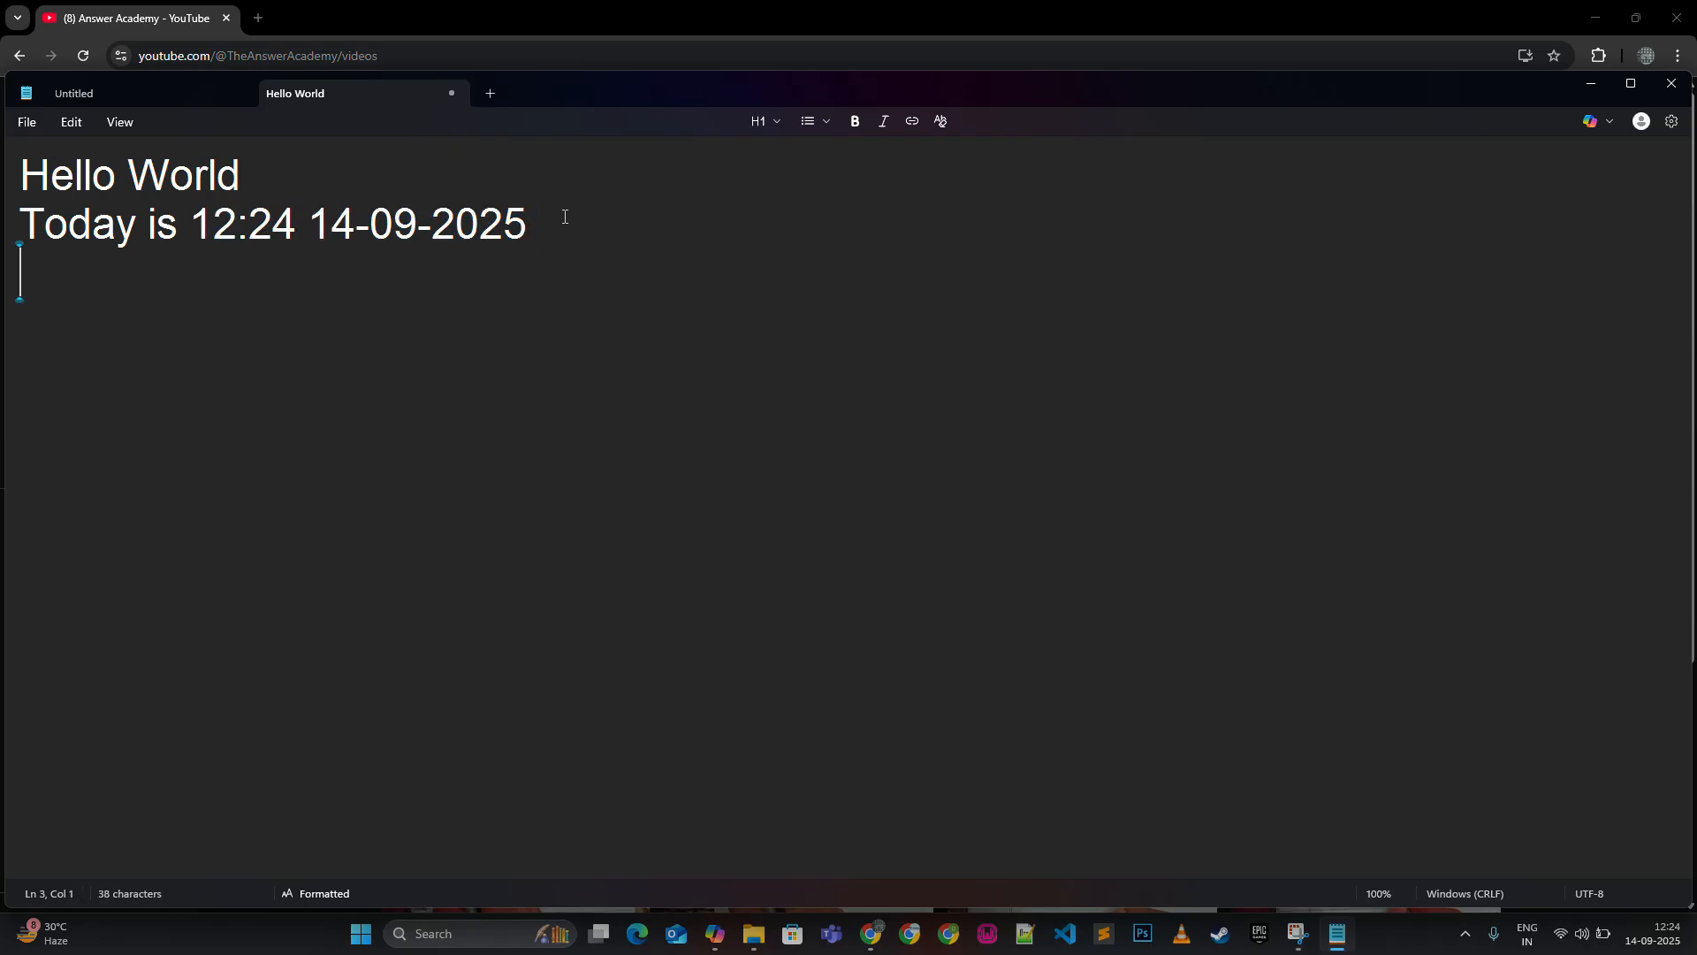
type("Tpod")
key("BackSpace")
key("BackSpace")
key("BackSpace")
type("oday")
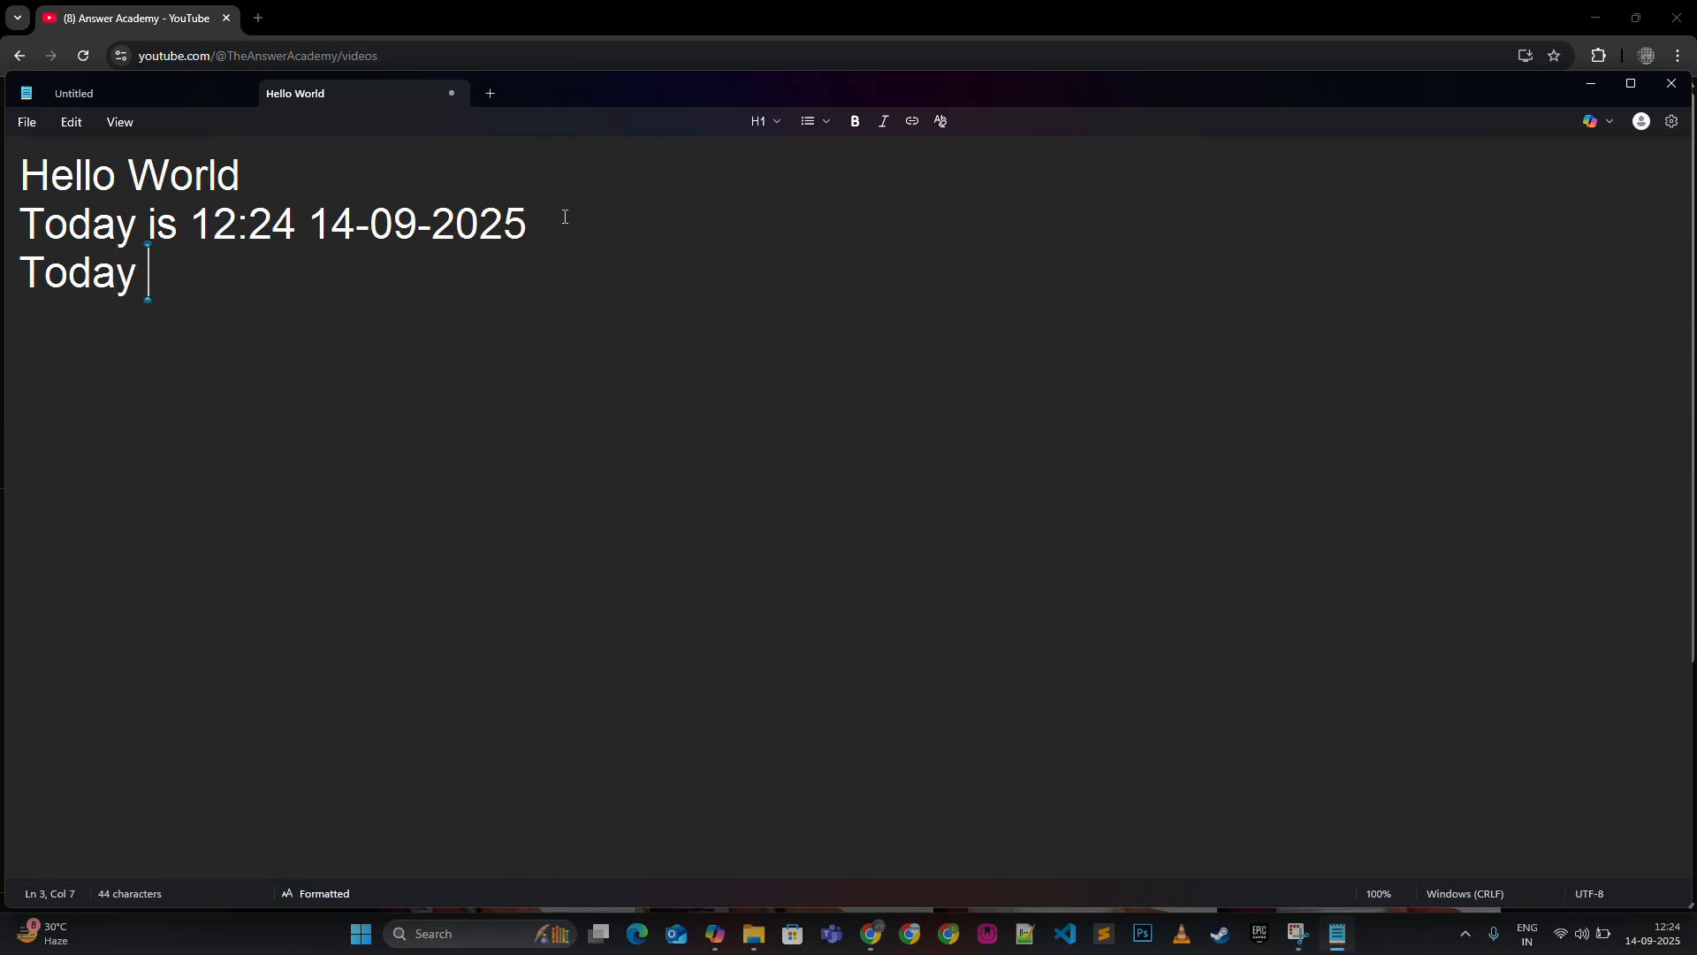
key("F5")
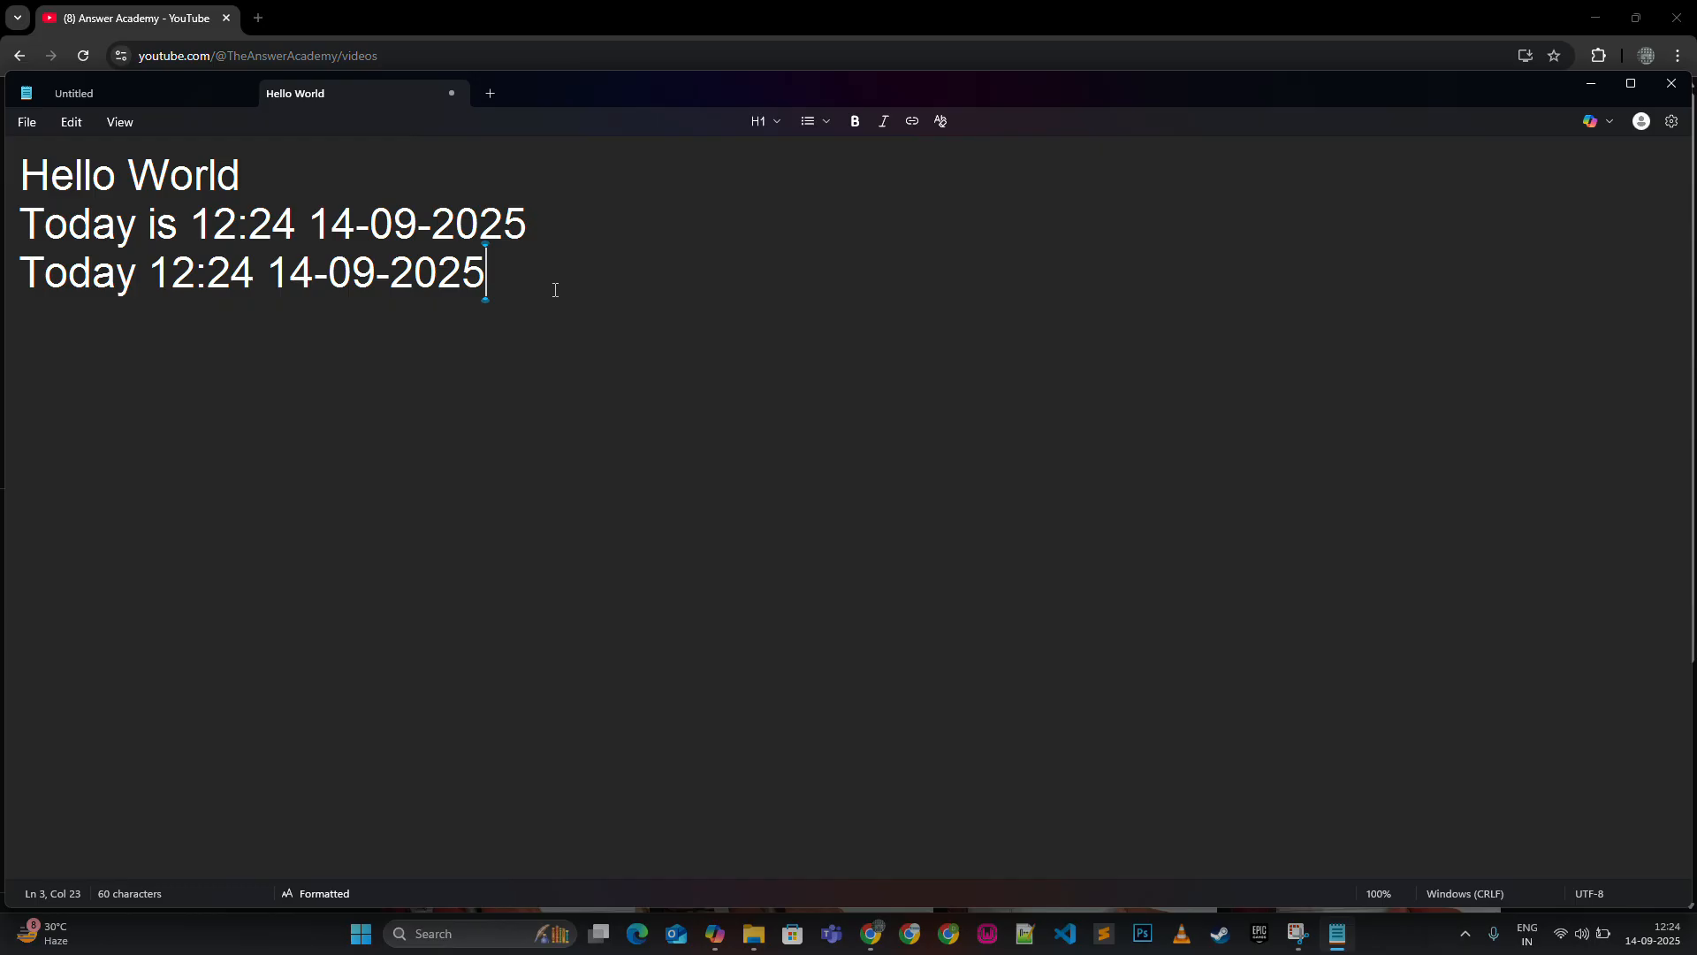
- Replace the entire document text with "Hello World"
key("ctrl+a")
key("BackSpace")
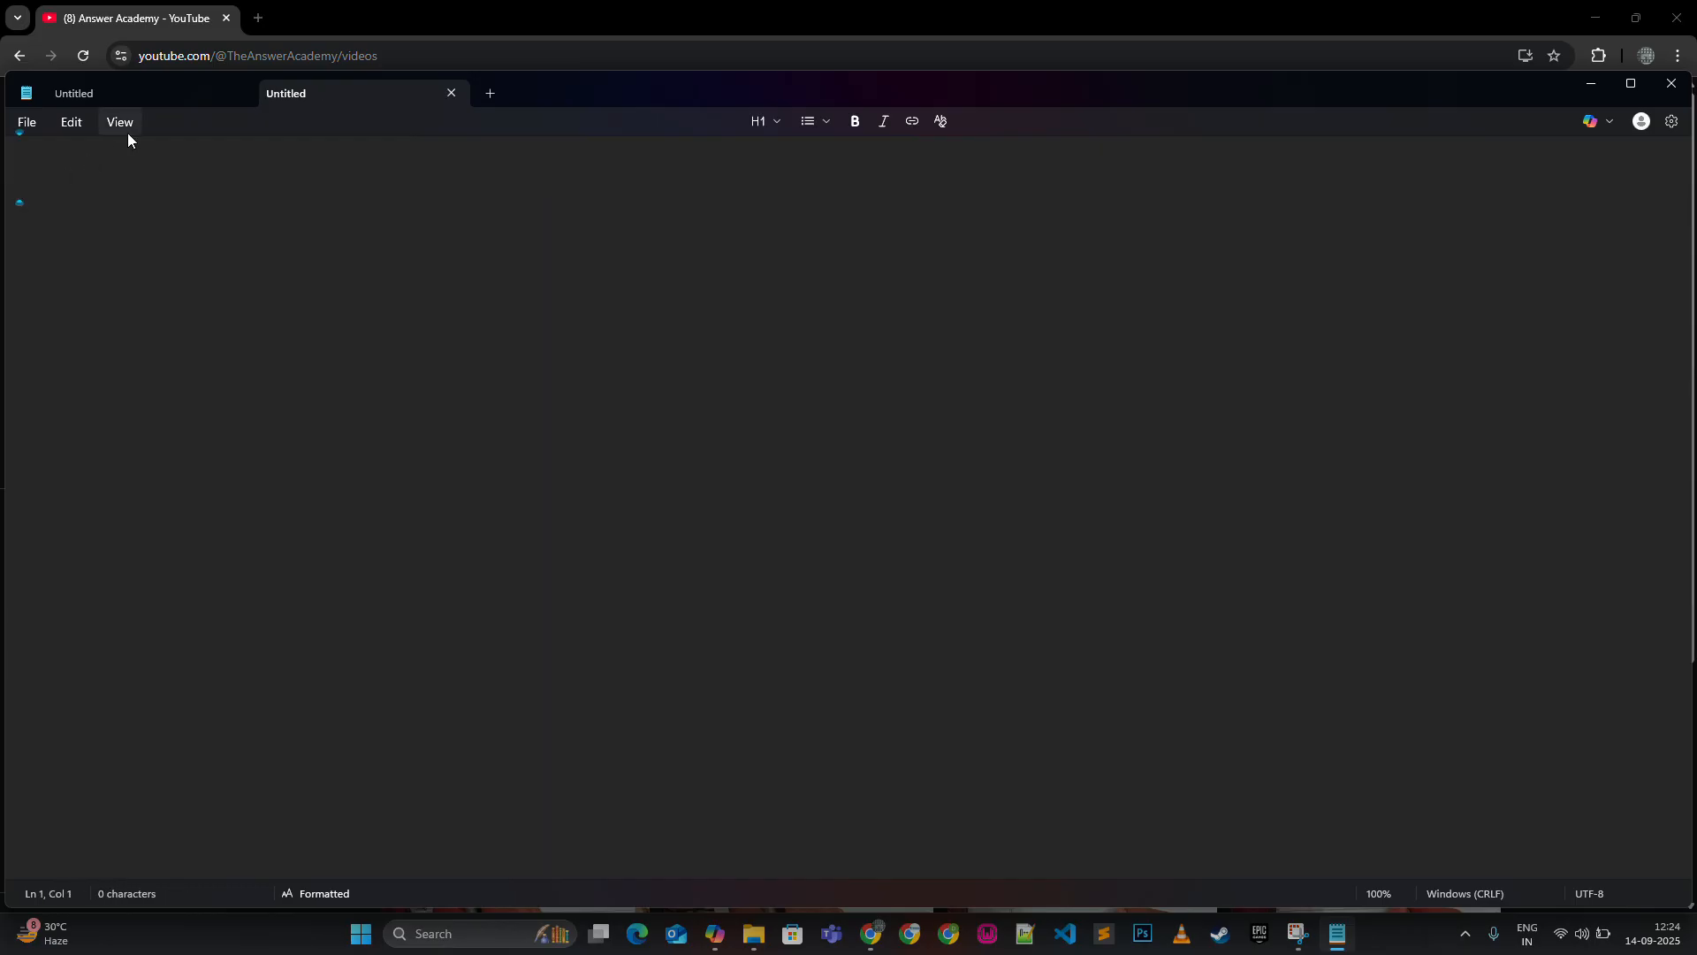
left_click(130, 125)
left_click(53, 172)
type("Hell")
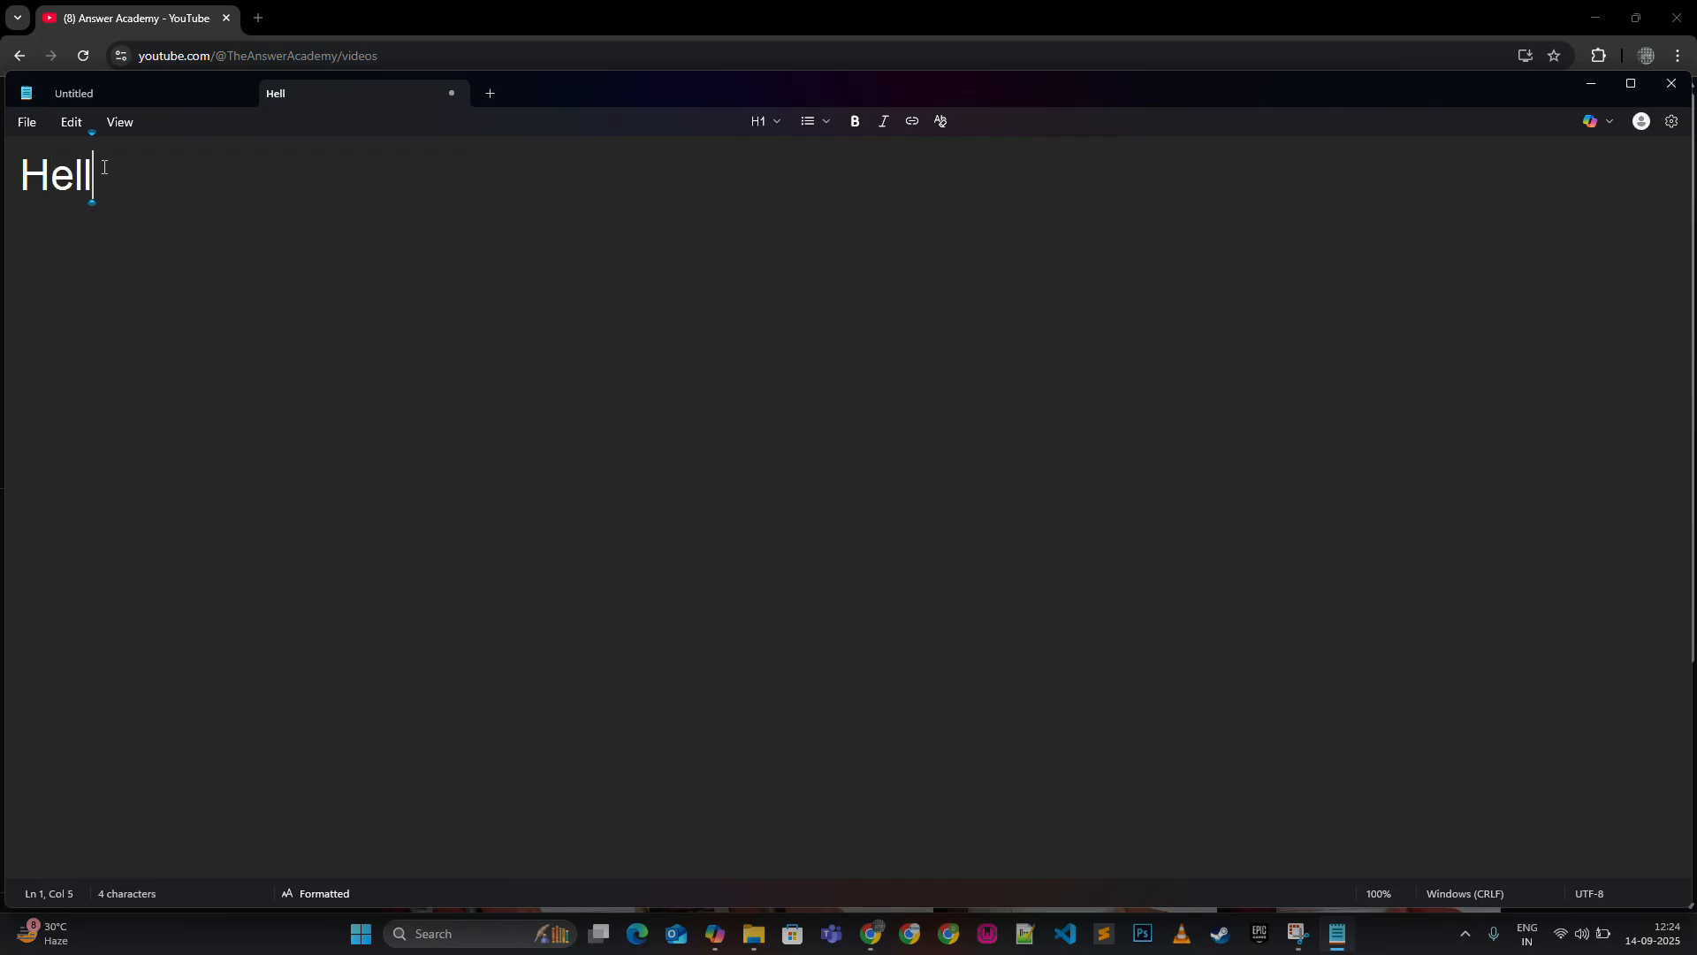
type("o World")
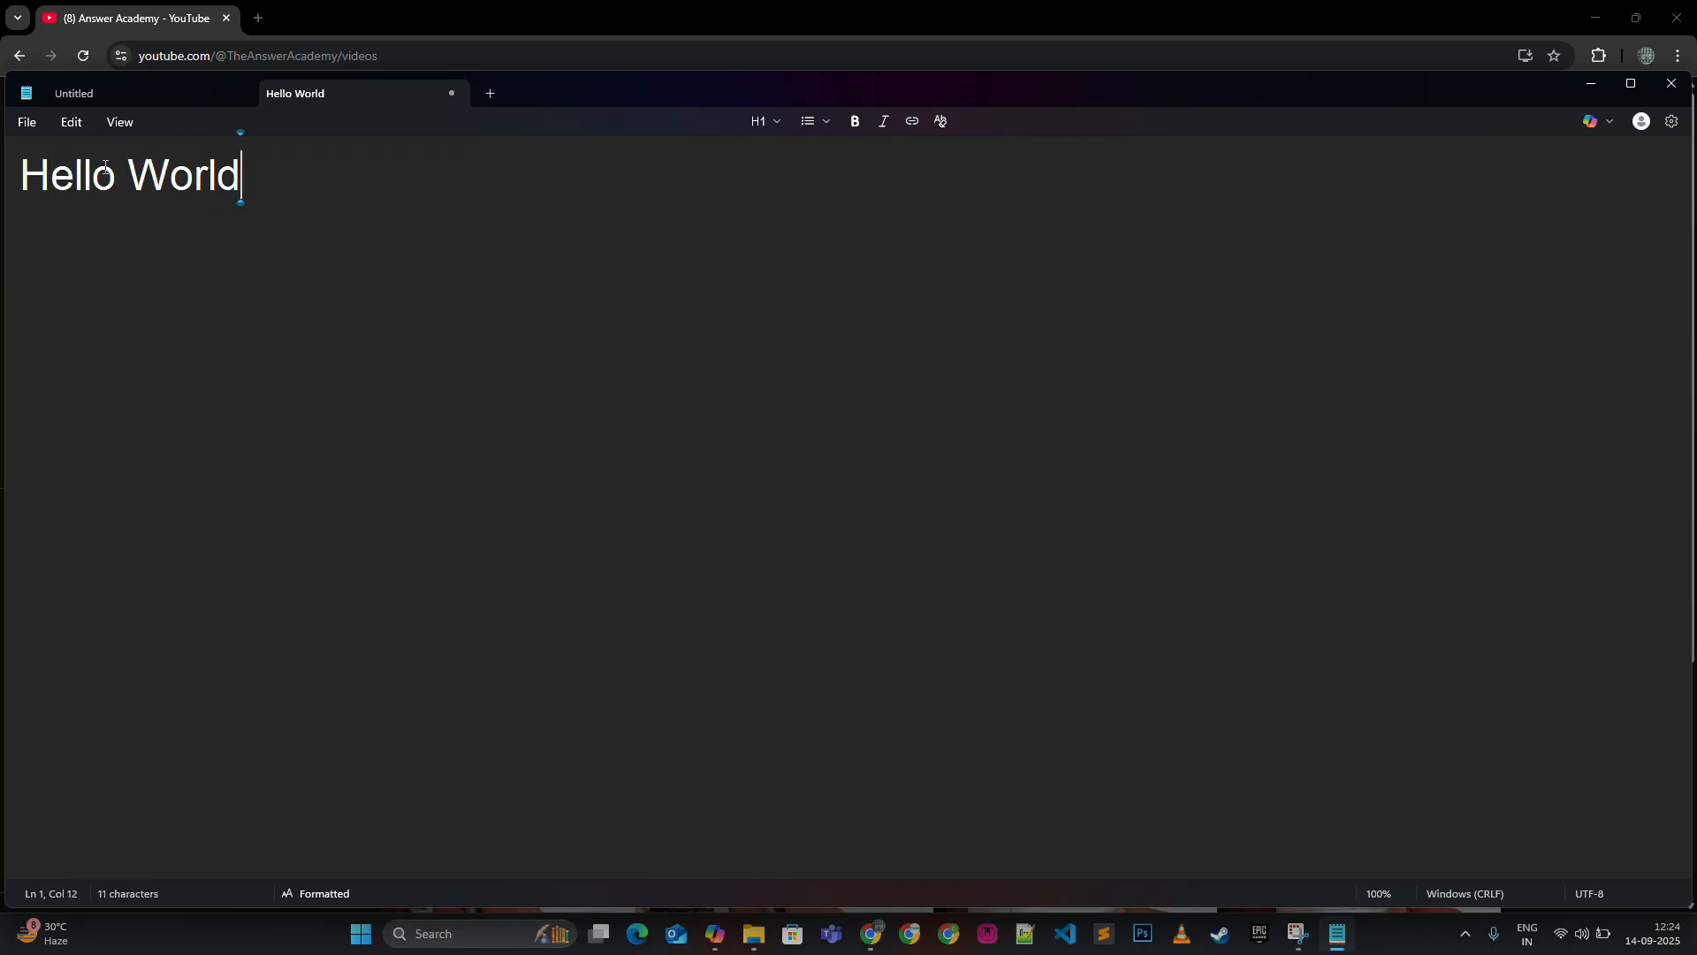
- Zoom in on the document twice, to 120%, and delete the last letter of "World"
left_click(120, 123)
mouse_move(153, 152)
left_click(352, 160)
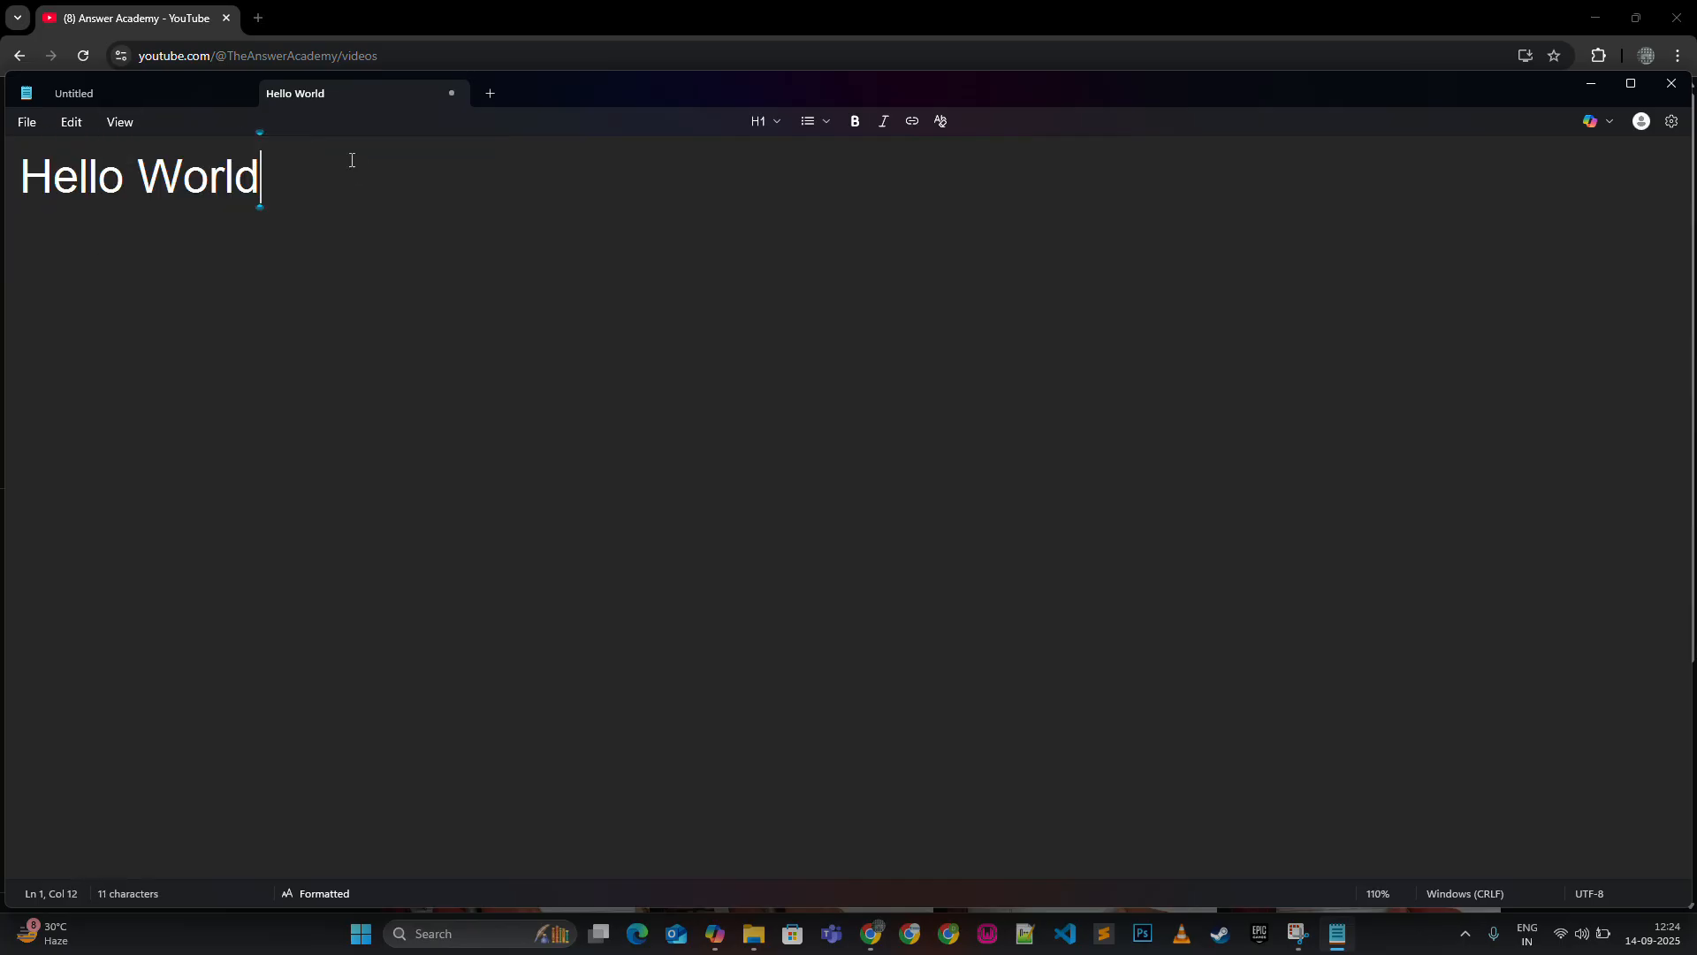
left_click(119, 123)
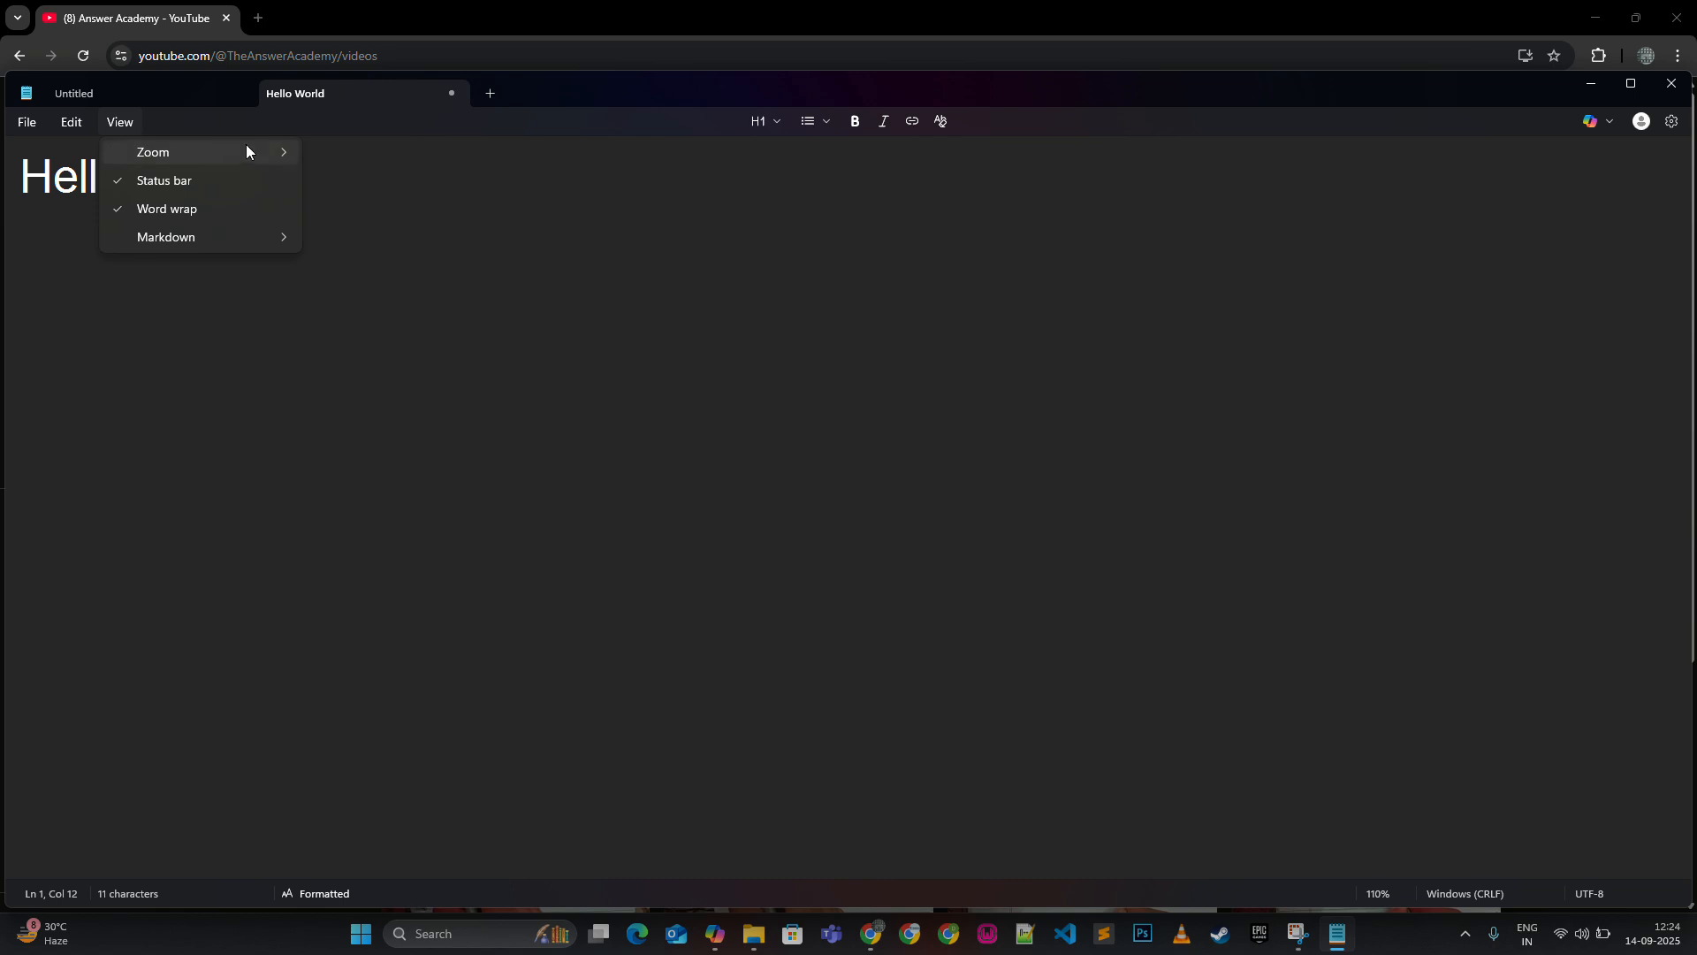
mouse_move(246, 148)
left_click(346, 157)
key("BackSpace")
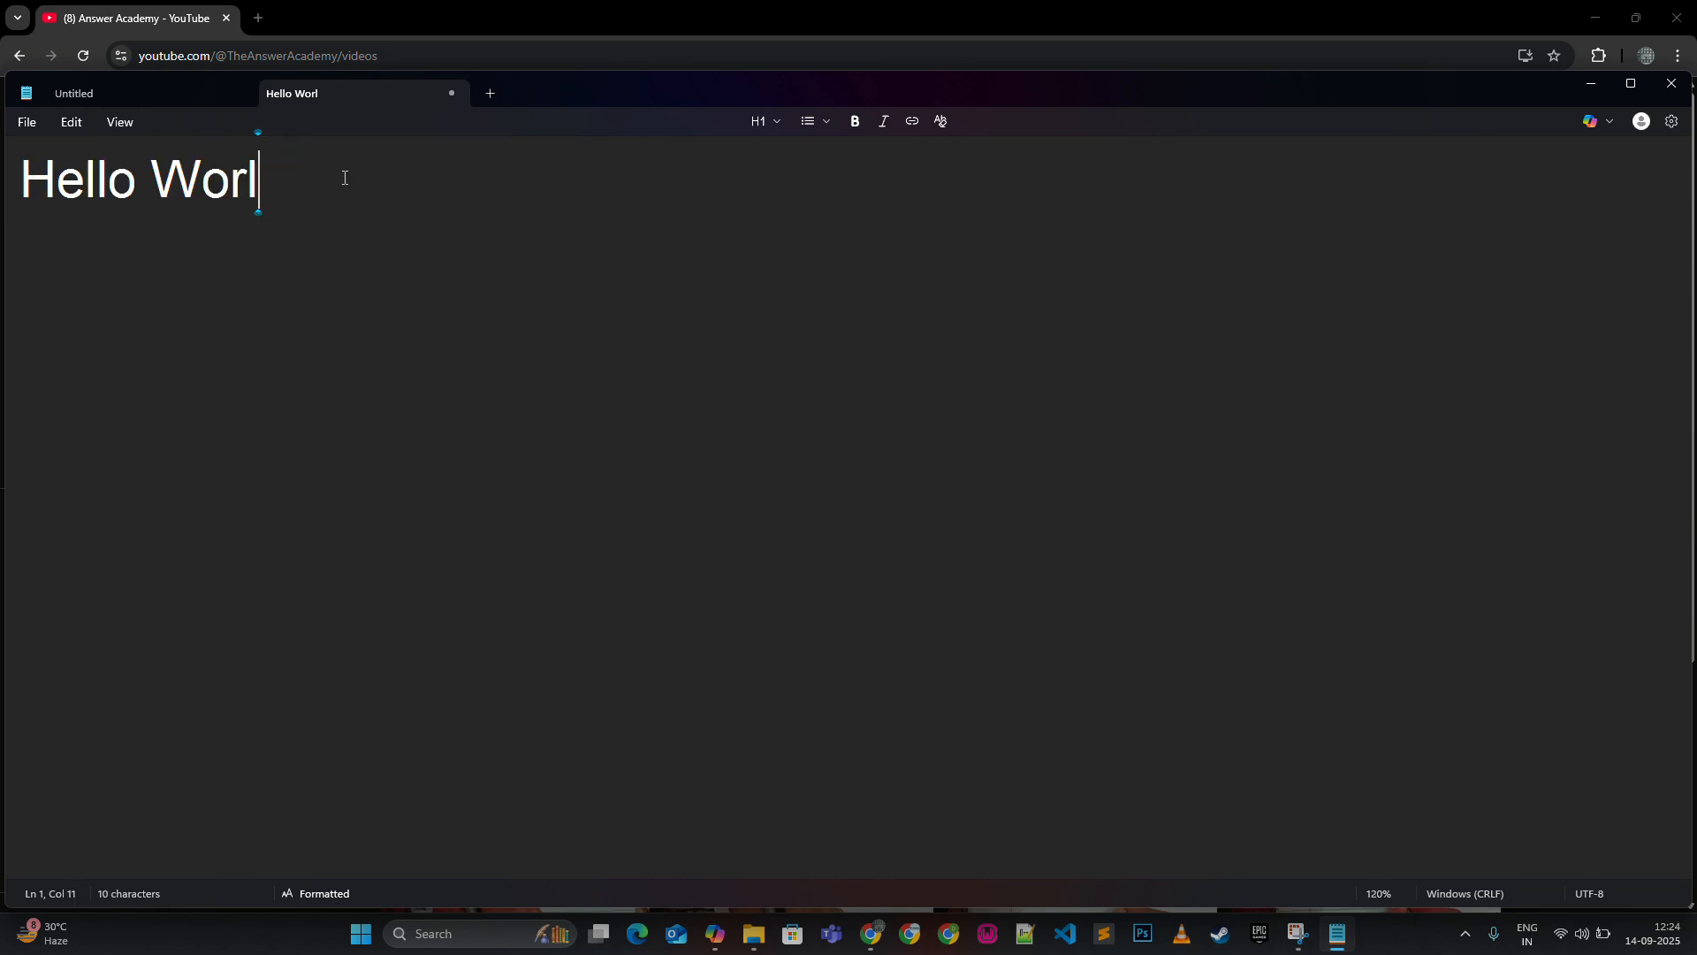
- Zoom out one level, restore the default zoom, and retype the missing "d" of "World"
left_click(124, 127)
mouse_move(205, 159)
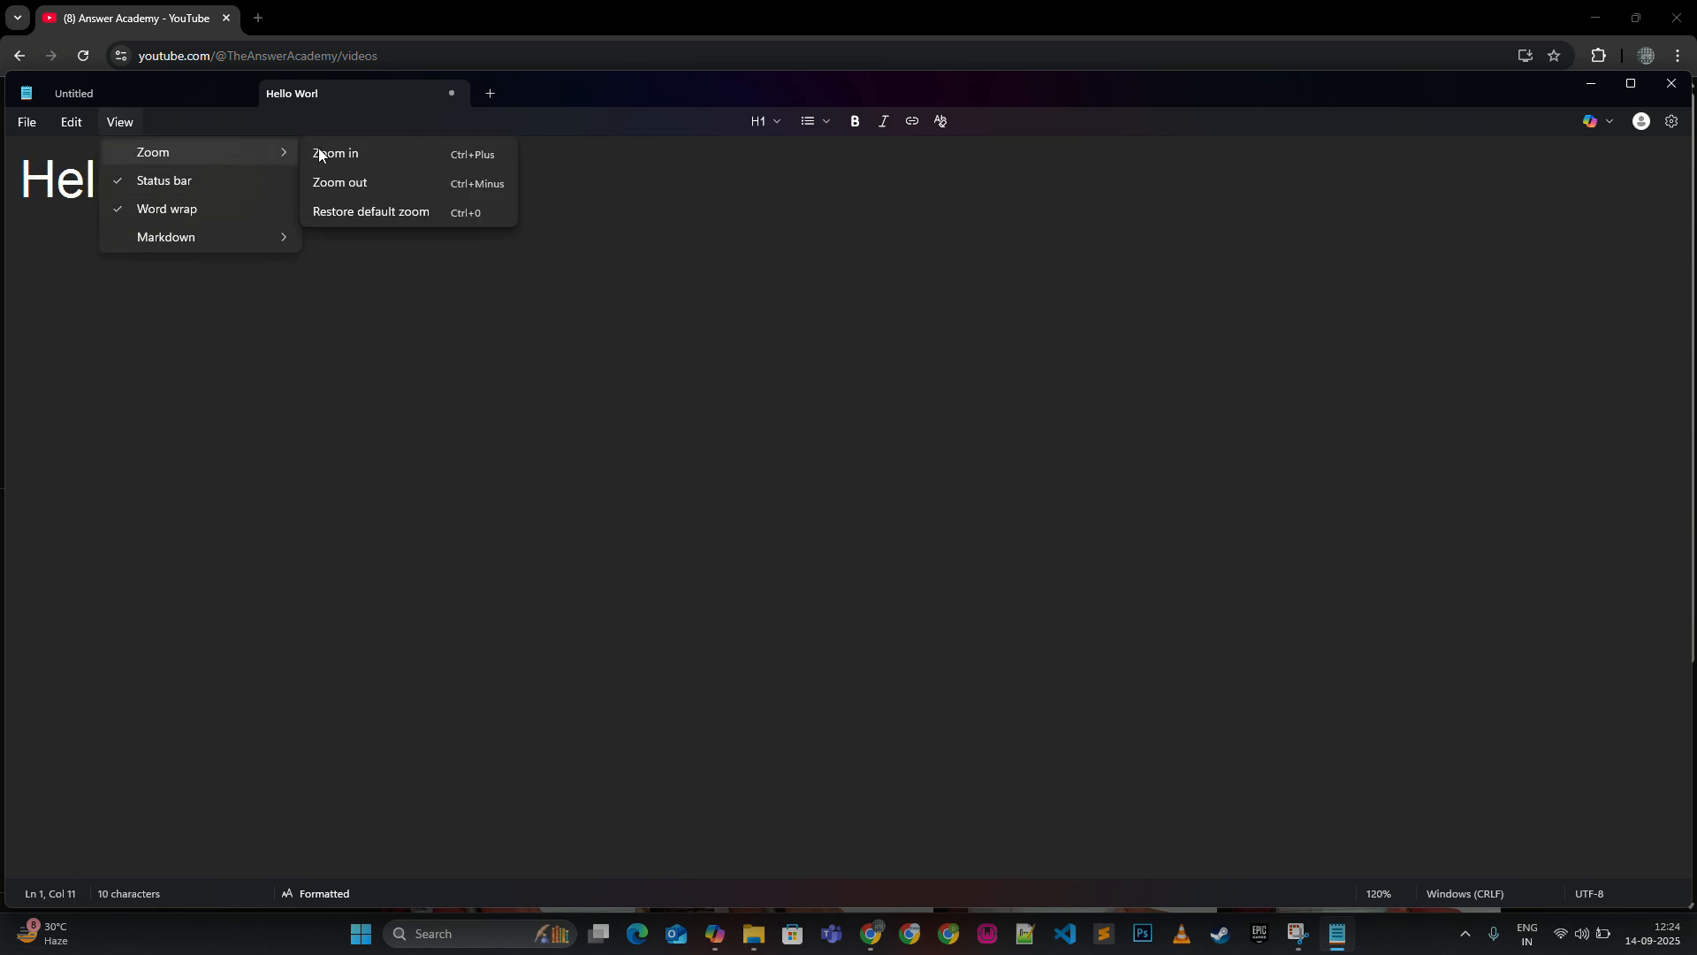
left_click(366, 180)
left_click(113, 124)
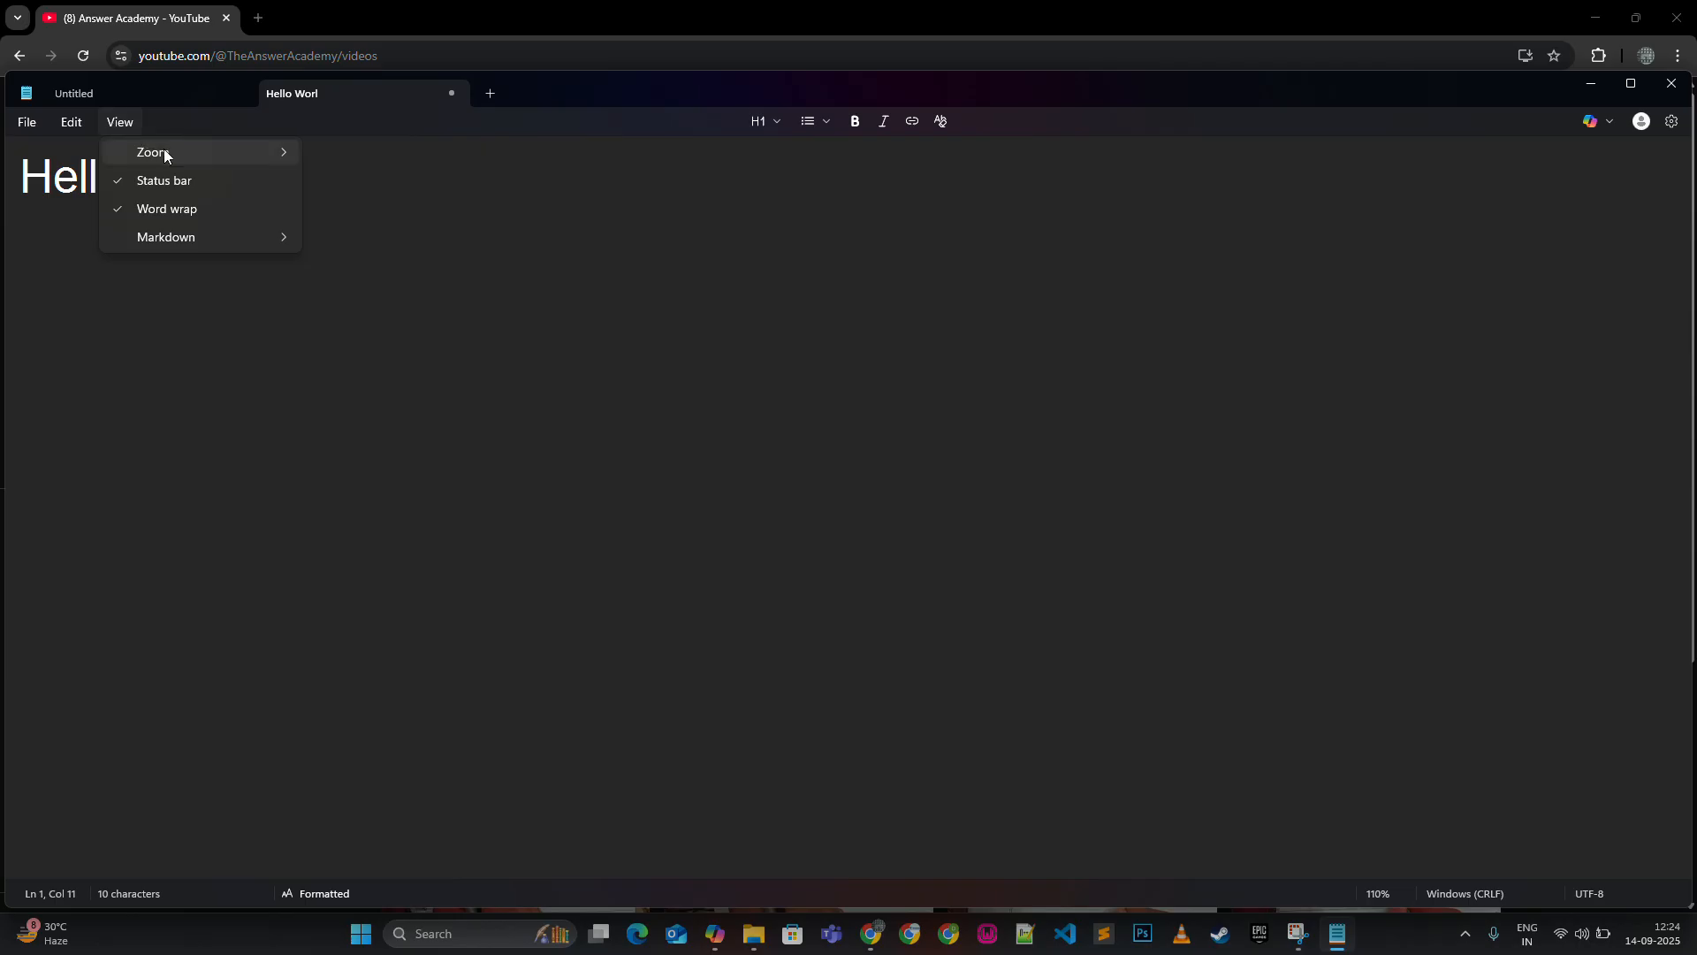
mouse_move(163, 150)
left_click(352, 214)
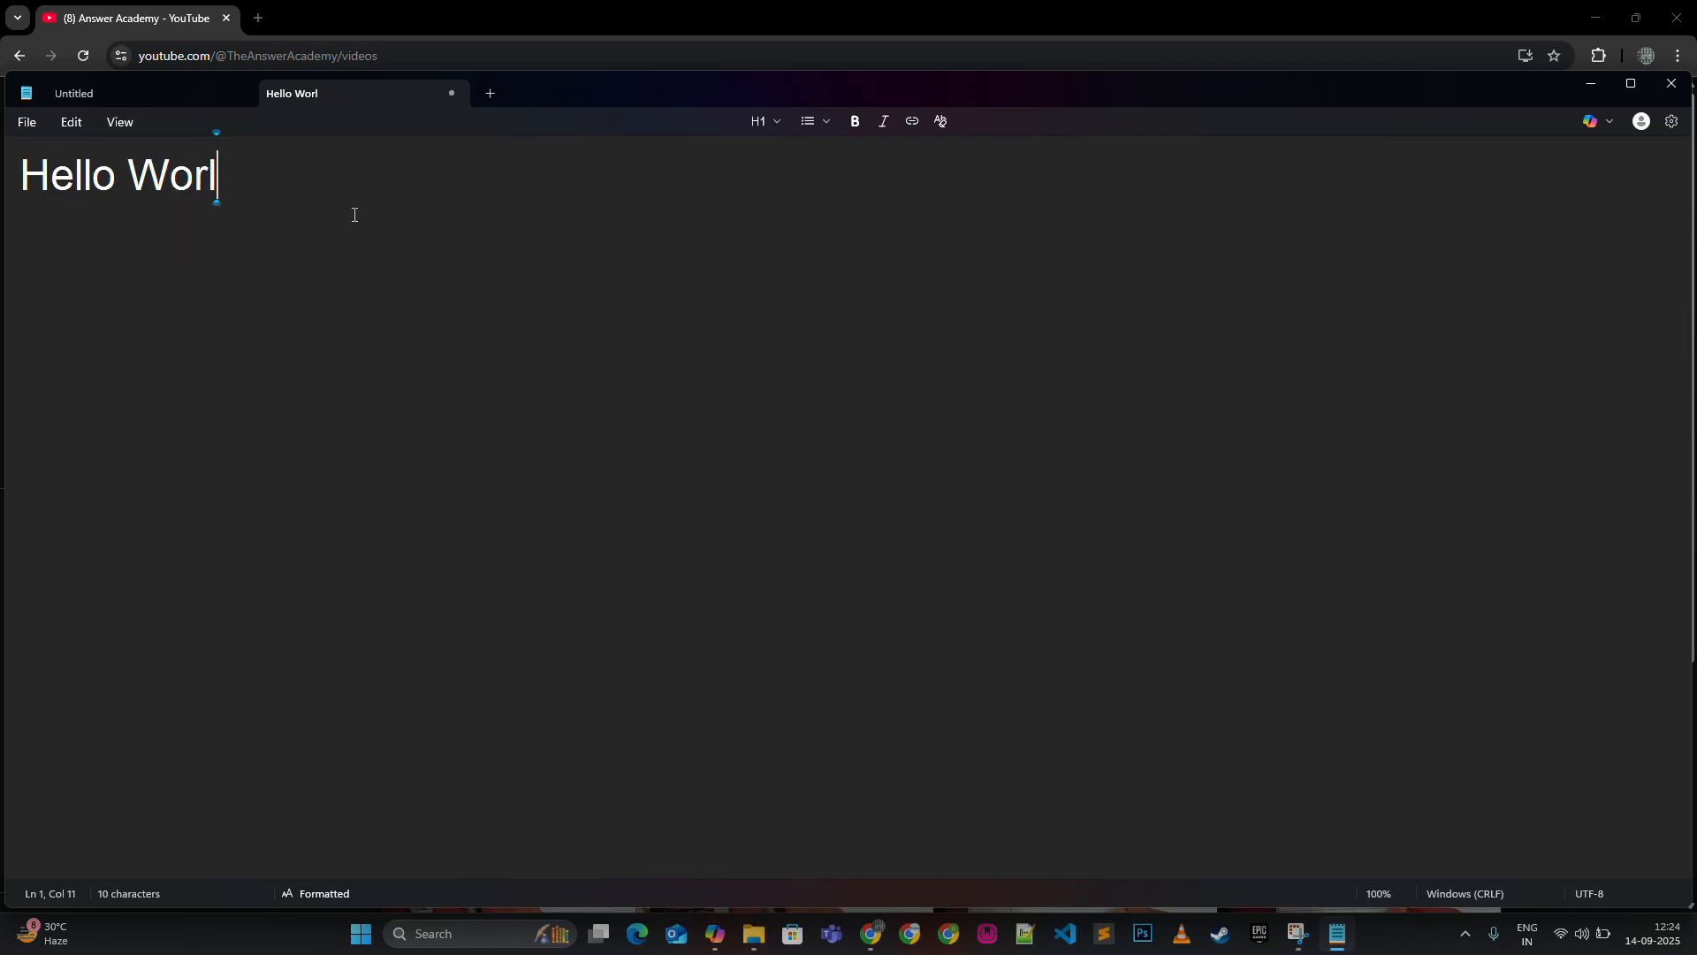
type("d")
- Hide the status bar and show it again
left_click(116, 128)
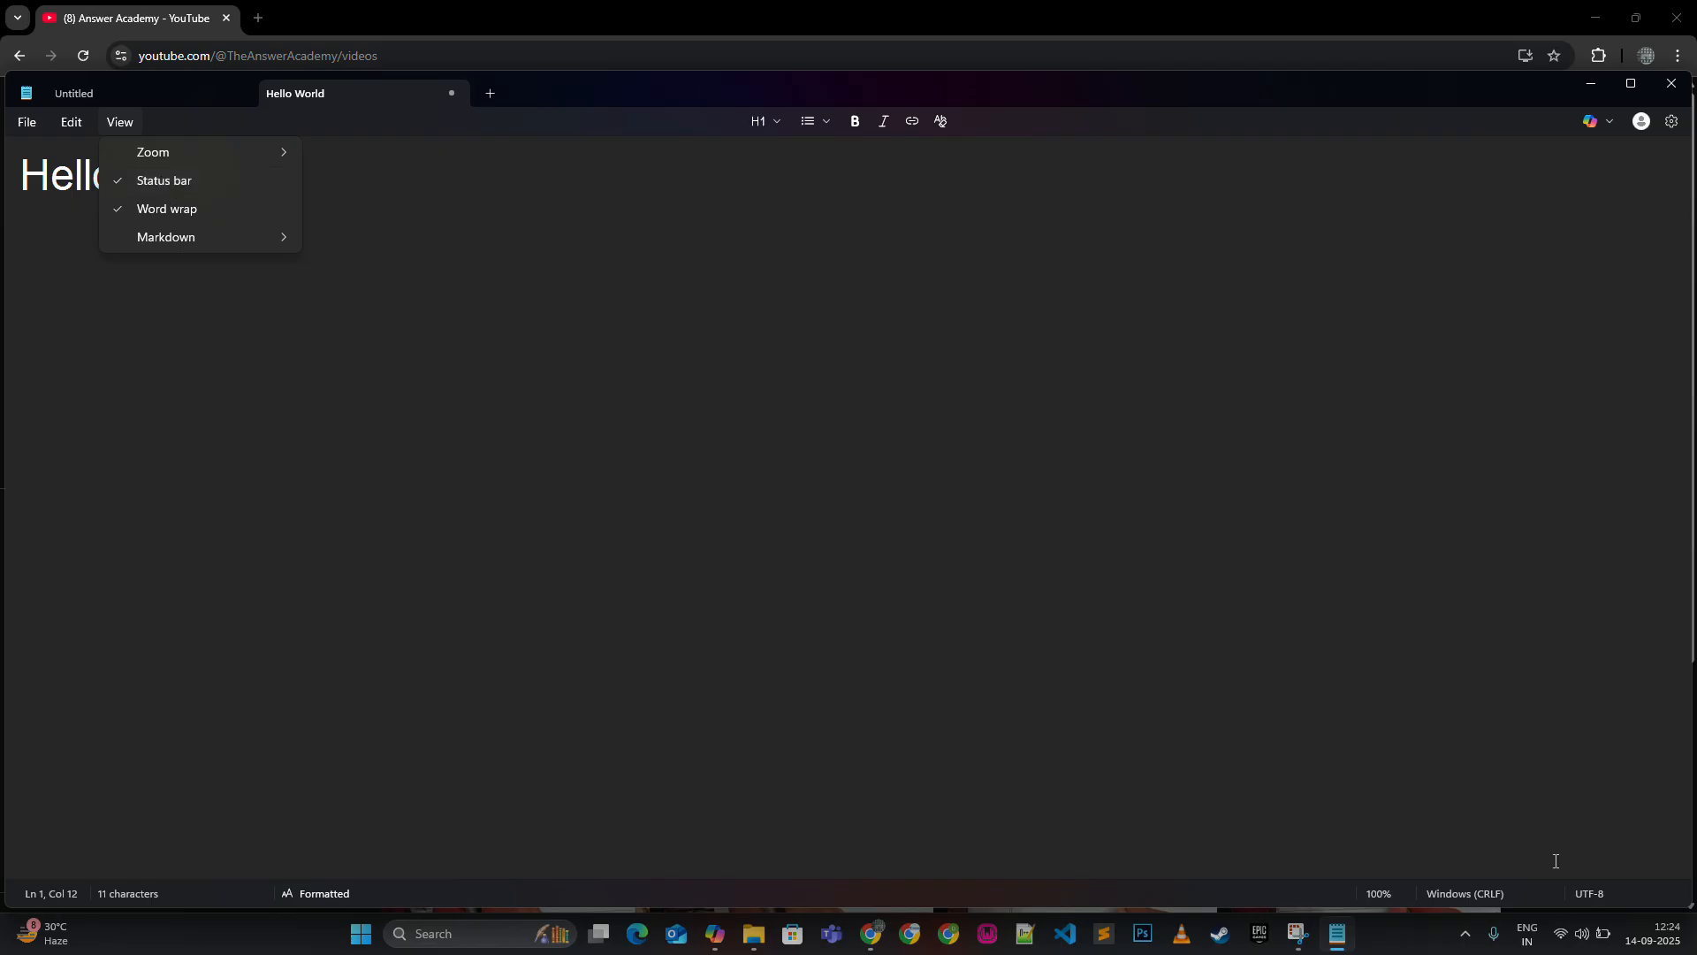
left_click(158, 186)
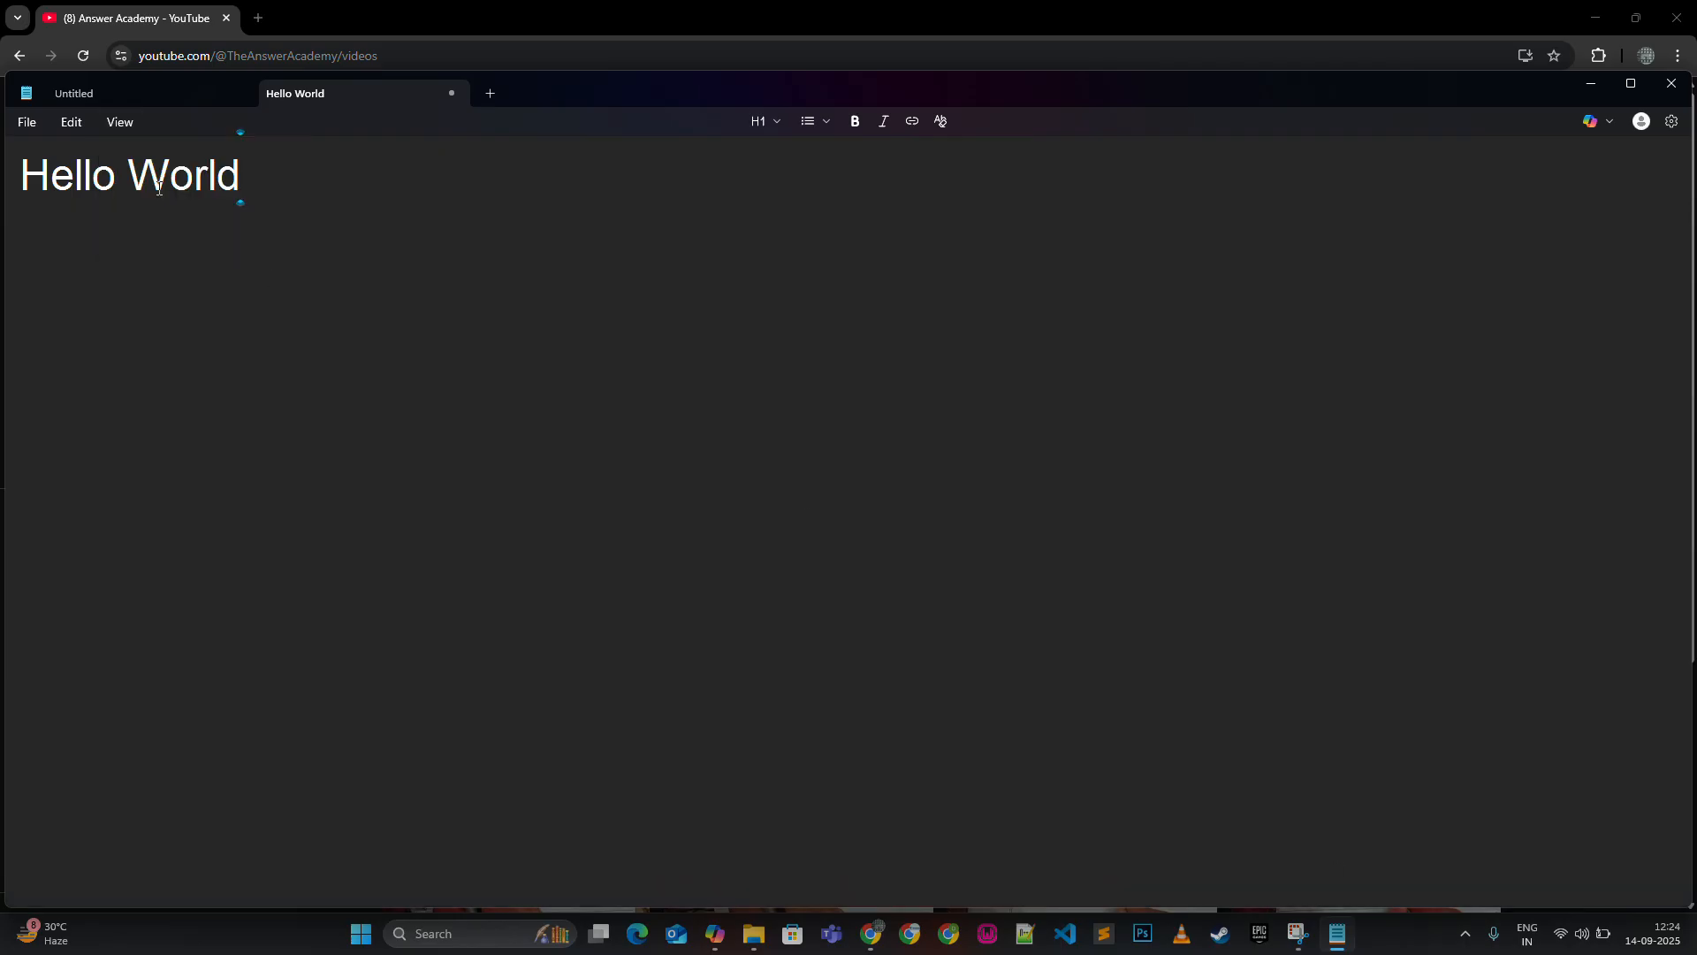
left_click(116, 121)
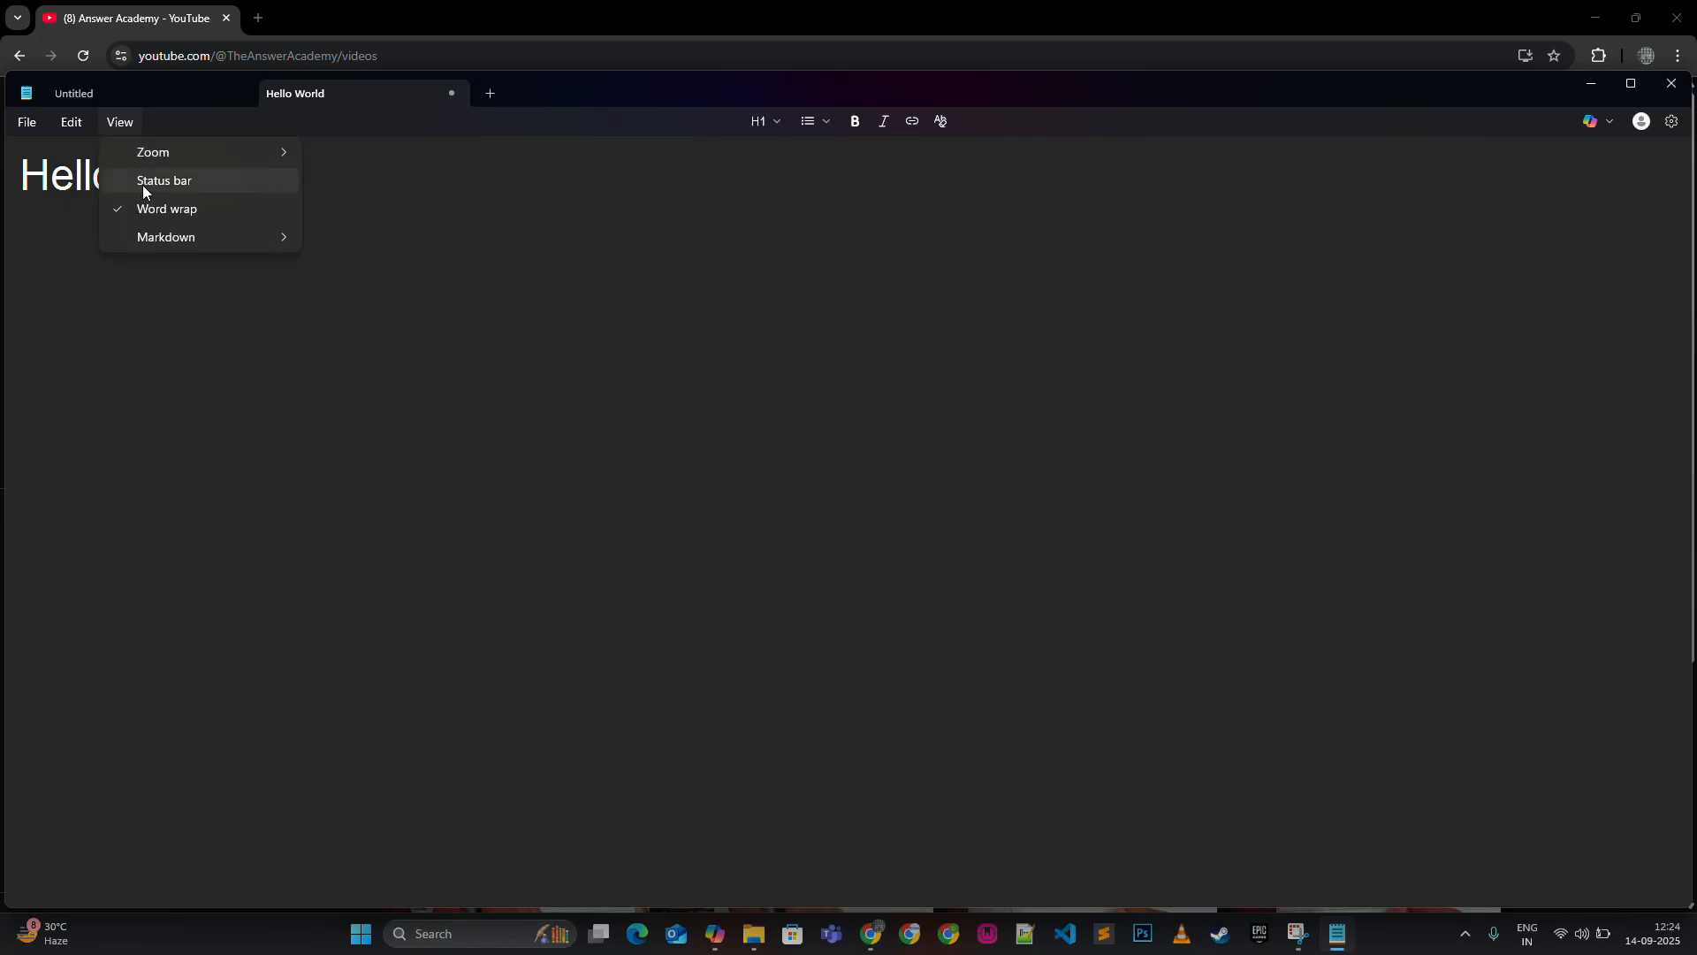
left_click(146, 188)
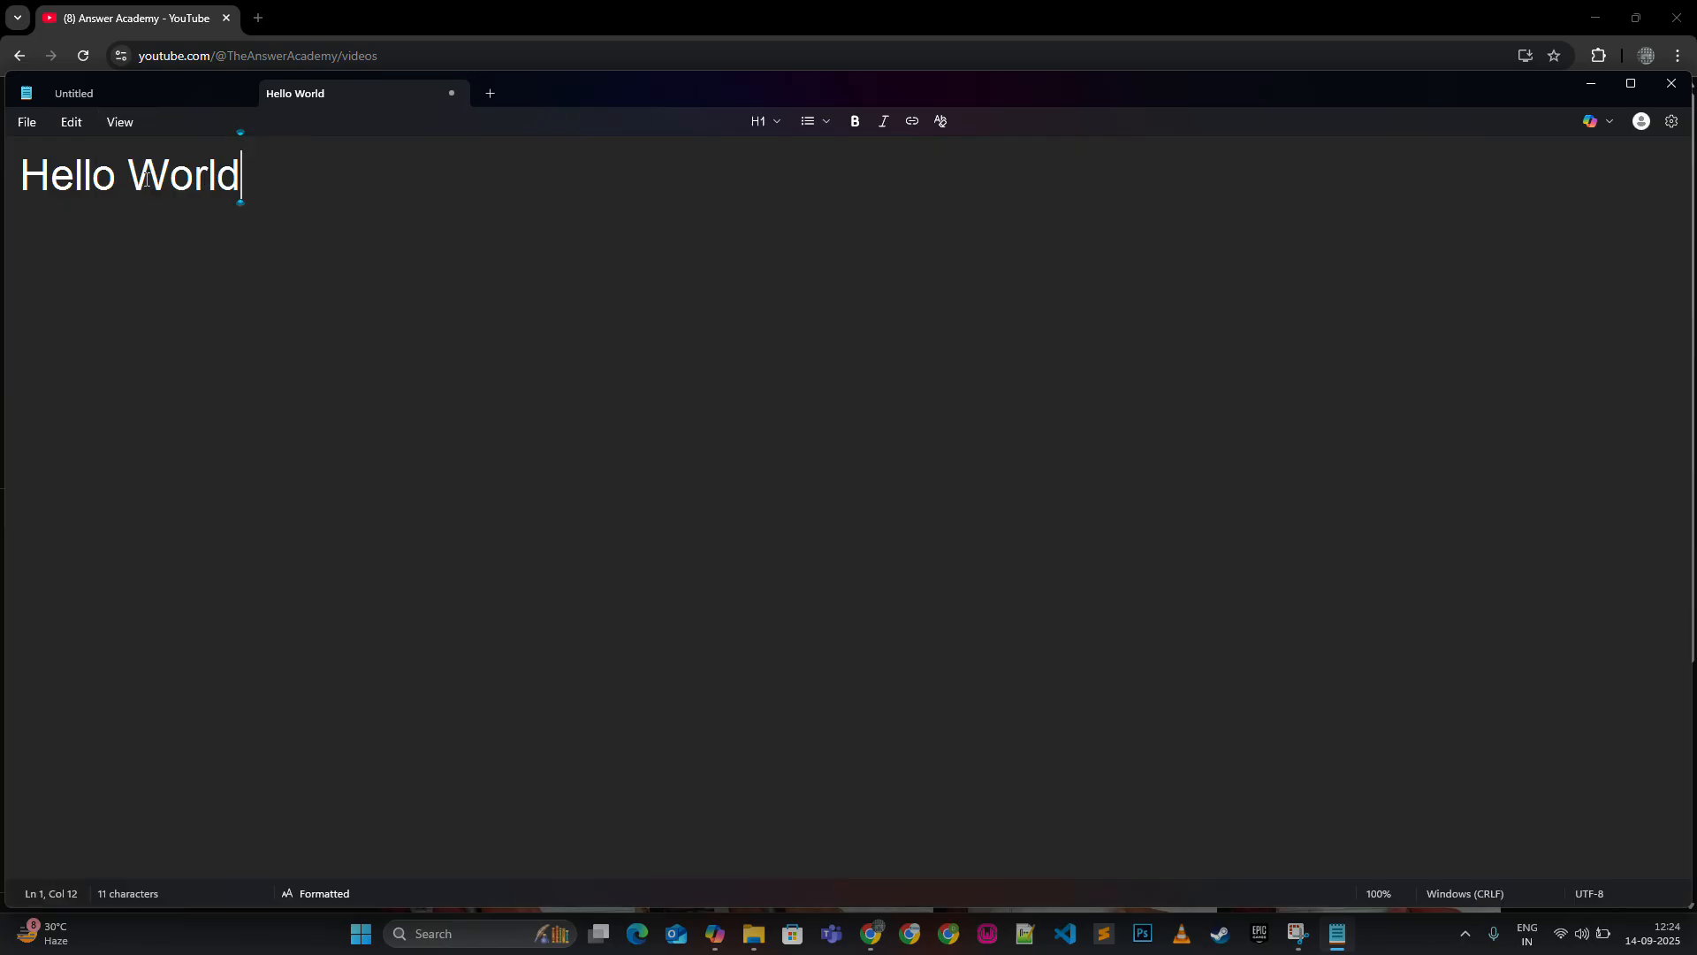
- Copy the "Hello World" text and paste it repeatedly after itself until it fills several lines
left_click(113, 123)
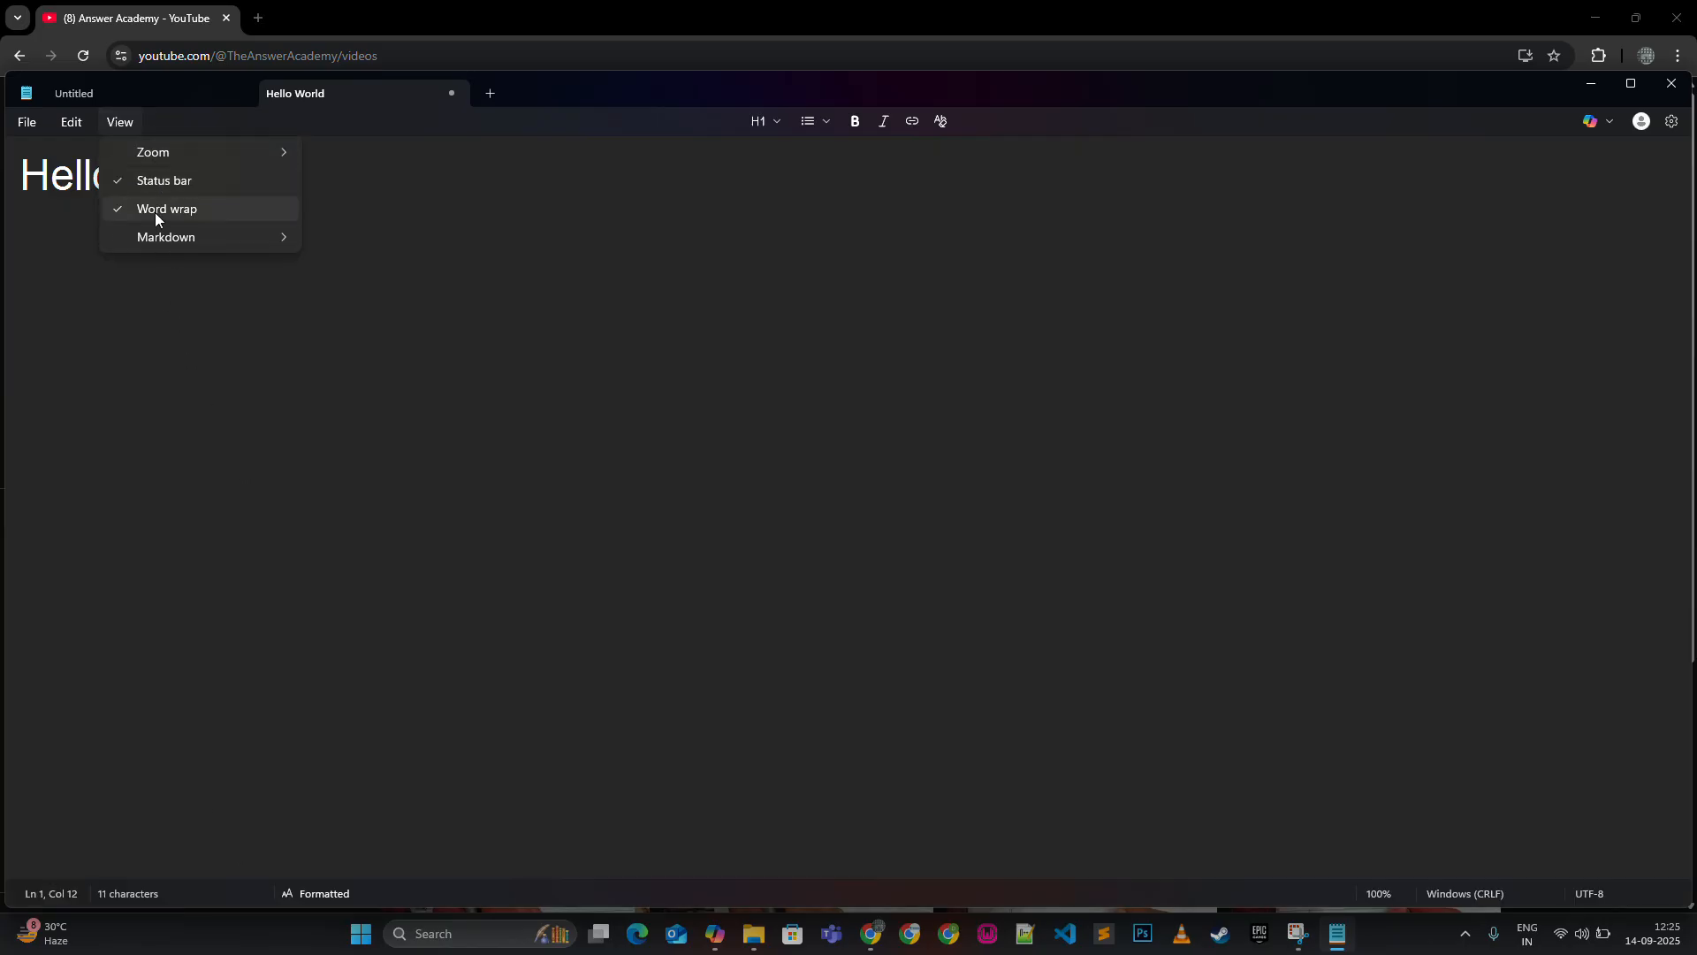
left_click(155, 213)
triple_click(293, 170)
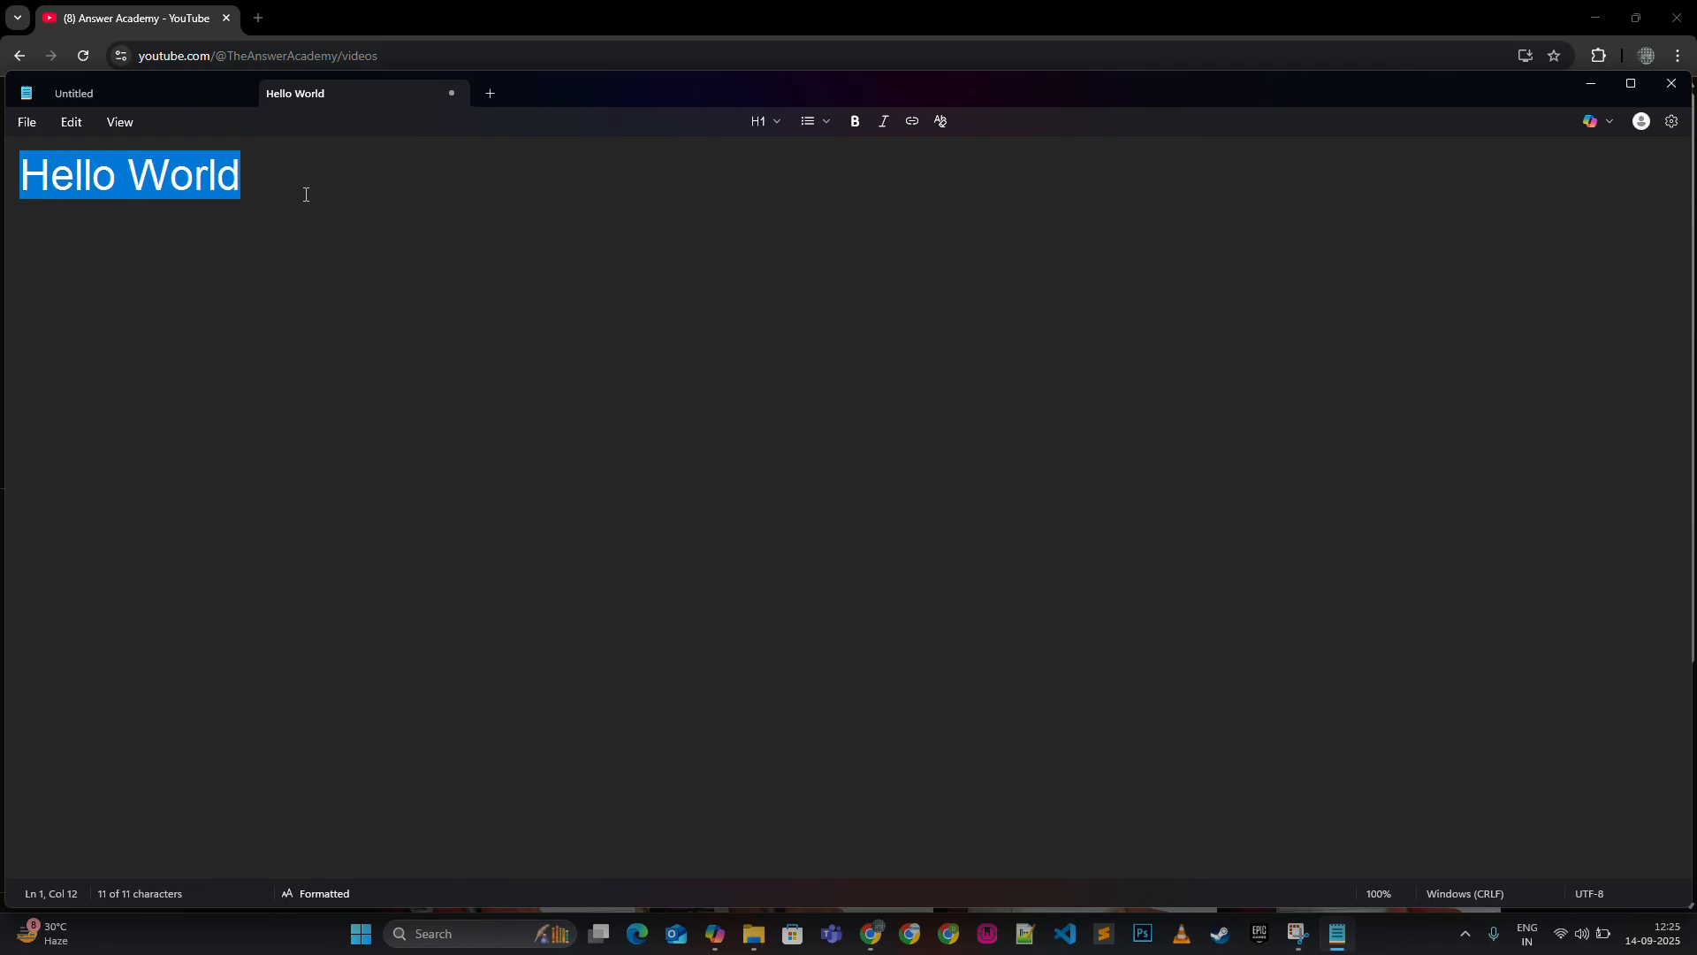
left_click(307, 183)
key("ctrl+a")
key("ctrl+c")
left_click(398, 194)
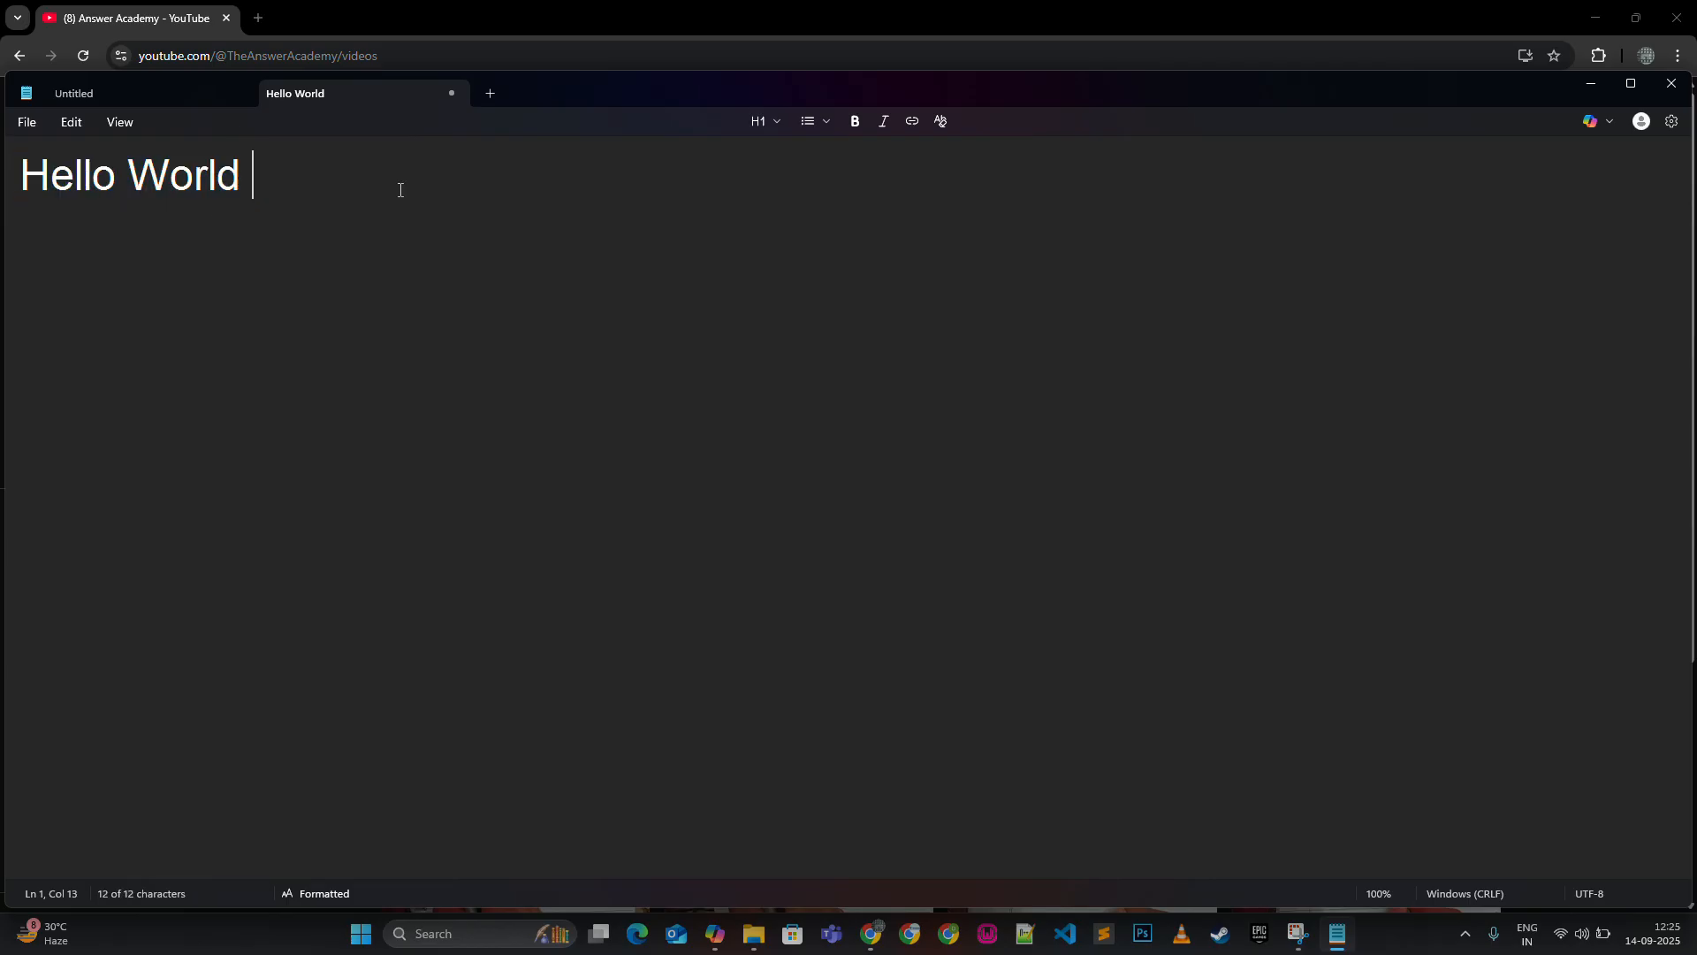
key("ctrl+v")
key("ctrl+v")
key("ctrl+v")
key("ctrl+v")
key("ctrl+v")
key("ctrl+v")
key("ctrl+v")
key("ctrl+v")
key("ctrl+v")
key("ctrl+v")
key("ctrl+v")
key("ctrl+v")
key("ctrl+v")
key("ctrl+v")
key("ctrl+v")
key("ctrl+v")
key("ctrl+v")
key("ctrl+v")
key("ctrl+v")
key("ctrl+v")
key("ctrl+v")
key("ctrl+v")
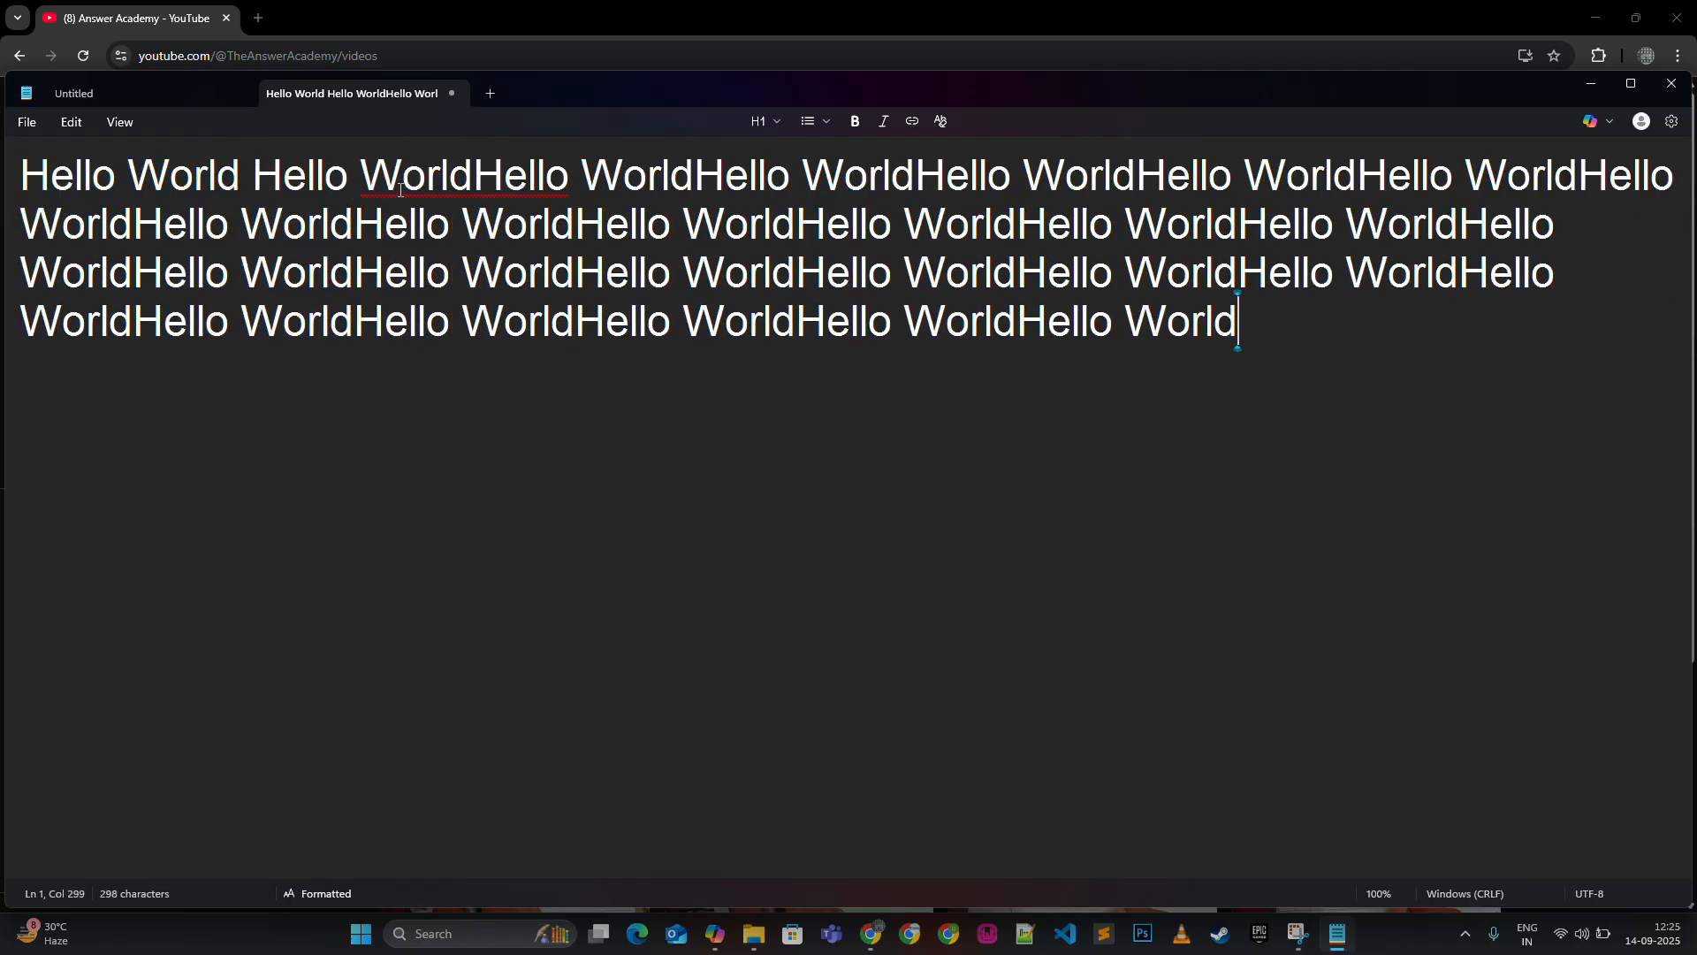
- Turn off word wrap for the repeated text and return to the beginning of the long line
key("ctrl+a")
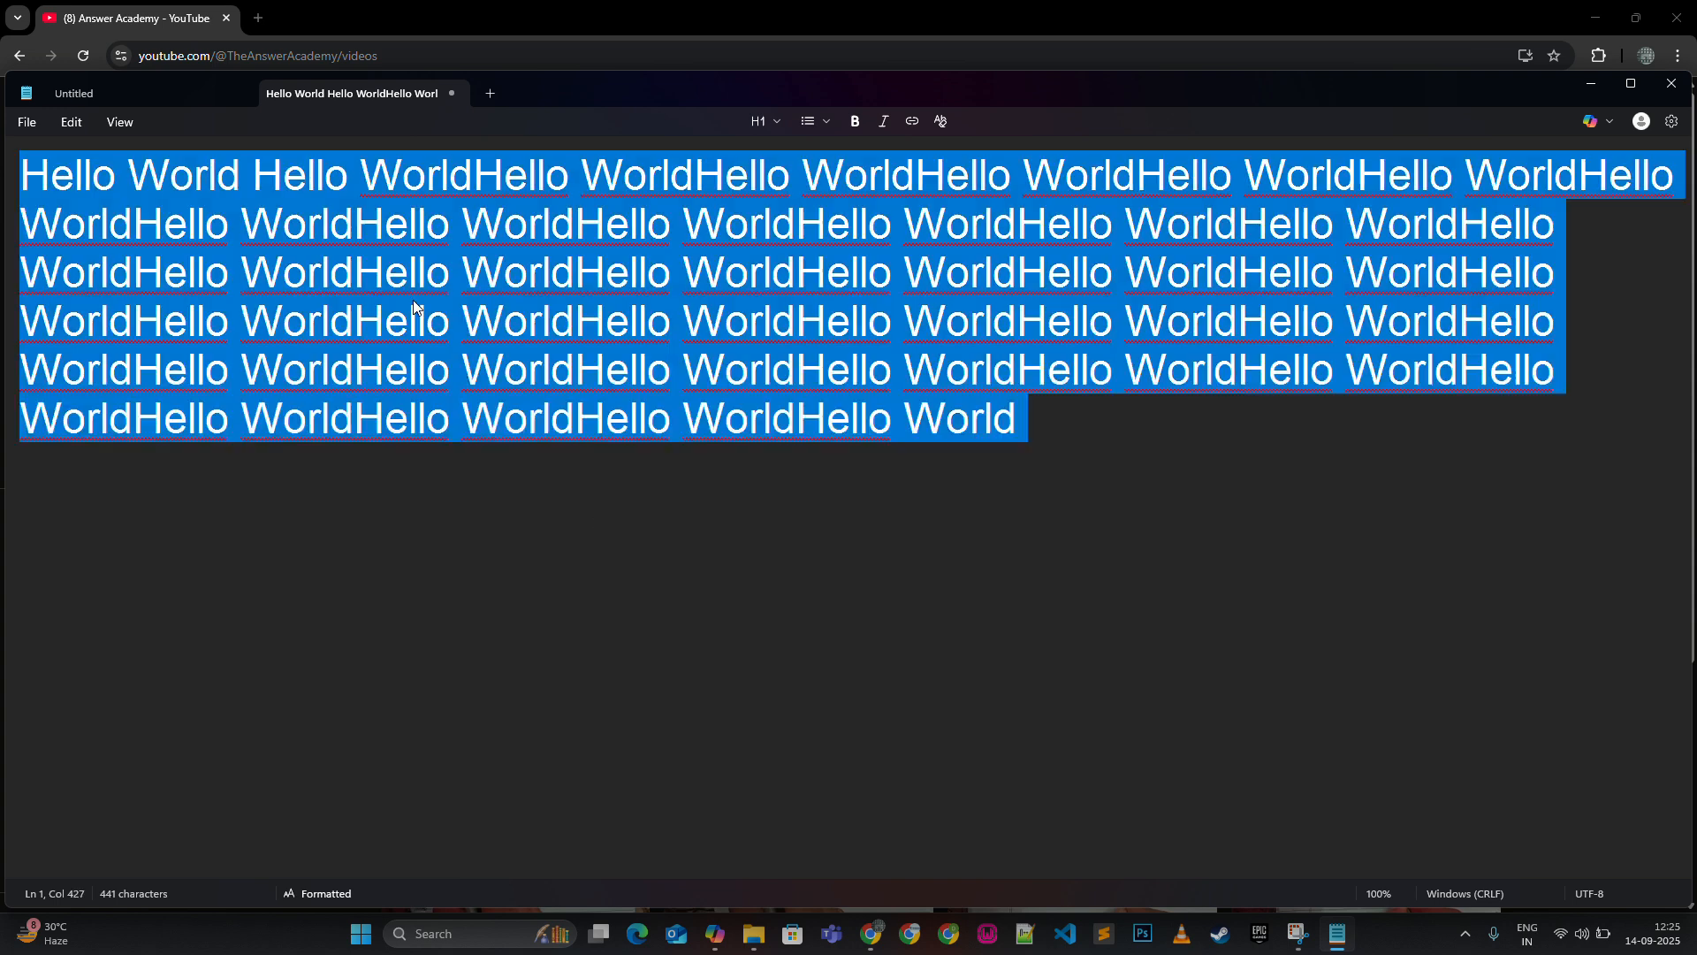
left_click(119, 122)
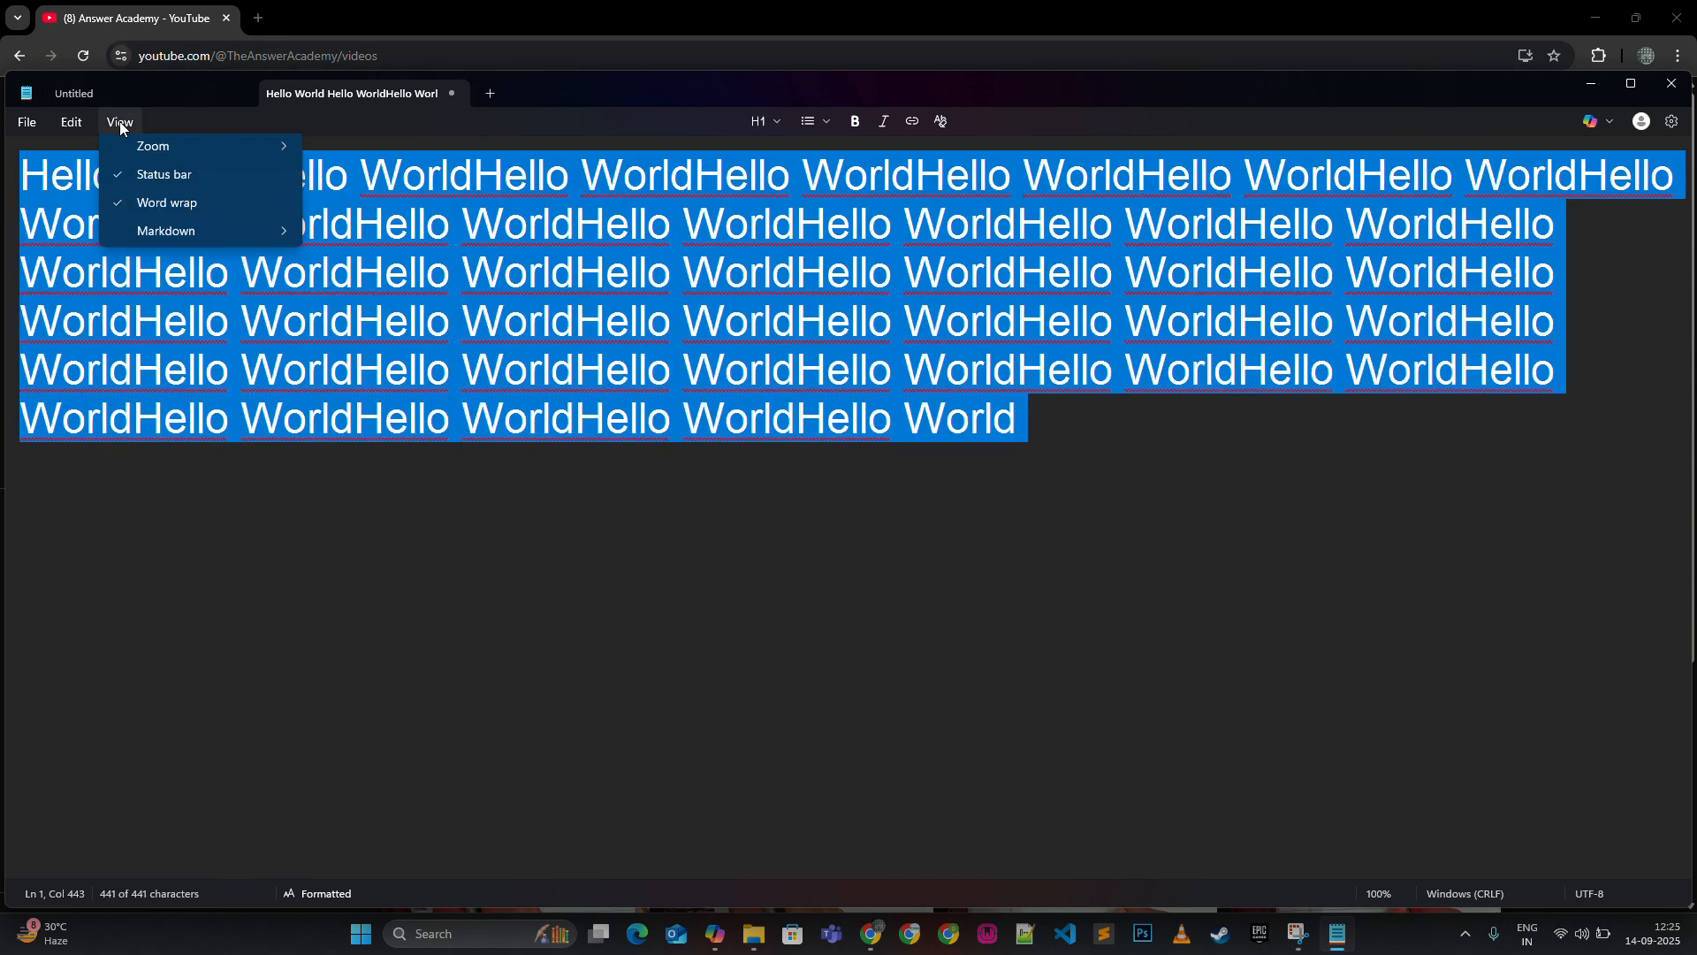
left_click(156, 212)
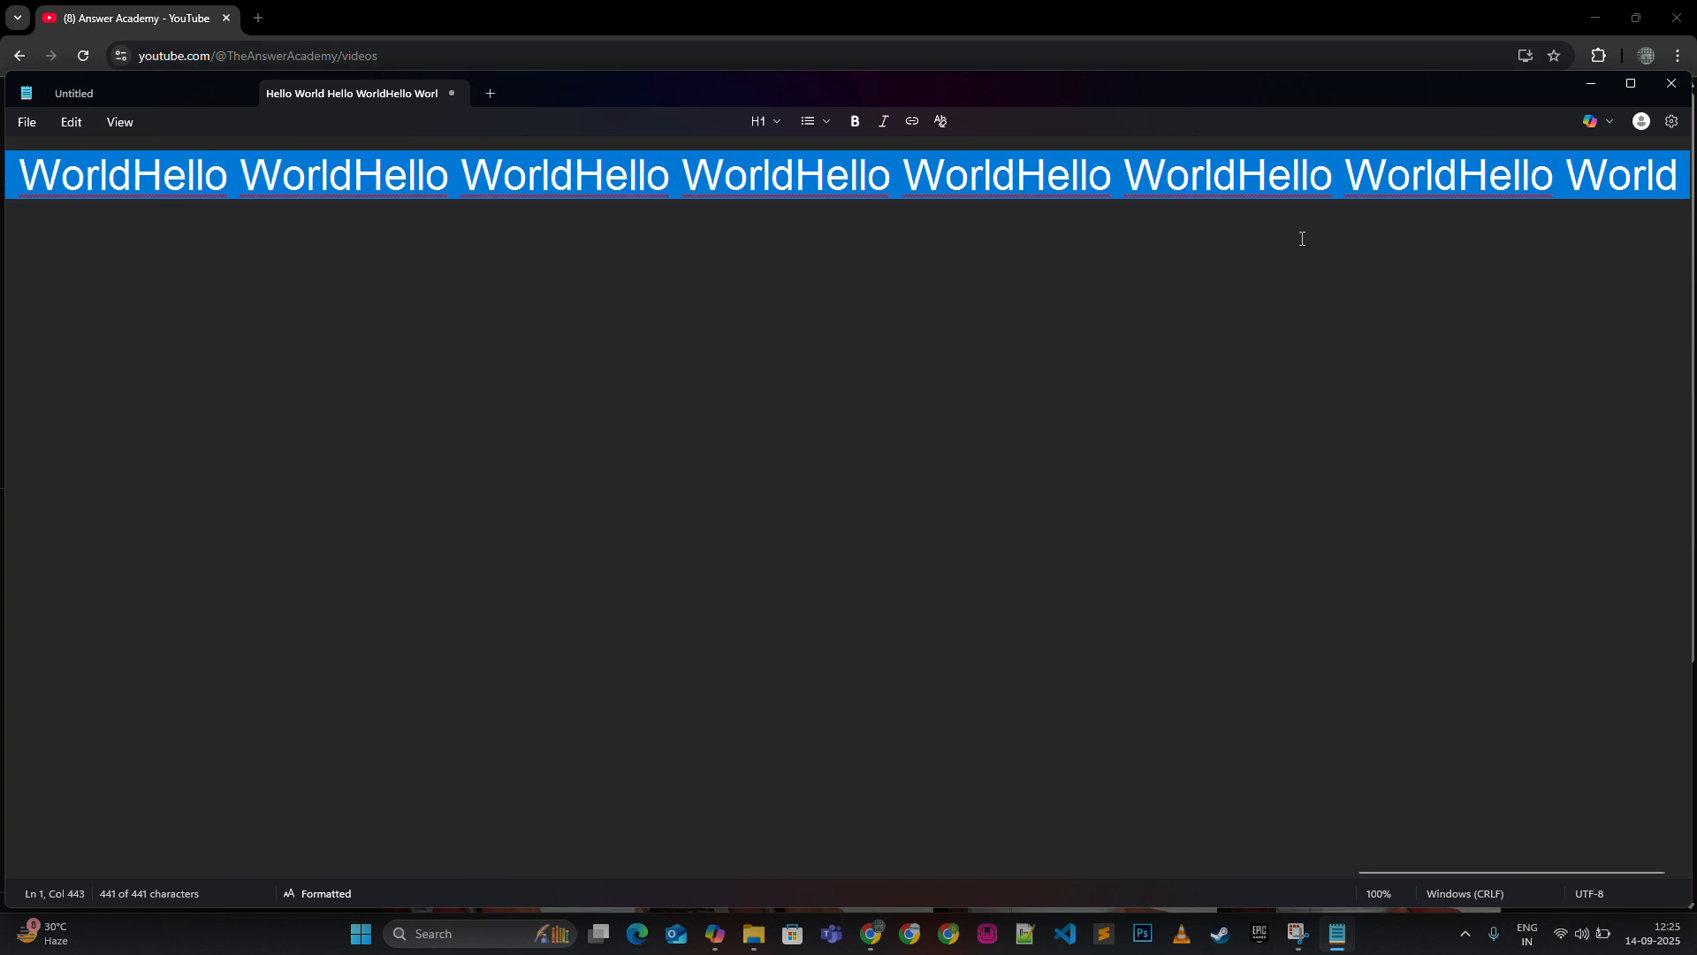
left_click(885, 318)
left_click(505, 252)
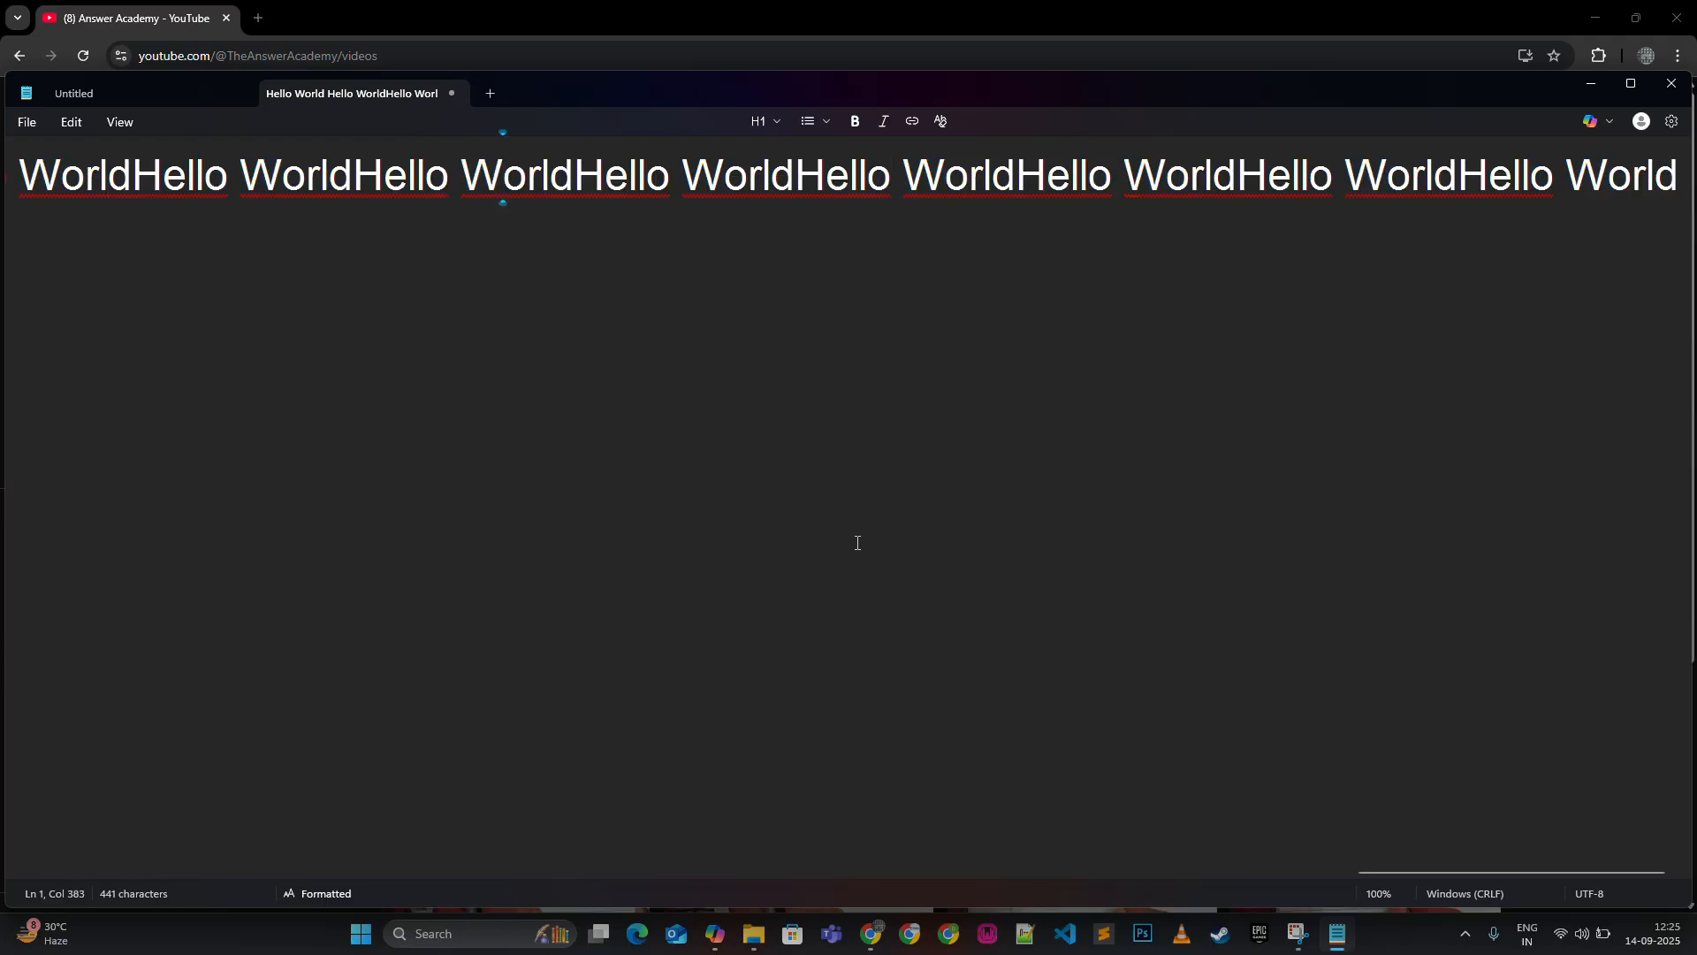
scroll(854, 537, "left", 10)
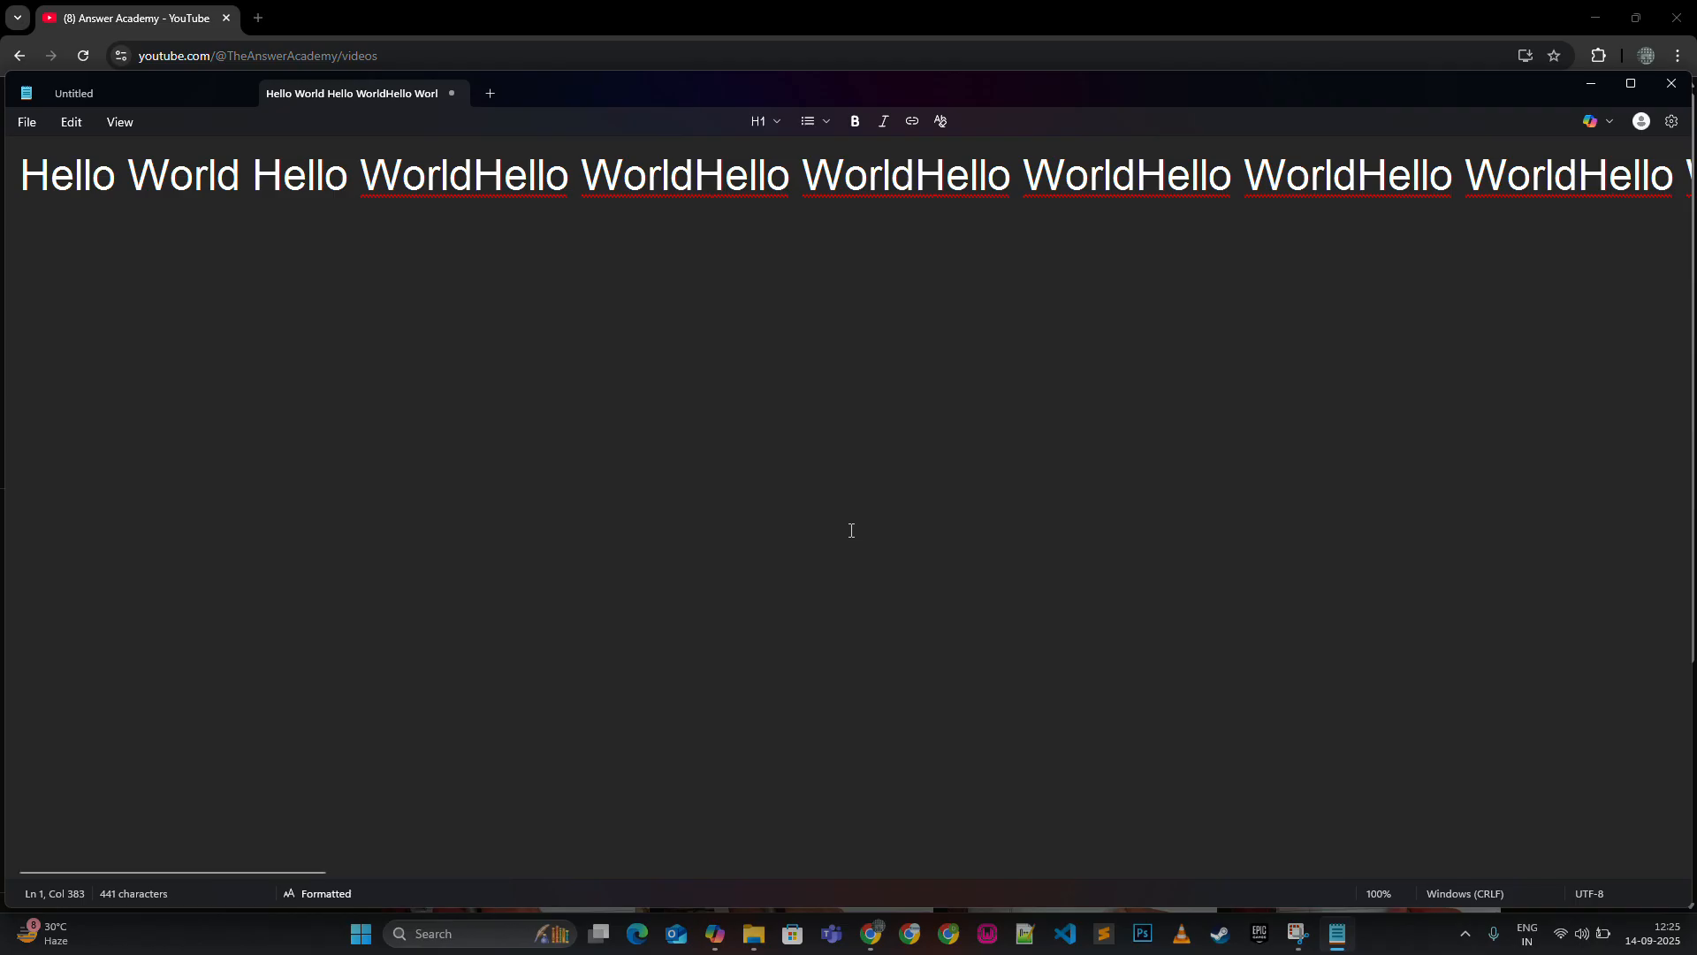
- Turn word wrap back on and delete the entire document text
left_click(254, 265)
key("ctrl+a")
left_click(119, 122)
left_click(155, 209)
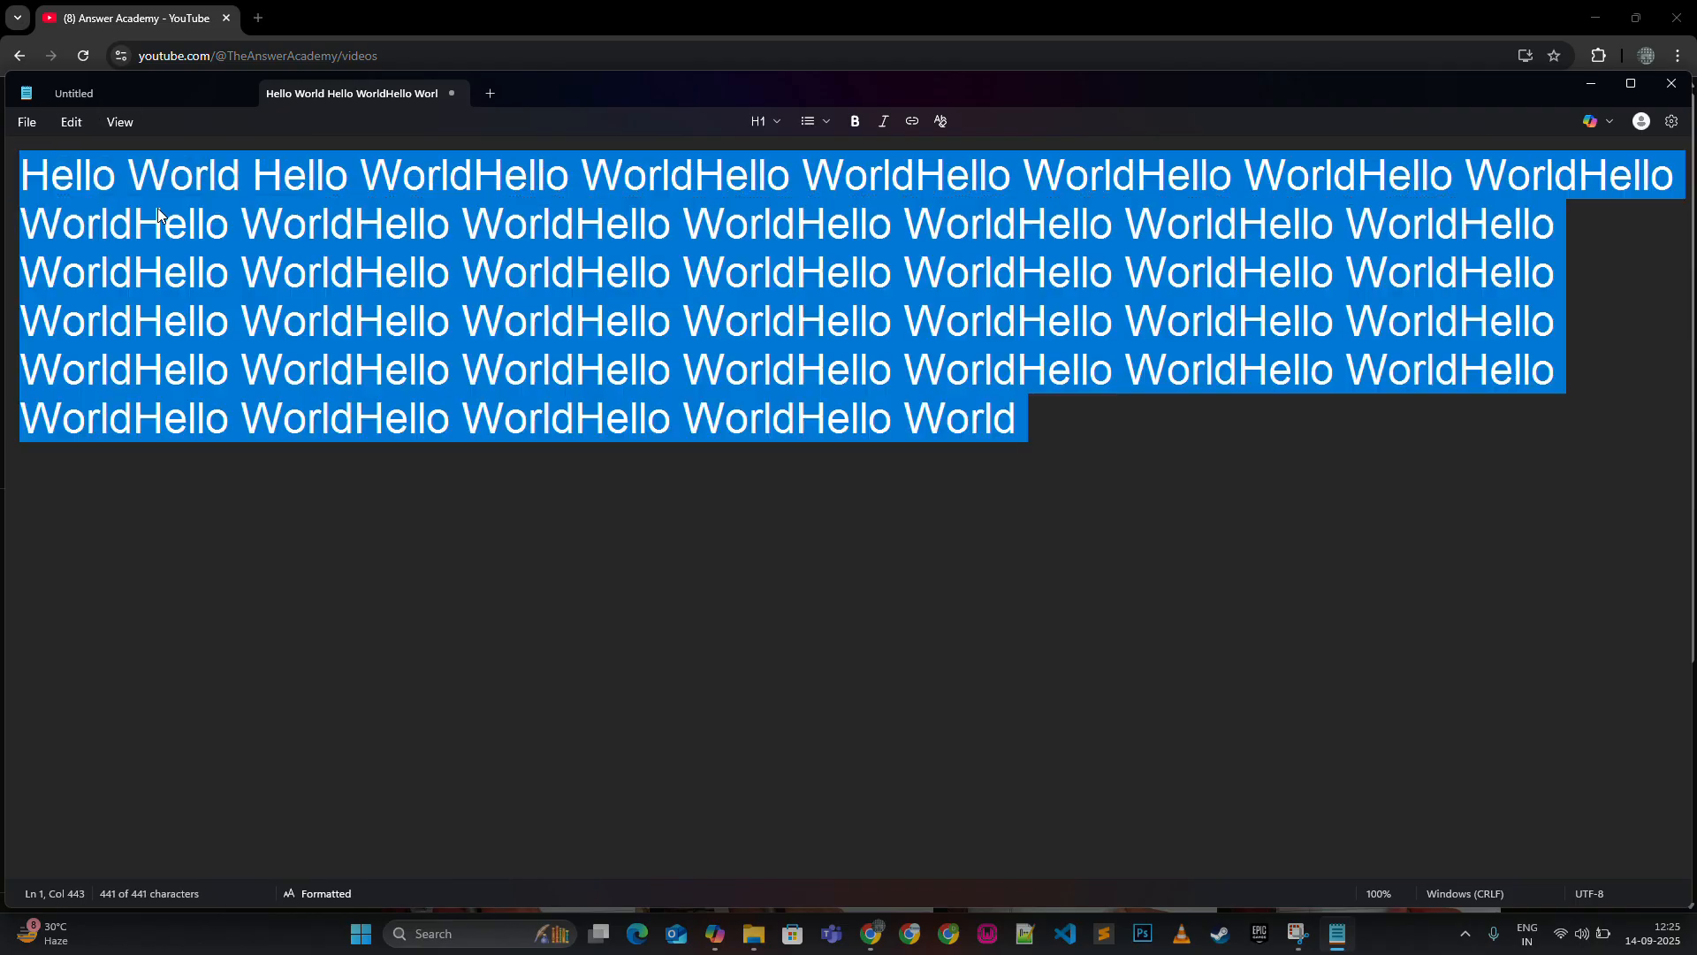
left_click(1233, 442)
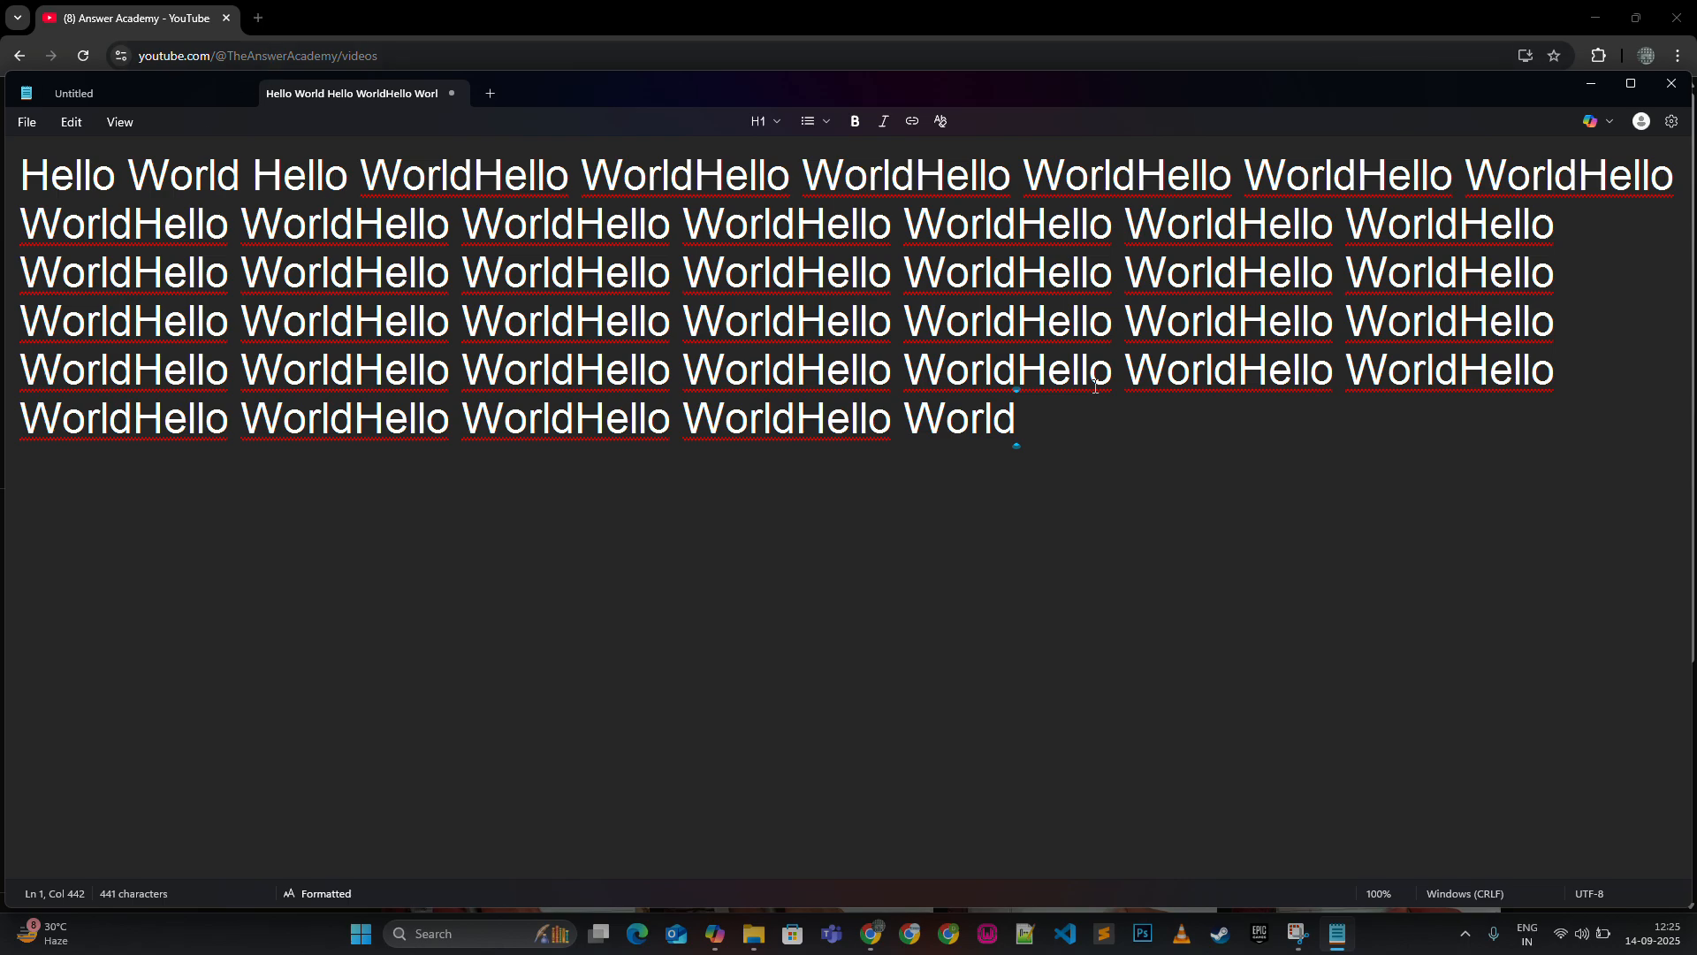
key("ctrl+a")
key("Delete")
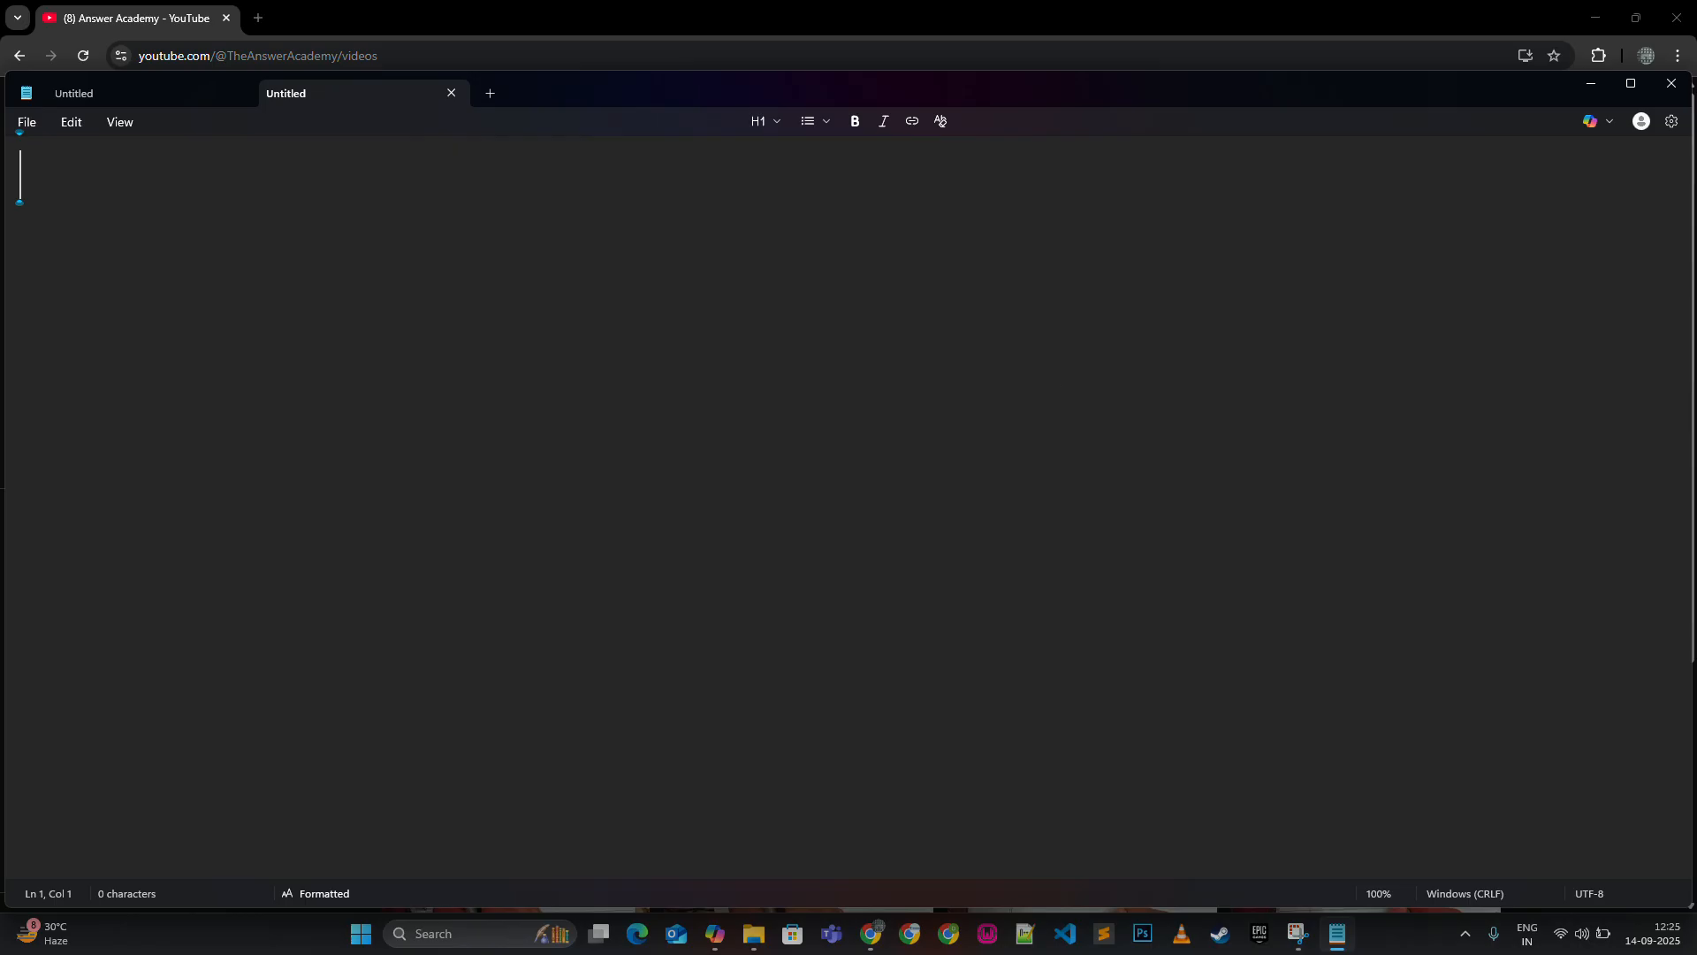
- Write the HTML heading line "<h1>Hello World</h1>" in the empty document, correcting the stray letter after "World"
type("<h1>")
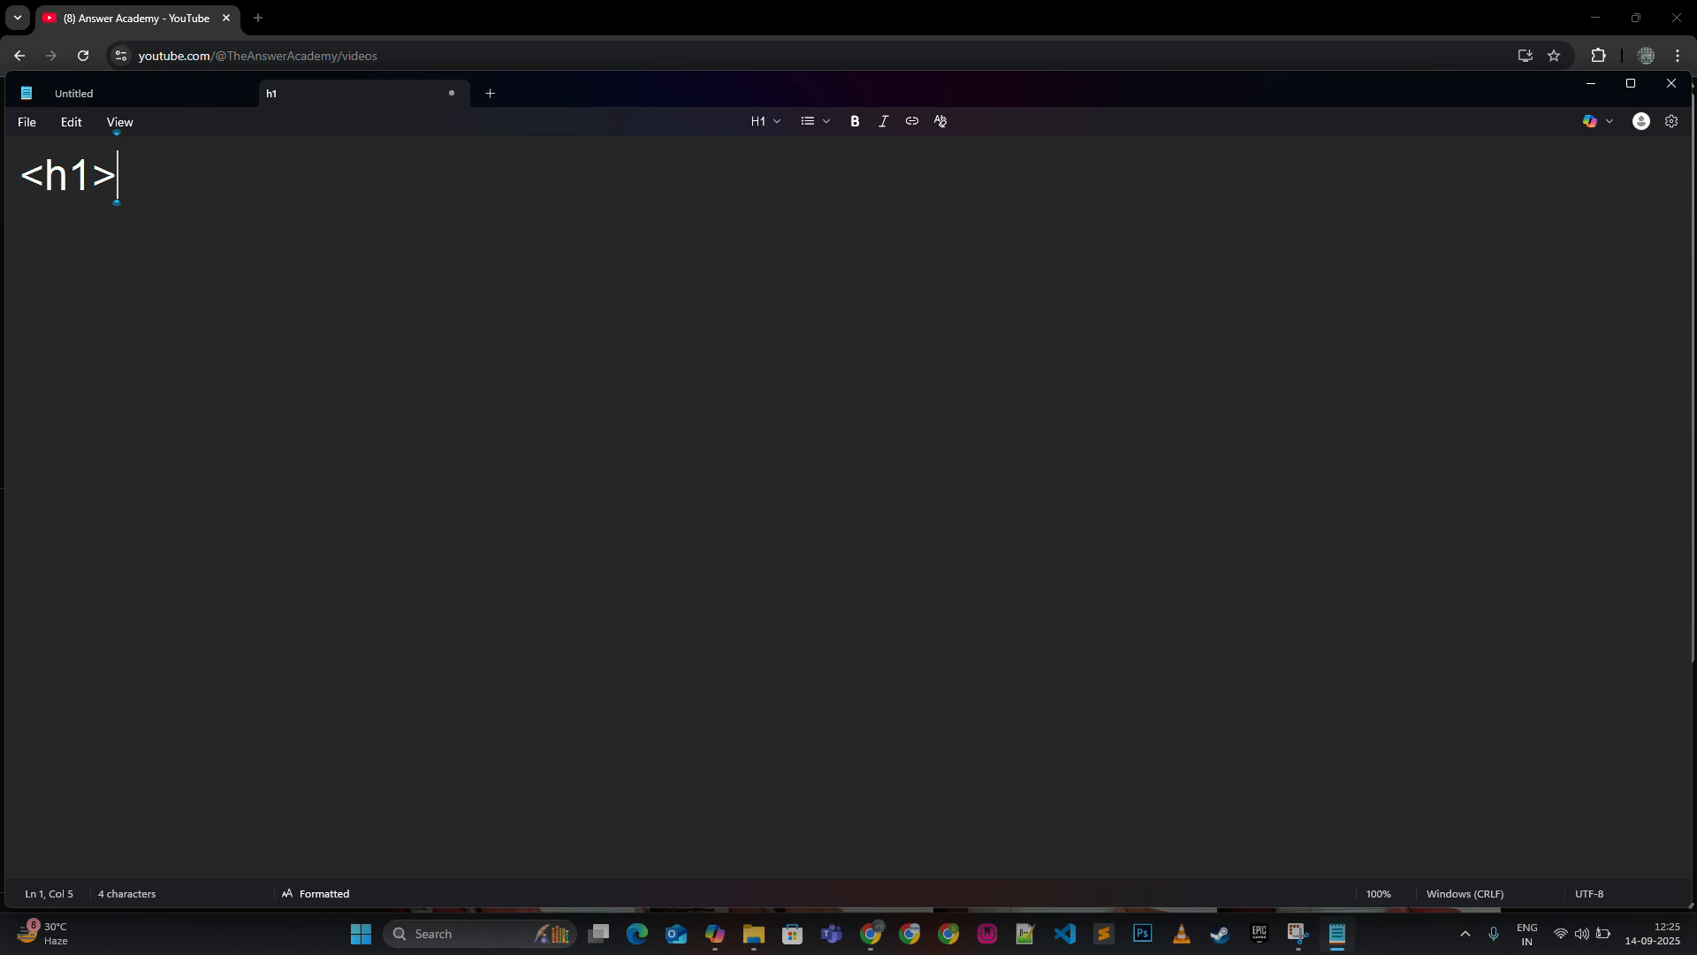
type("Hello World")
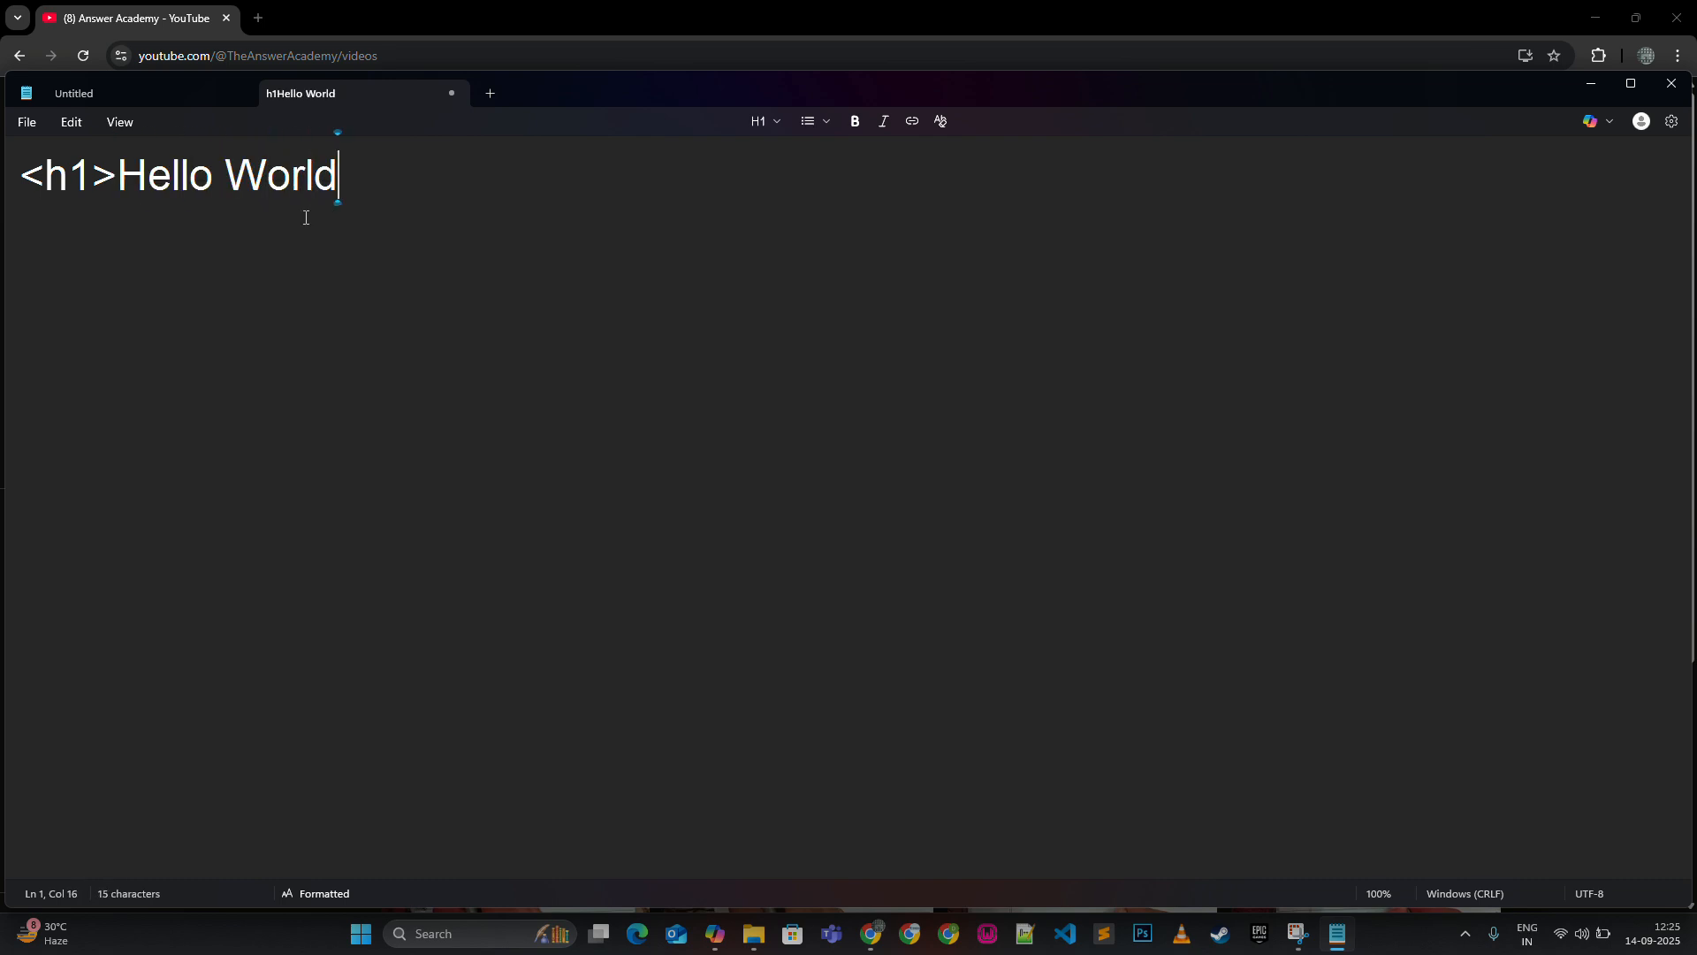
type("s</h1>")
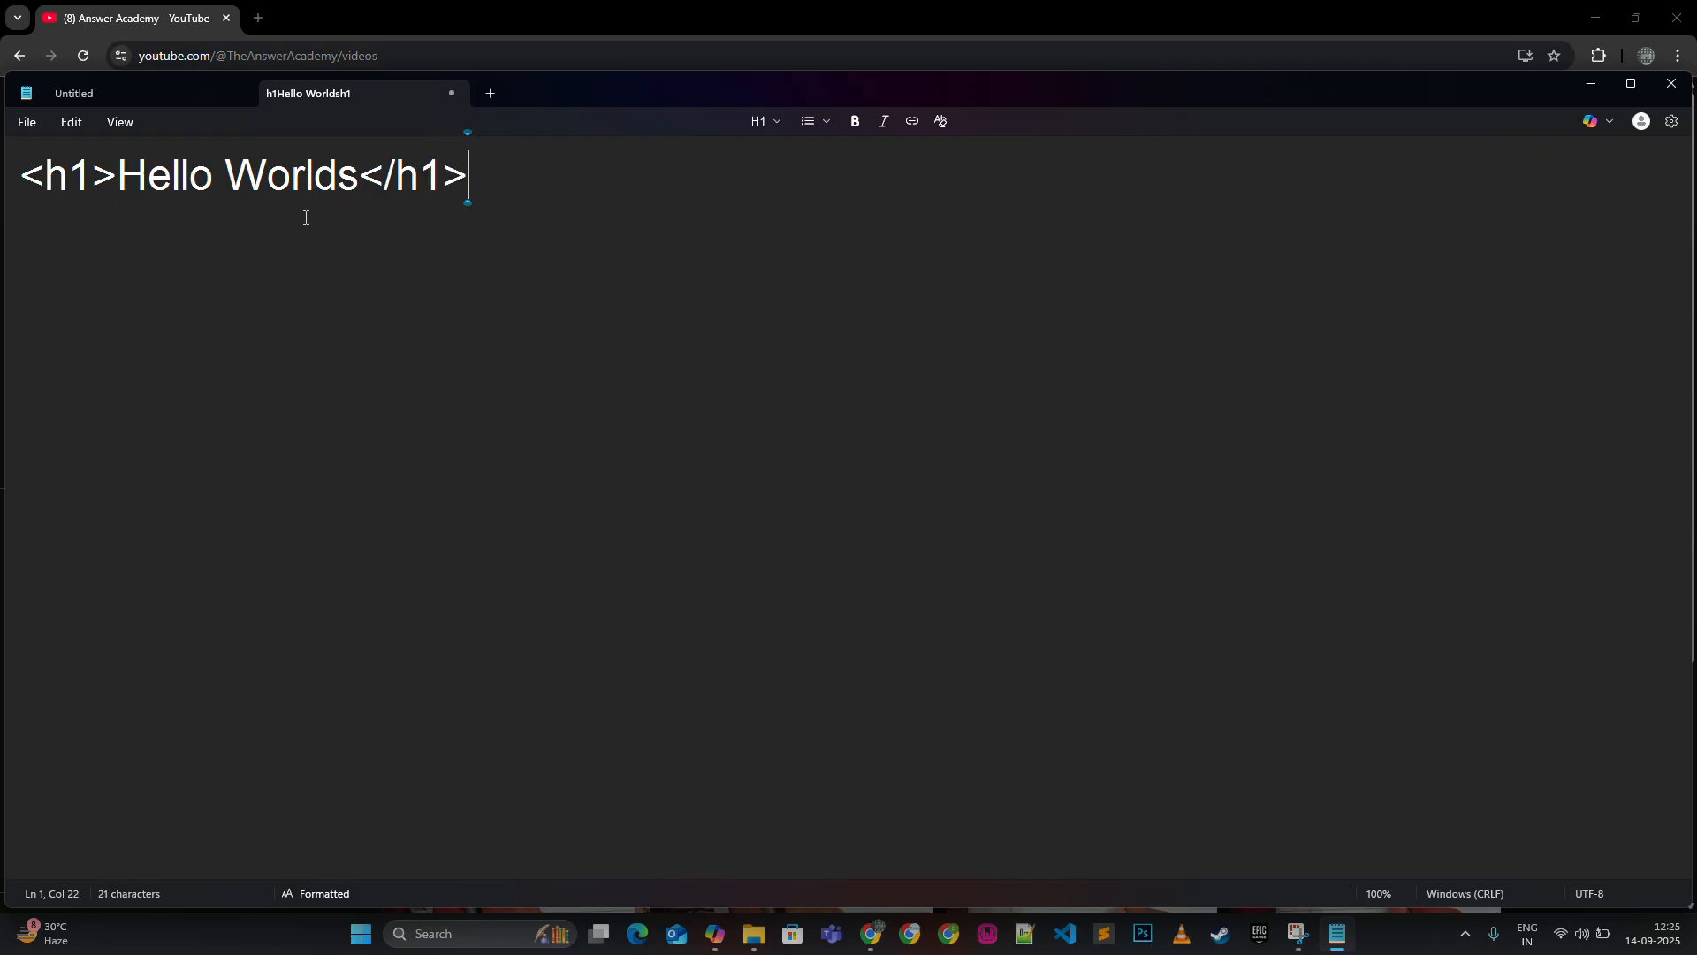
left_click(359, 177)
key("BackSpace")
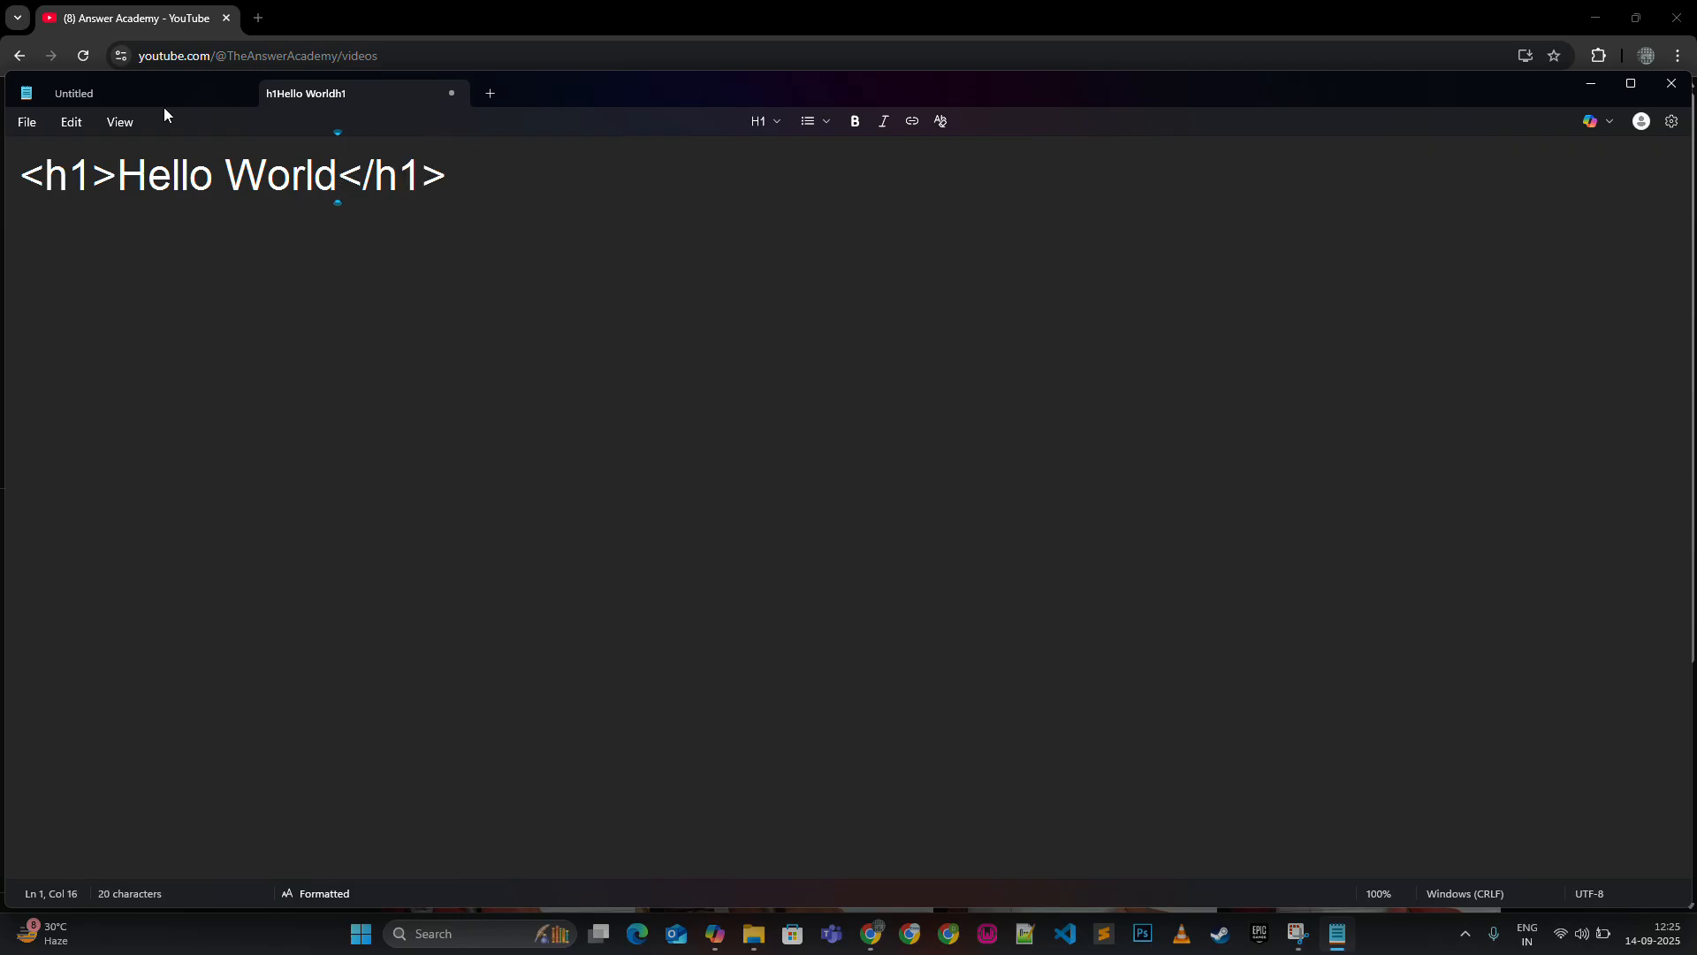
left_click(649, 345)
- Save the document as a text file named helloHtml.html in the Notepad folder on the Desktop
key("ctrl+s")
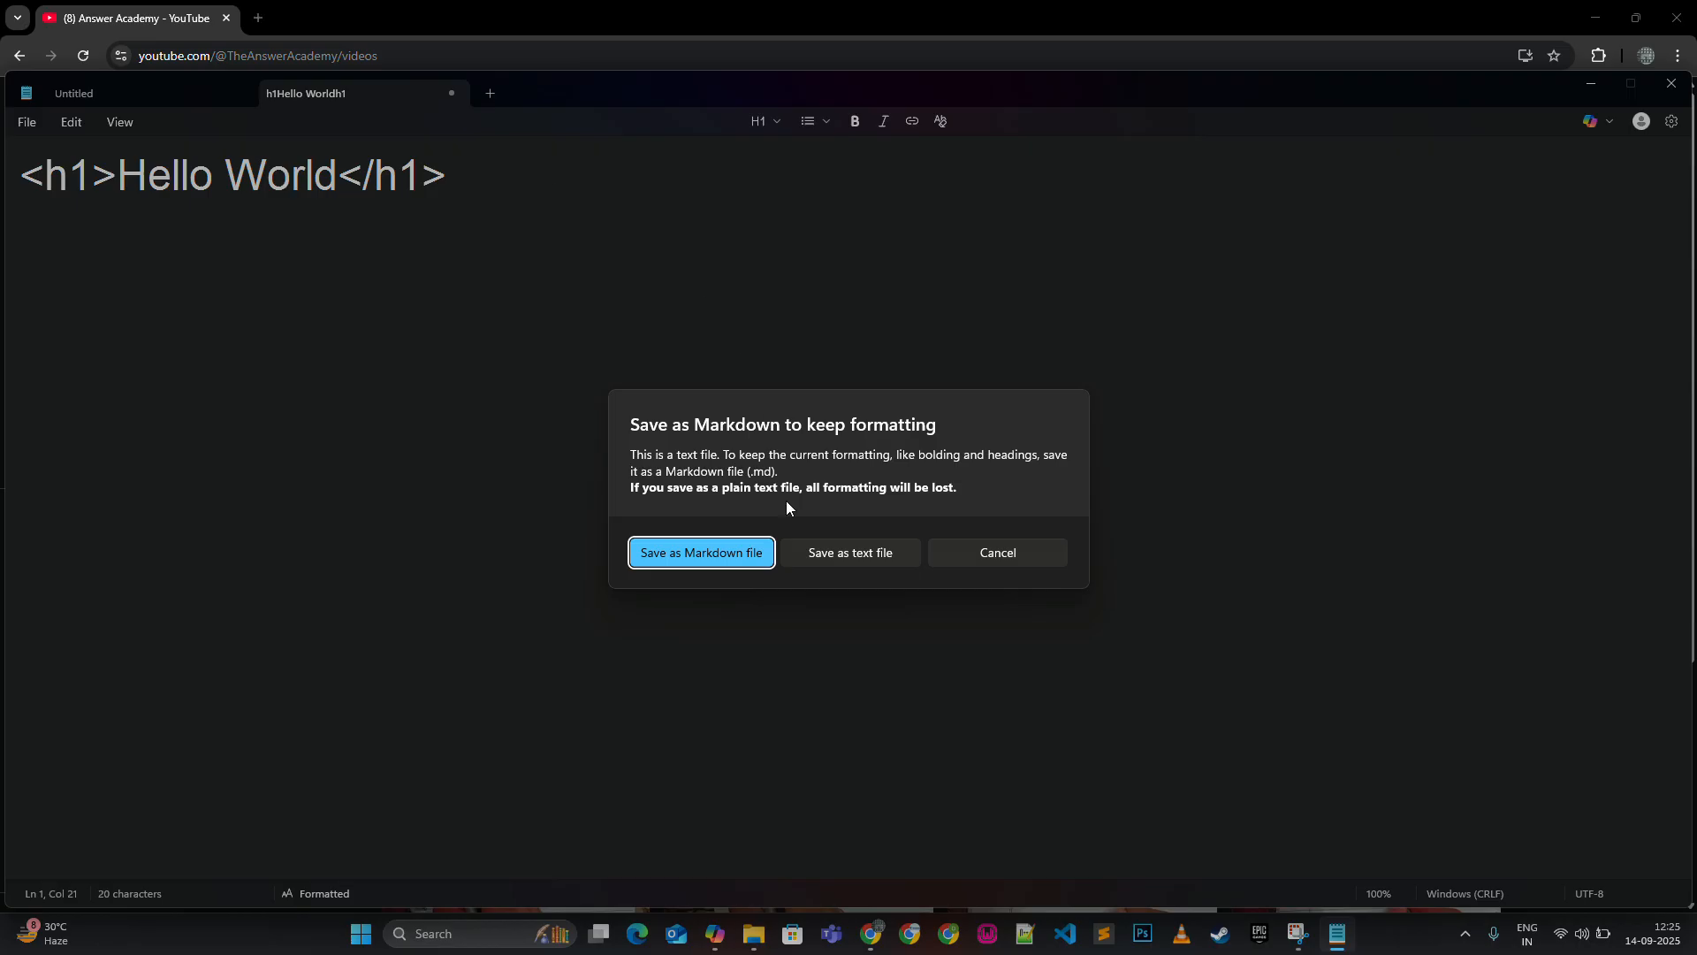
left_click(854, 555)
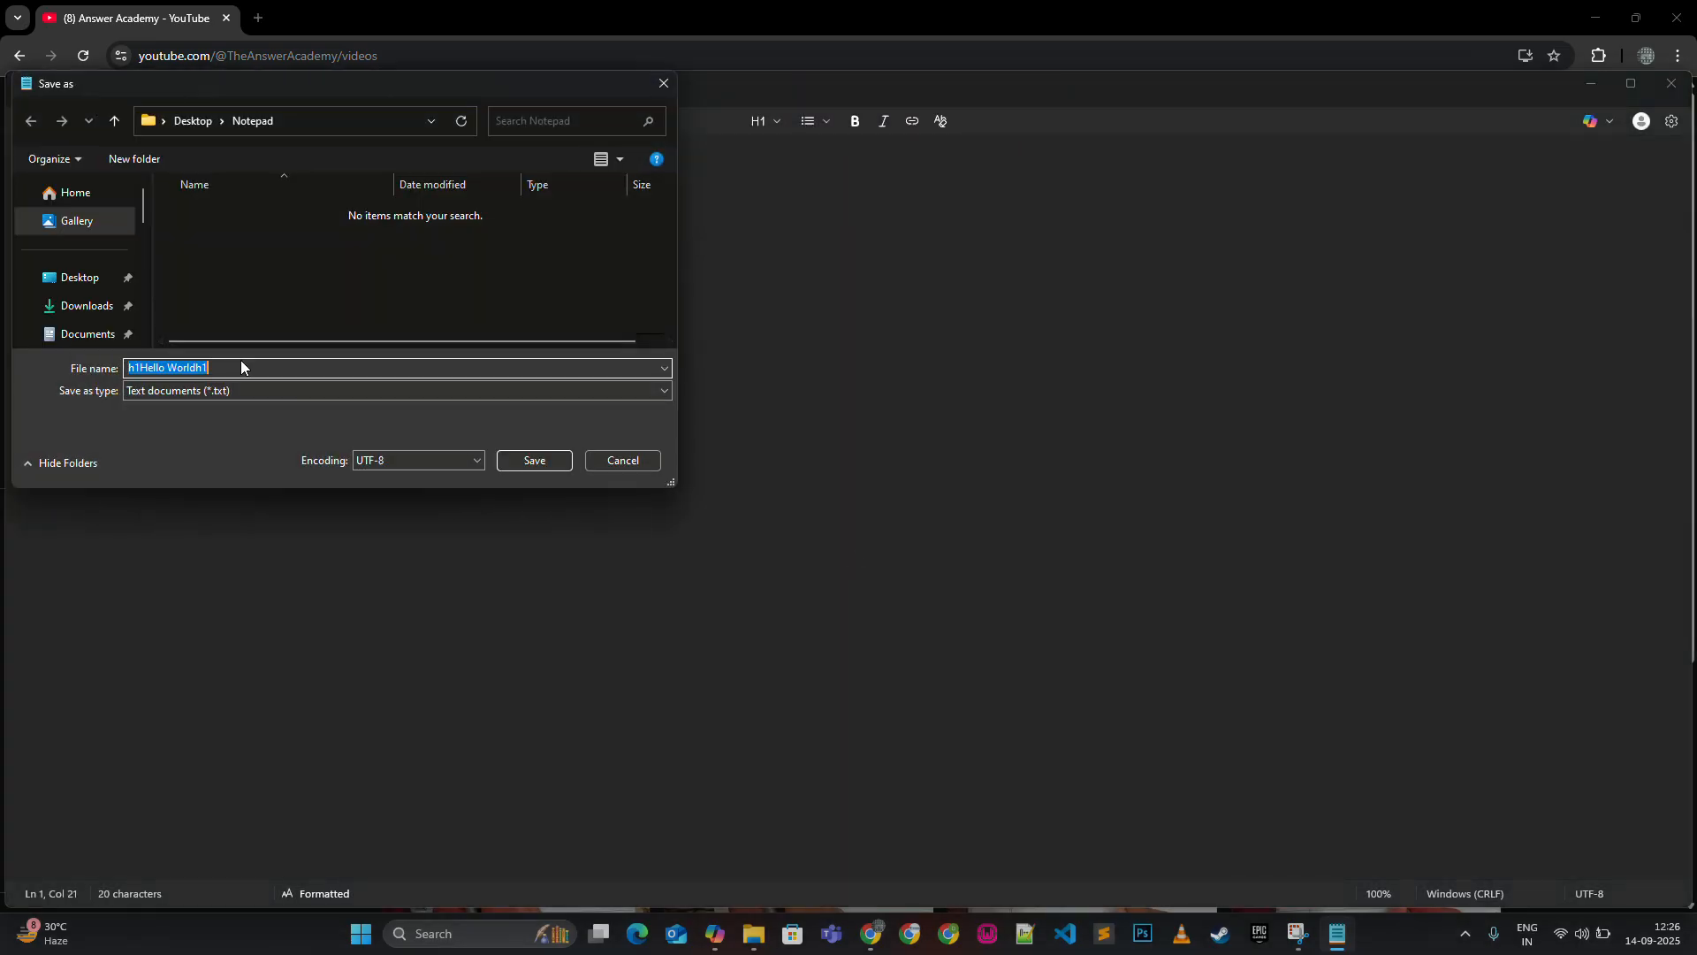
type("helloHtml.html")
left_click(534, 461)
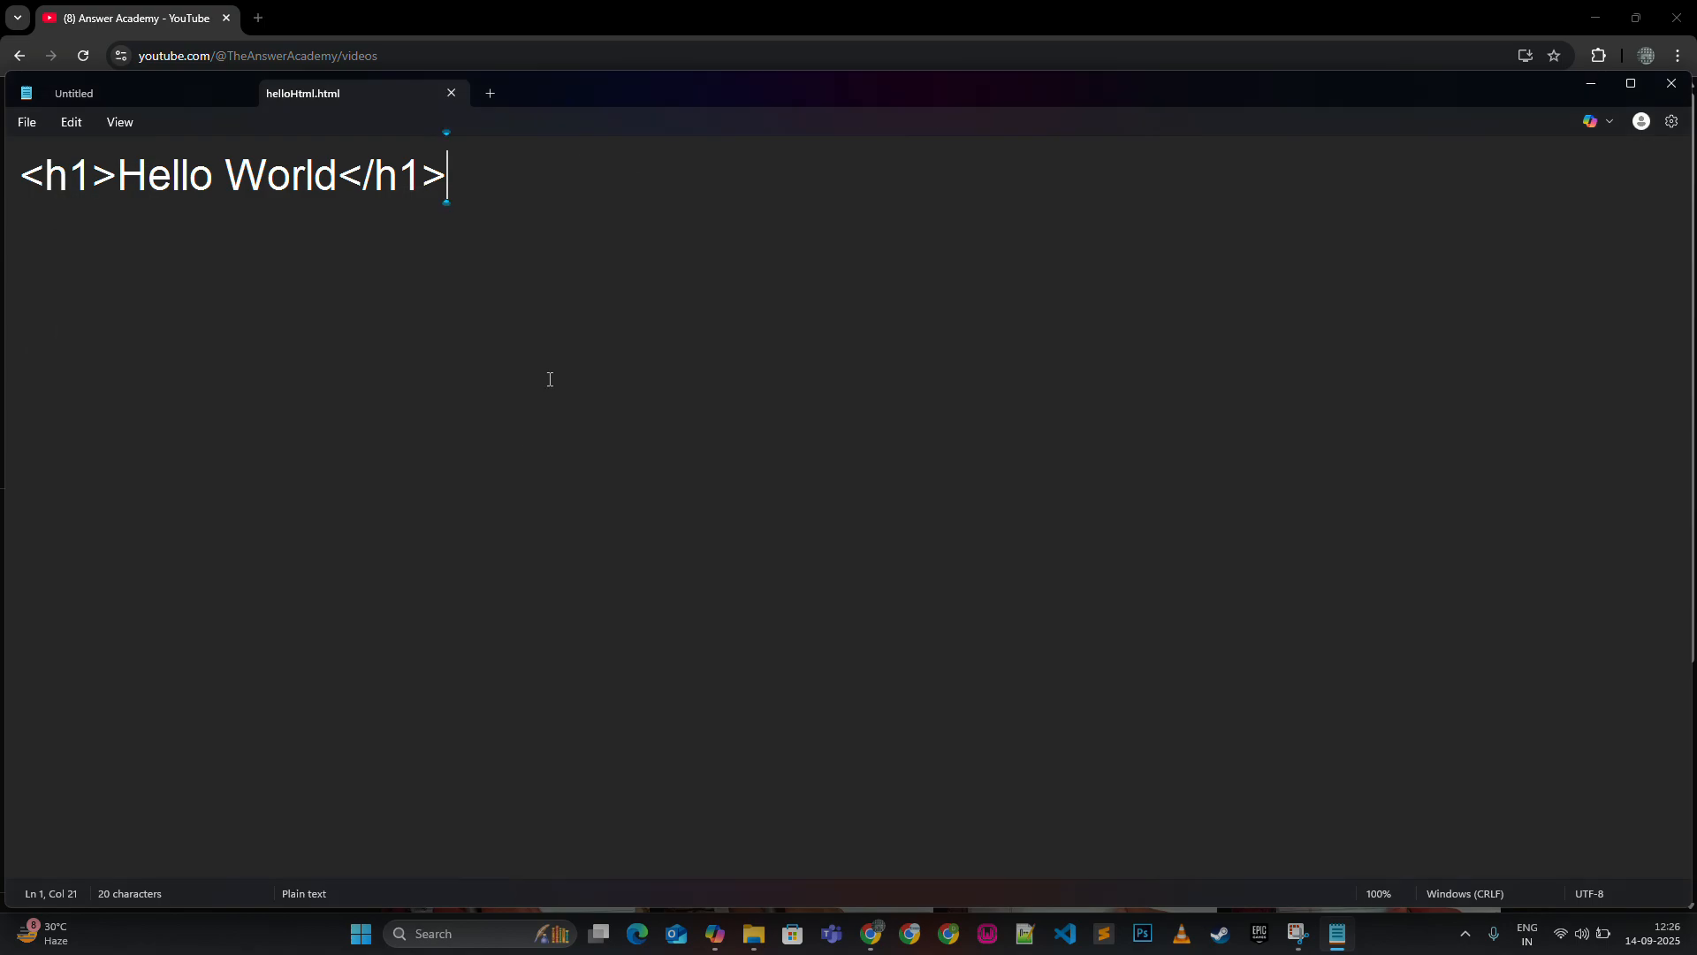
- Switch to File Explorer and open helloHtml.html from the Notepad folder in Chrome to view the rendered page
left_click(754, 933)
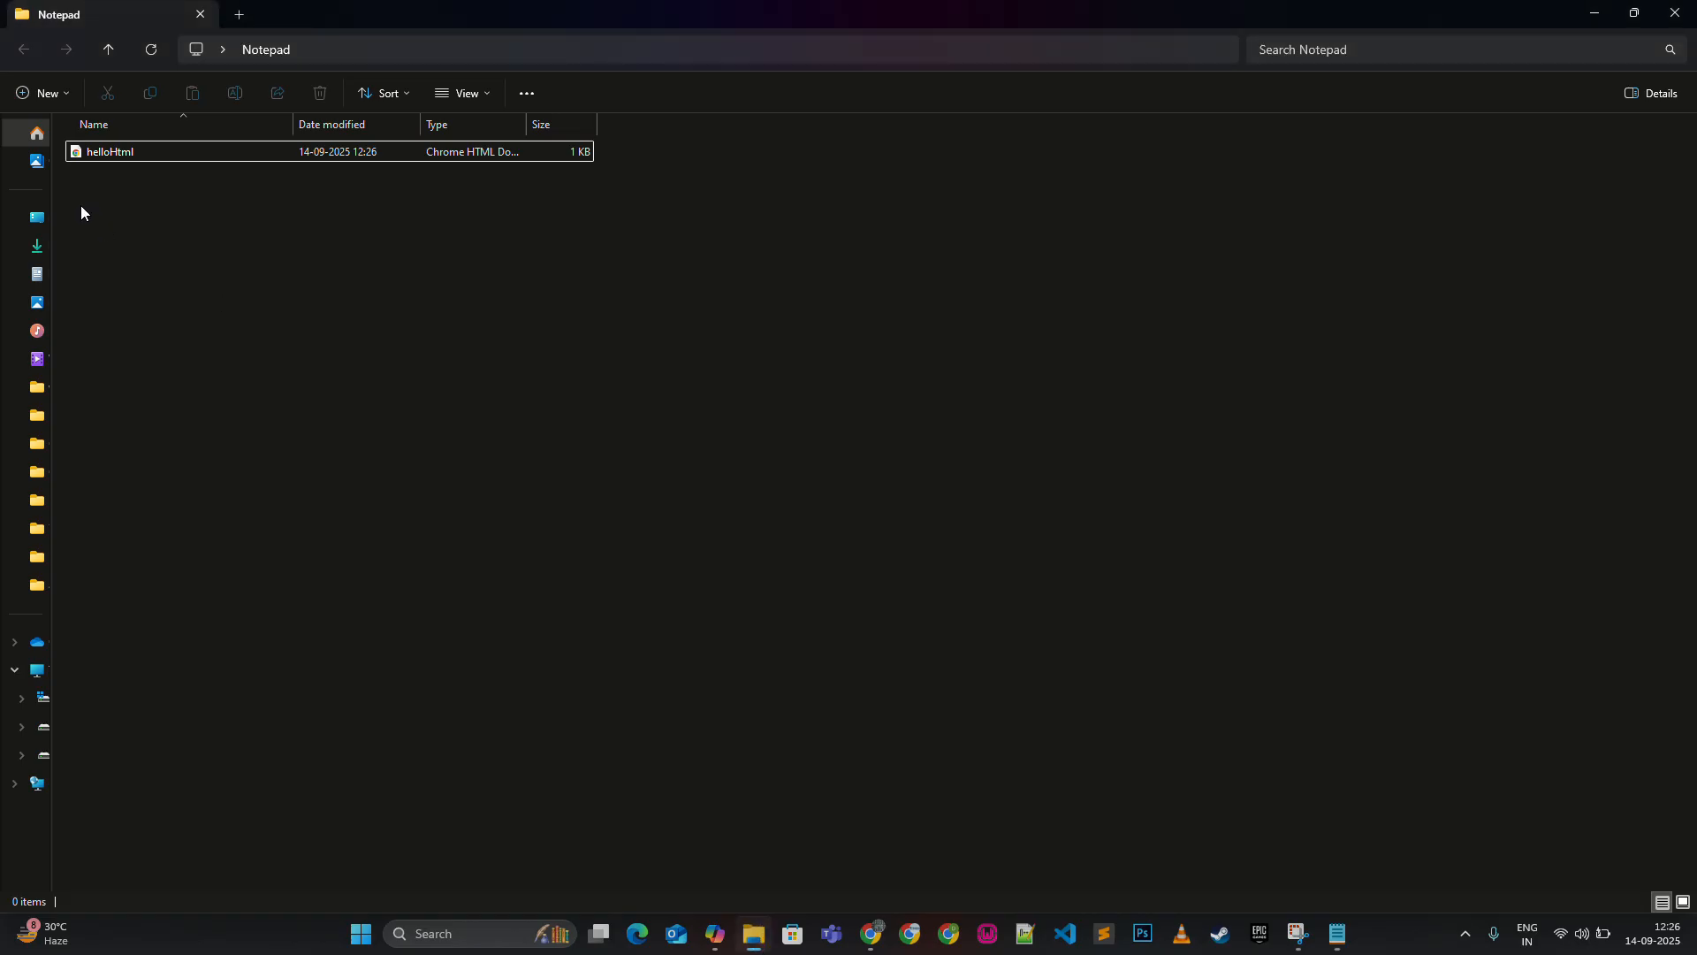
double_click(102, 152)
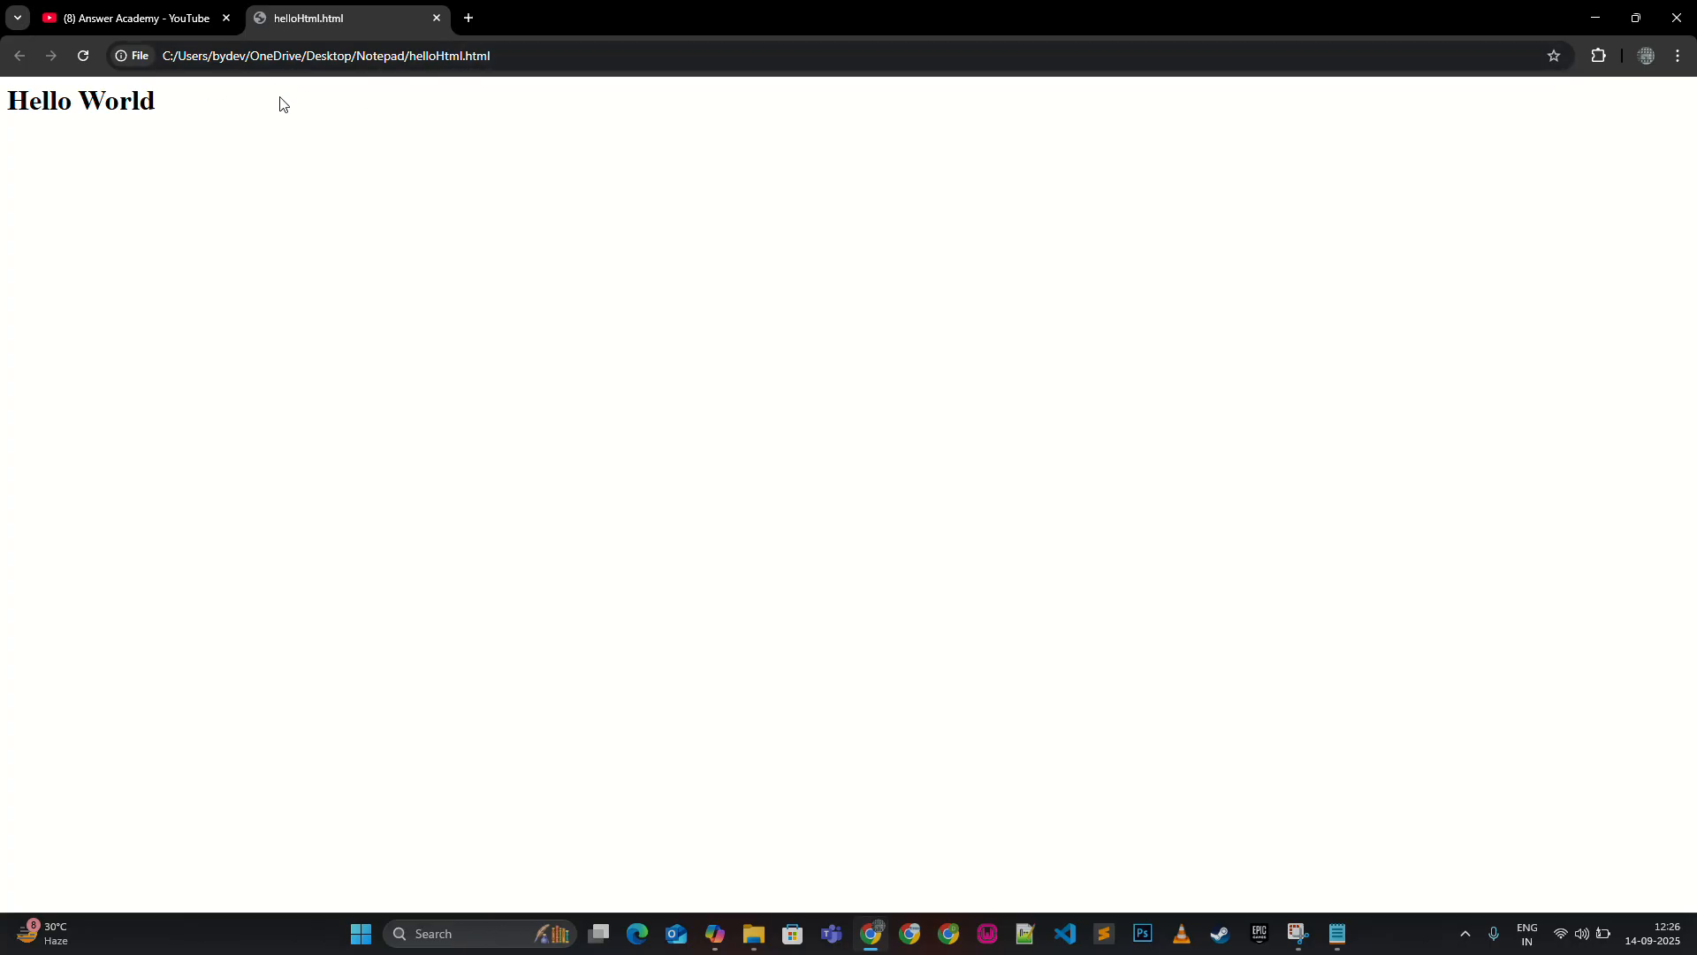
- Switch back to Notepad and select the whole heading line, and return to Chrome to show the Answer Academy YouTube tab
left_click(753, 933)
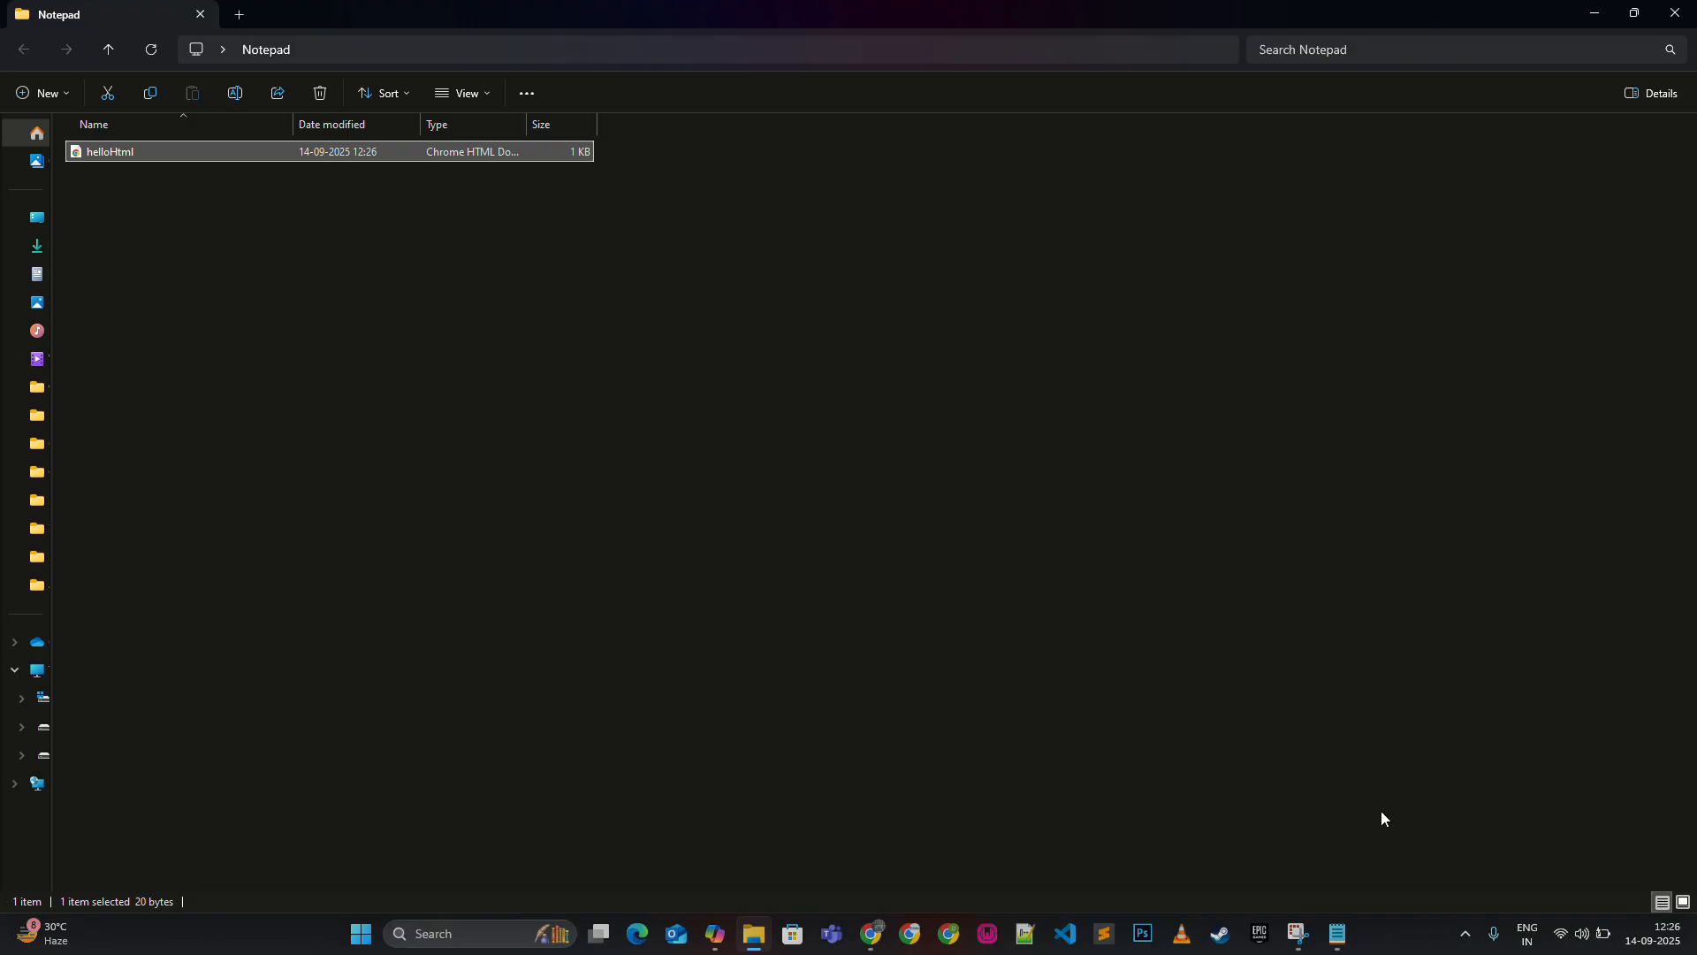
left_click(1337, 934)
left_click_drag(542, 182, 4, 184)
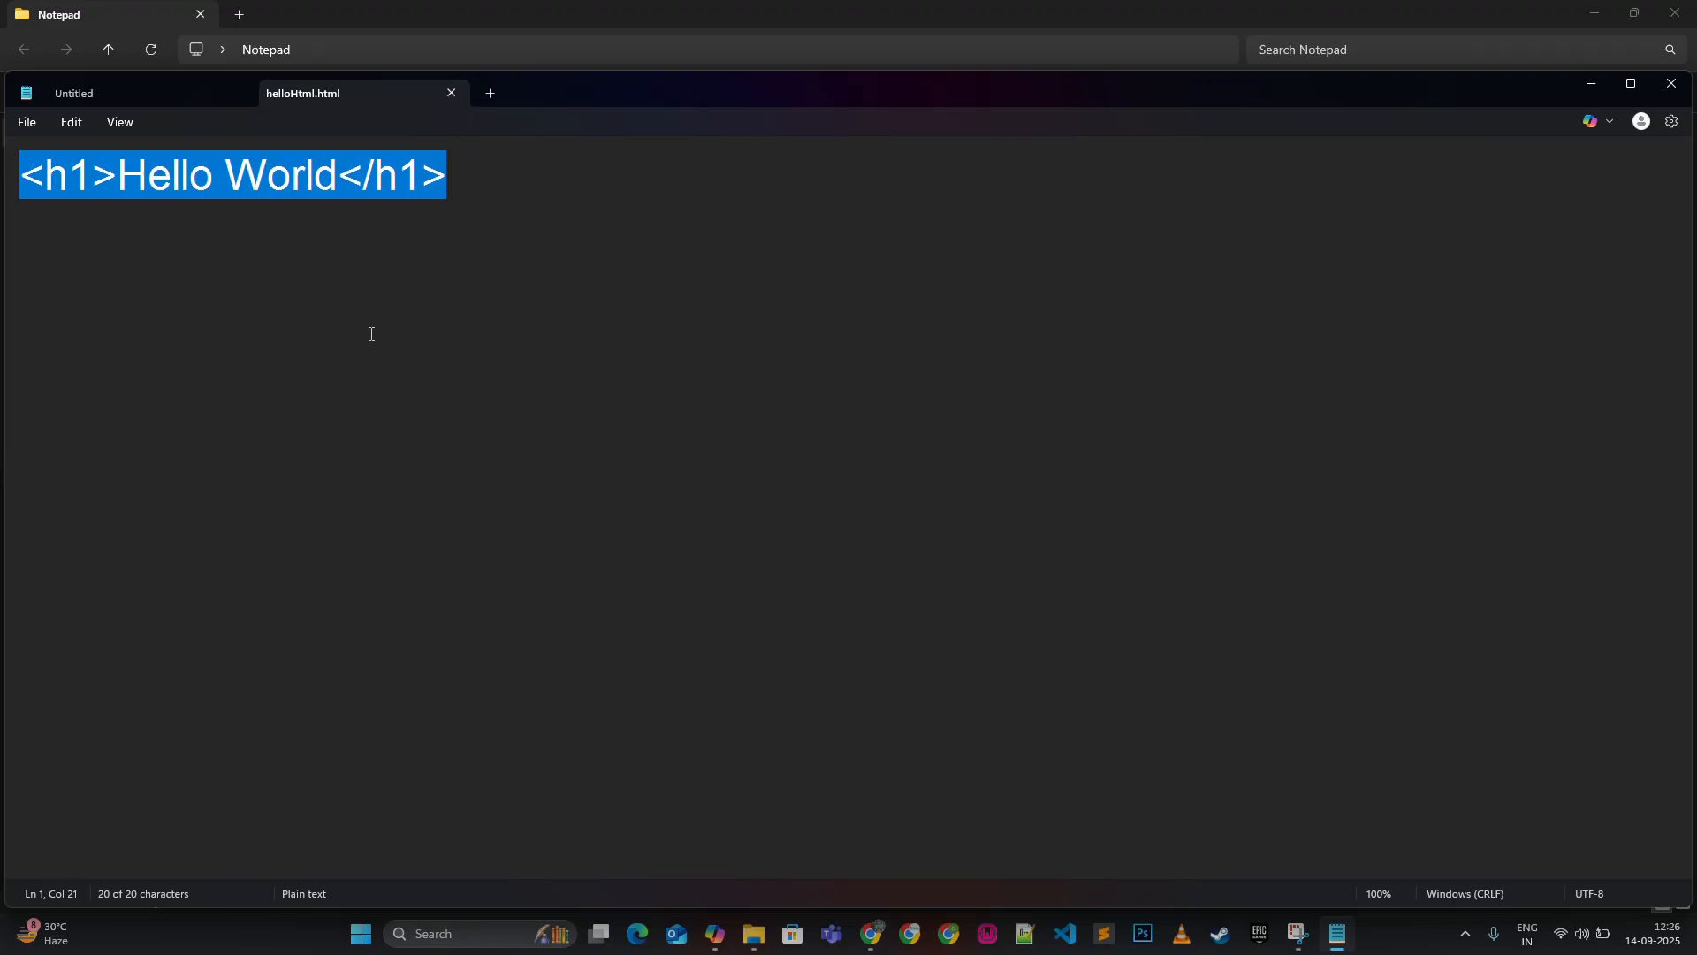
left_click(871, 933)
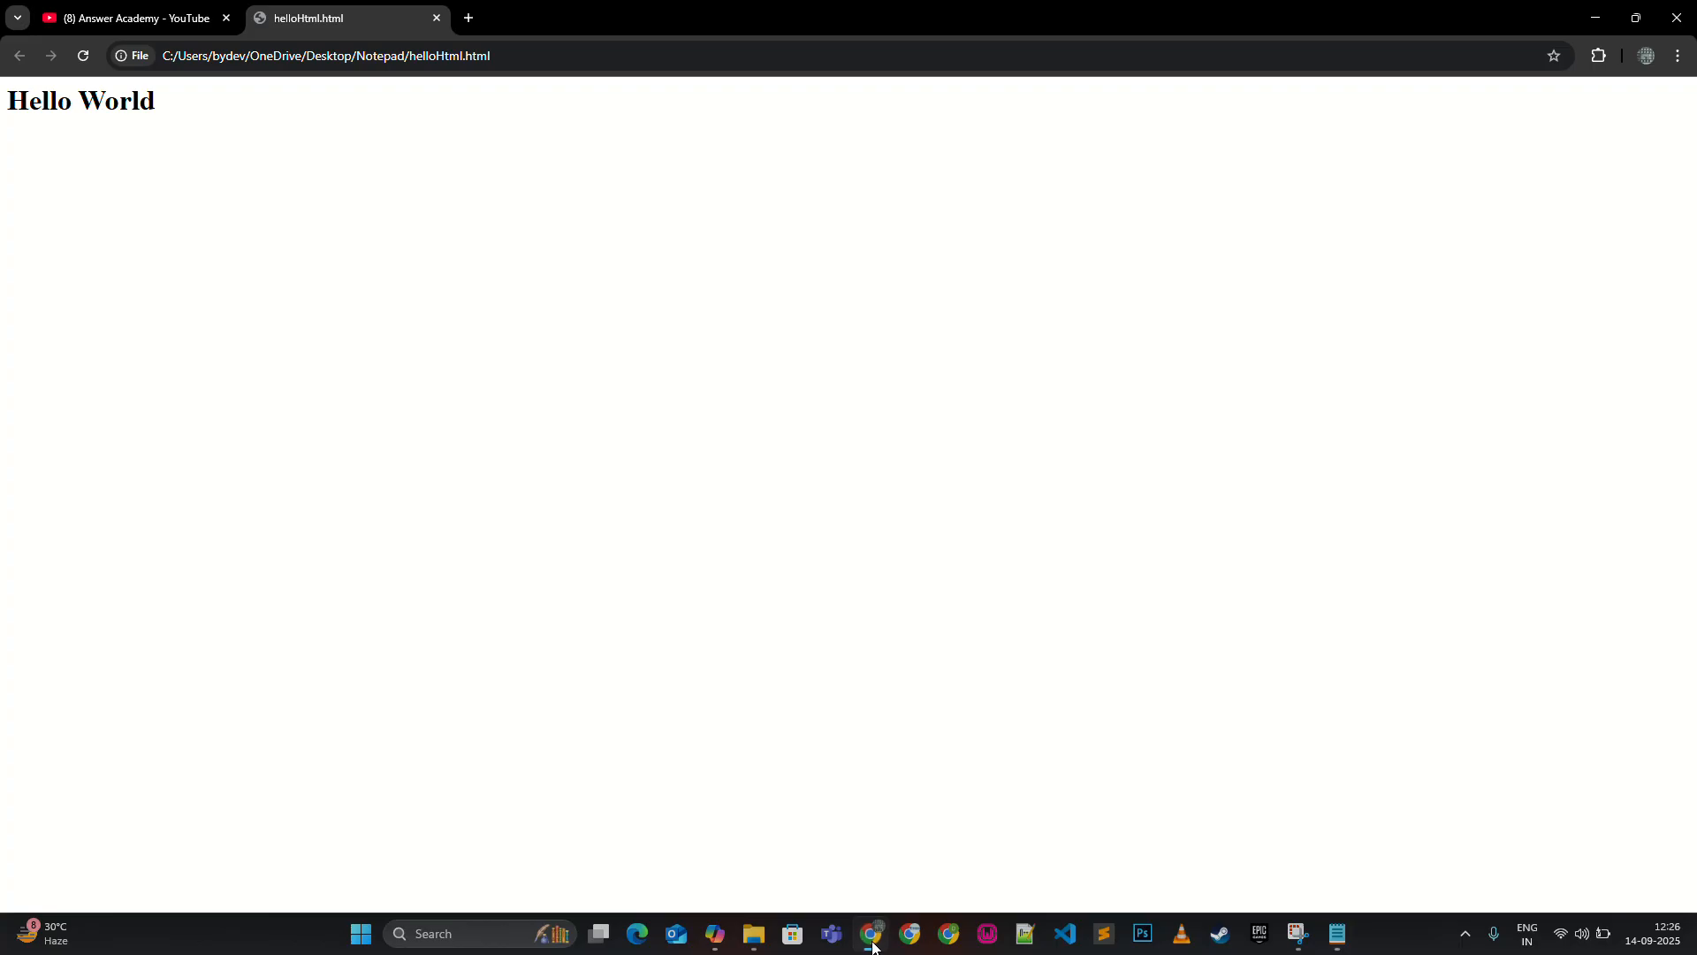
left_click(133, 14)
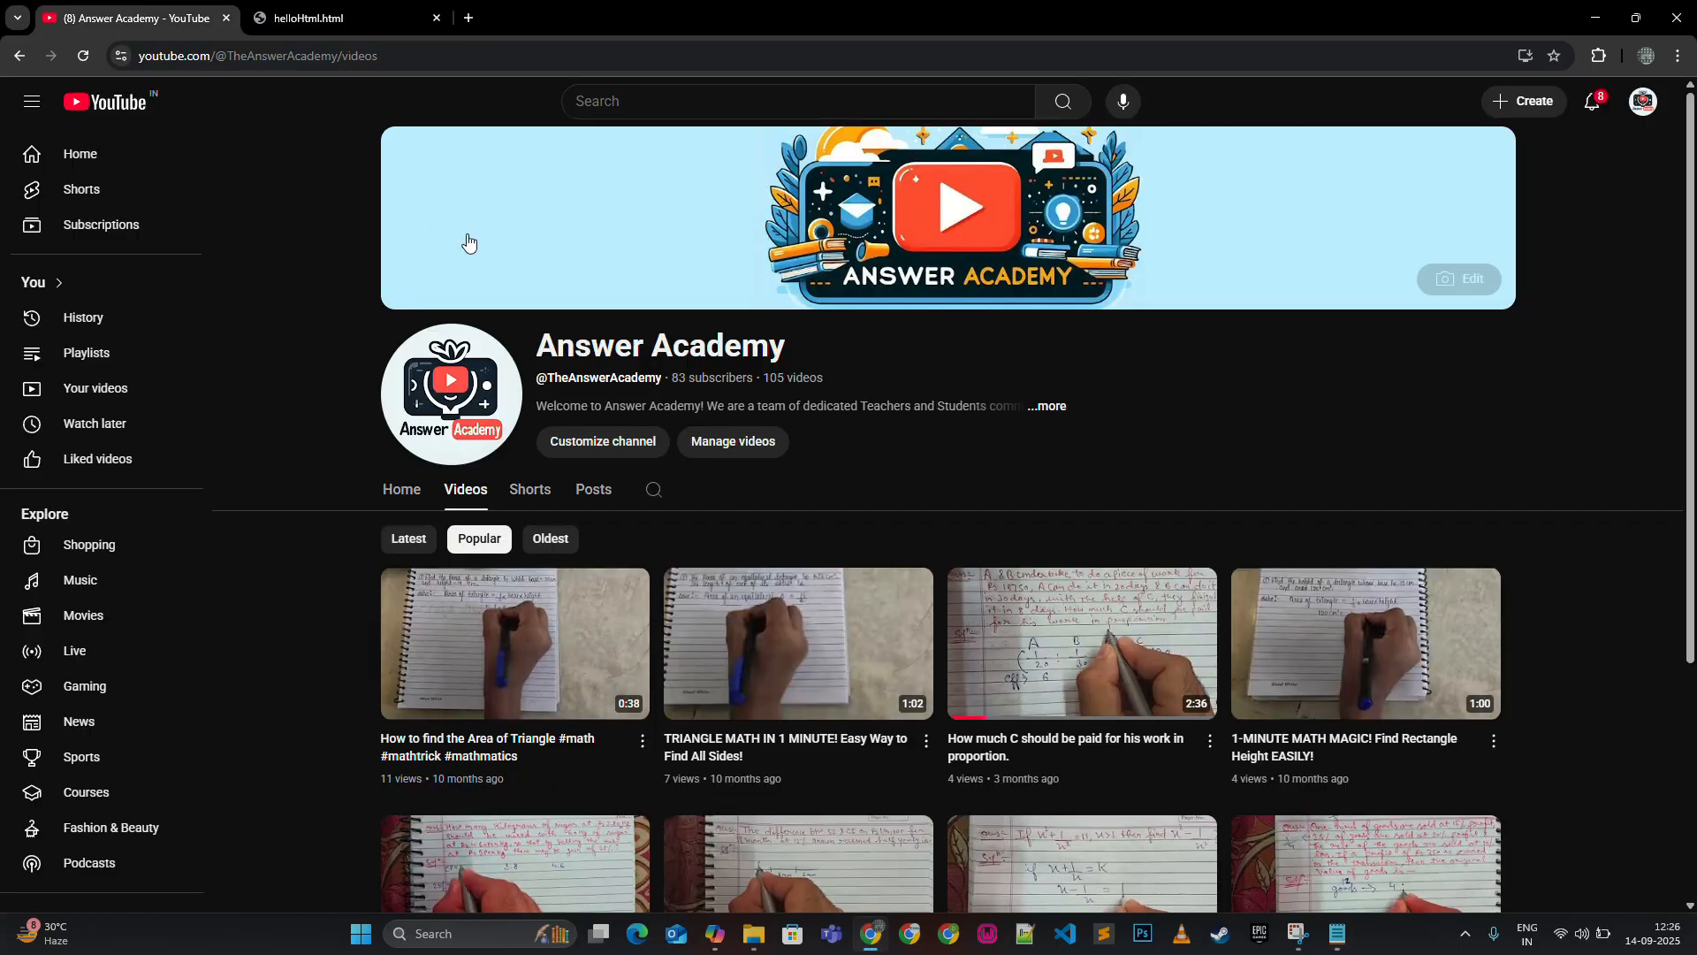